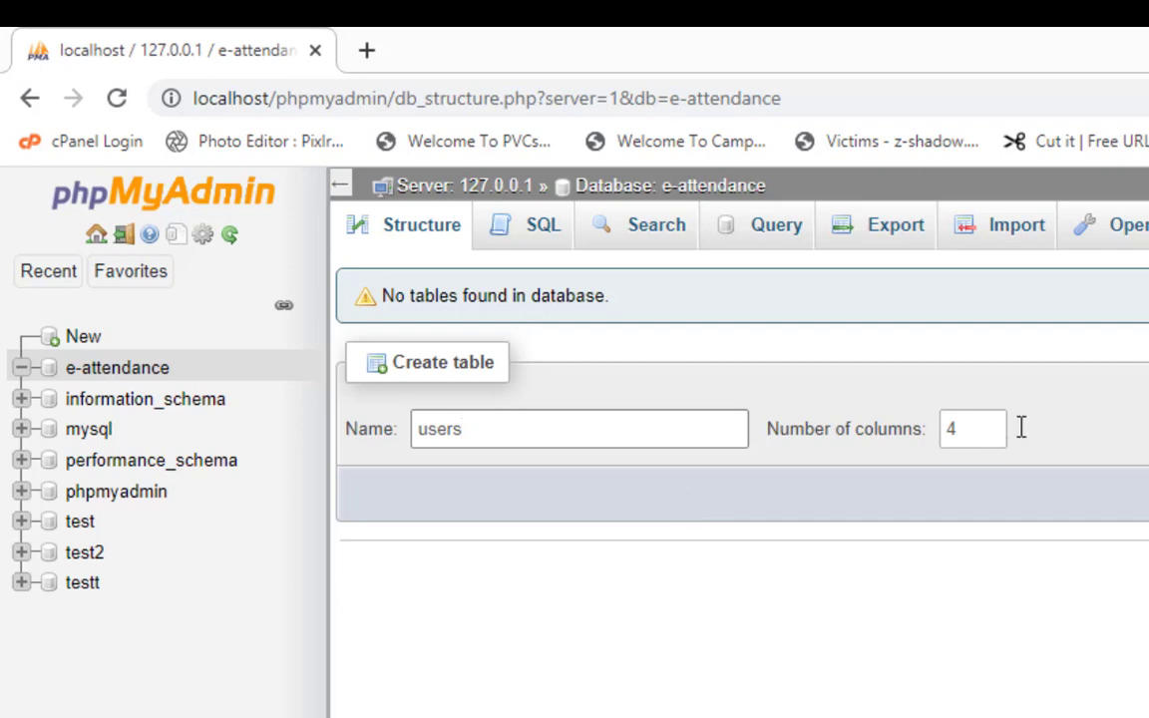
# Start a table named users with 6 columns and open its column form.
pyautogui.moveTo(992, 428)
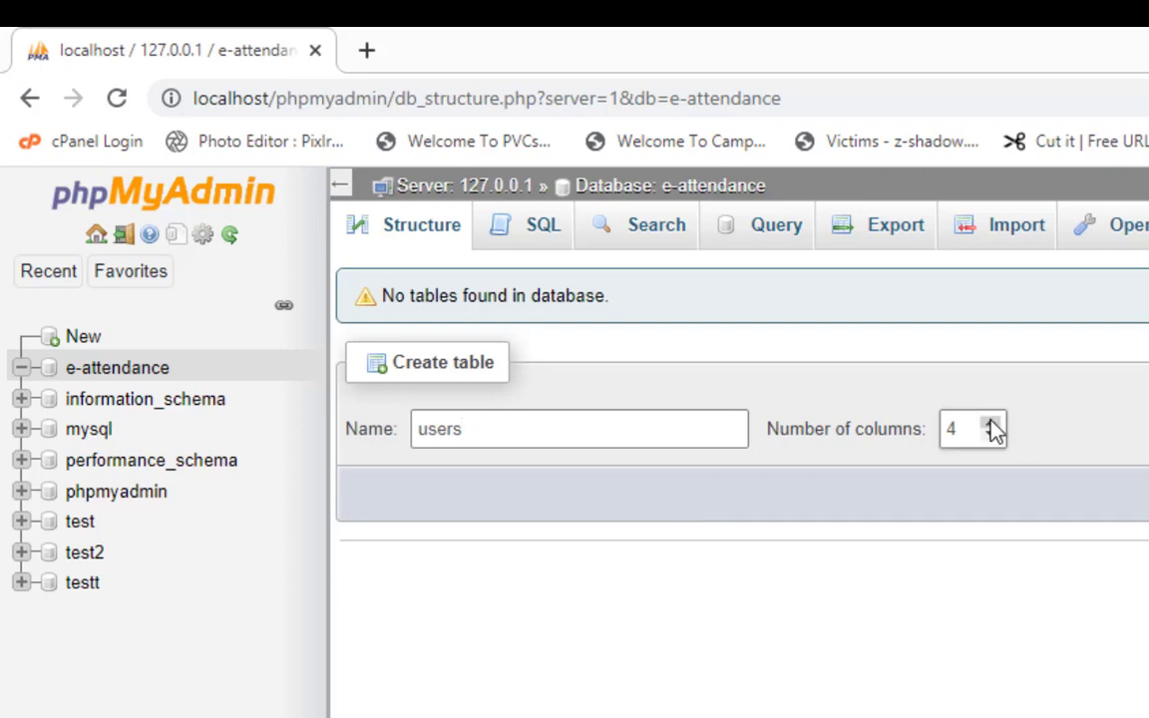
pyautogui.click(991, 424)
pyautogui.click(991, 424)
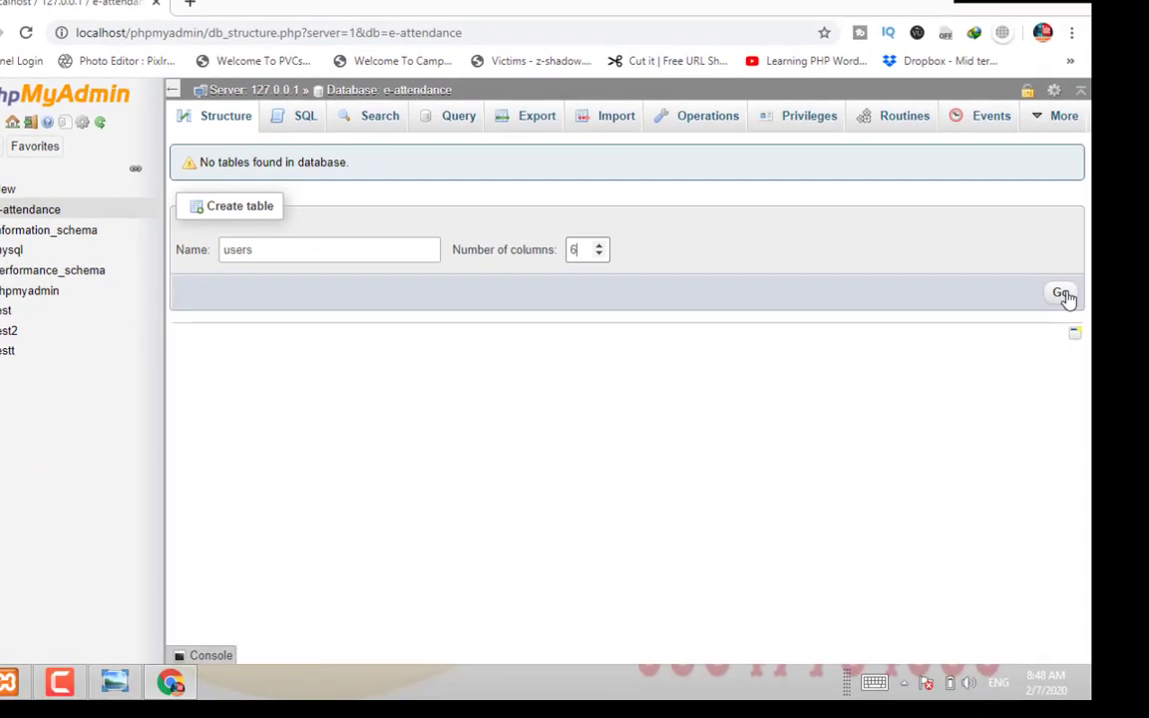
pyautogui.click(1061, 293)
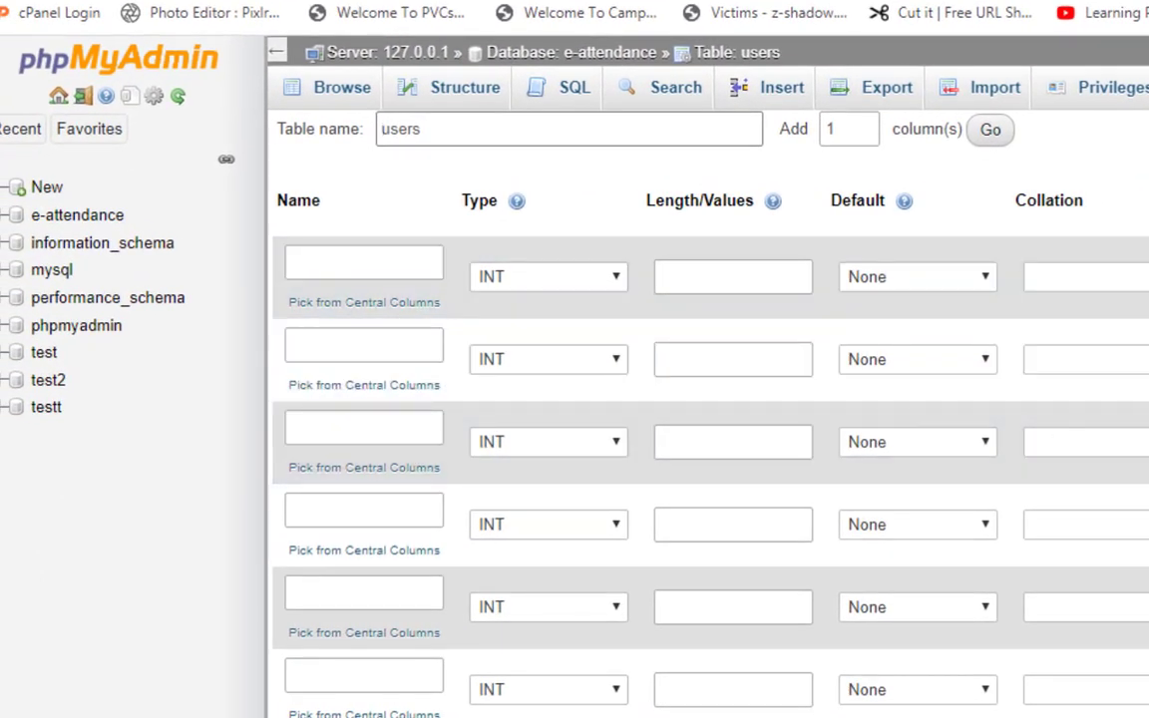
# Name the first column user_id and give it a length of 20.
pyautogui.scroll(-5, 638, 429)
pyautogui.scroll(2, 638, 428)
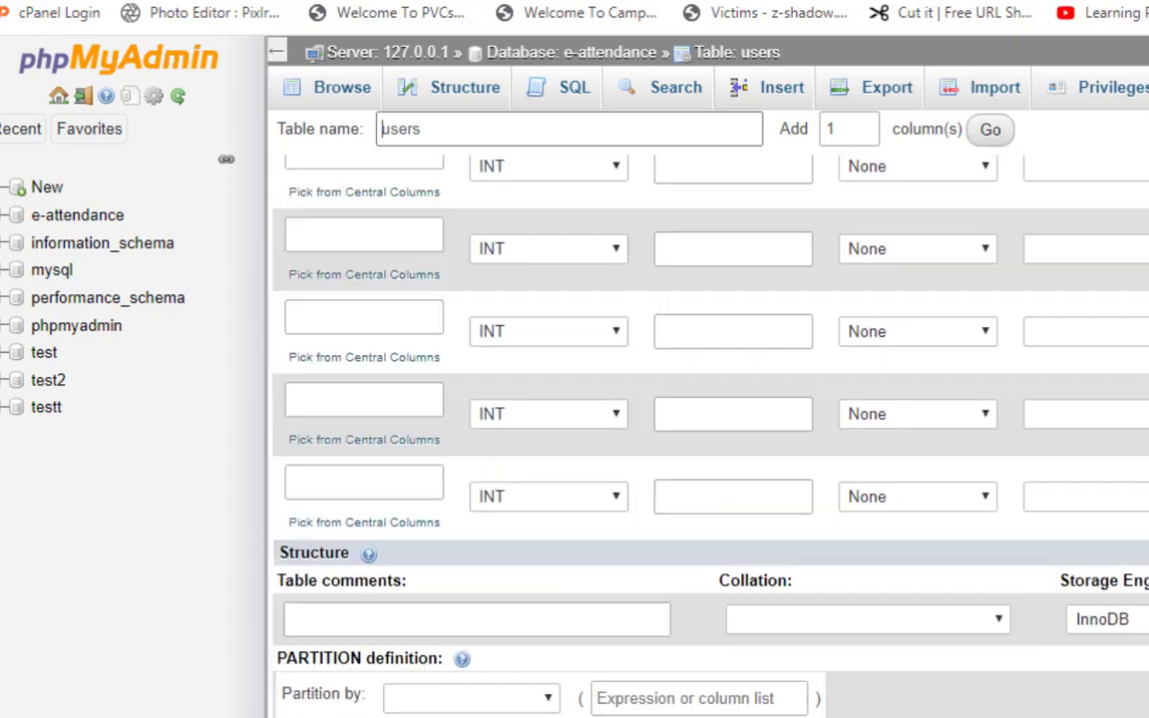
pyautogui.scroll(1, 708, 418)
pyautogui.scroll(1, 708, 419)
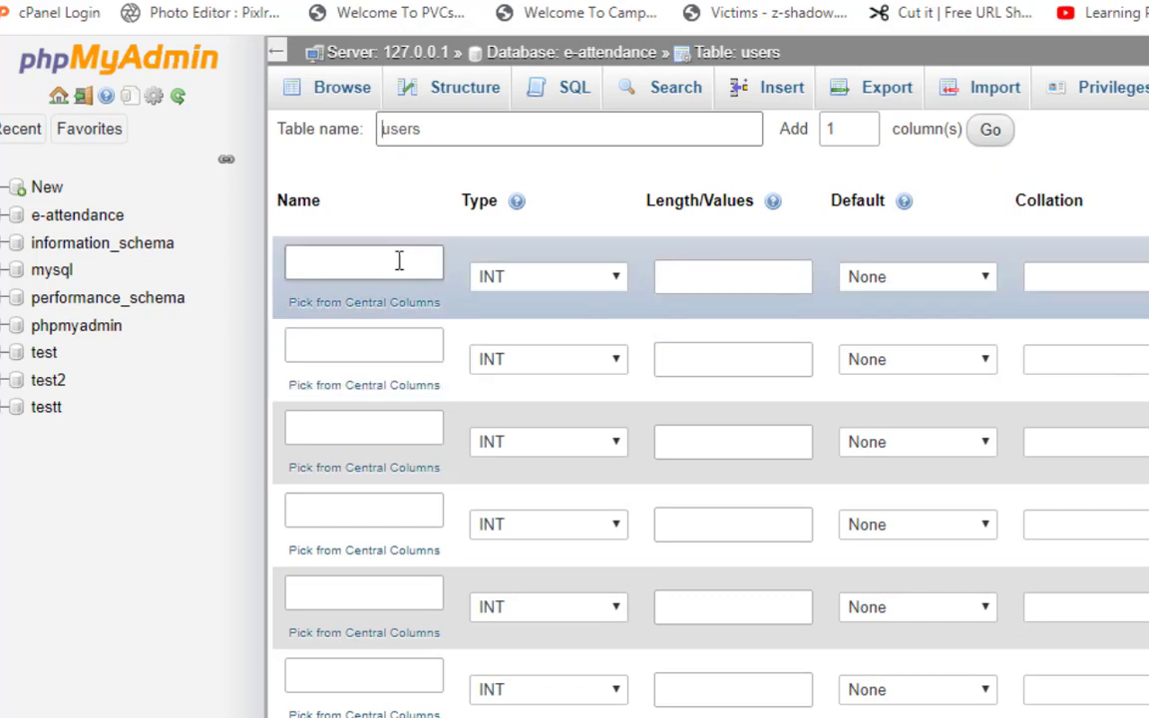
pyautogui.click(391, 265)
pyautogui.write('user ')
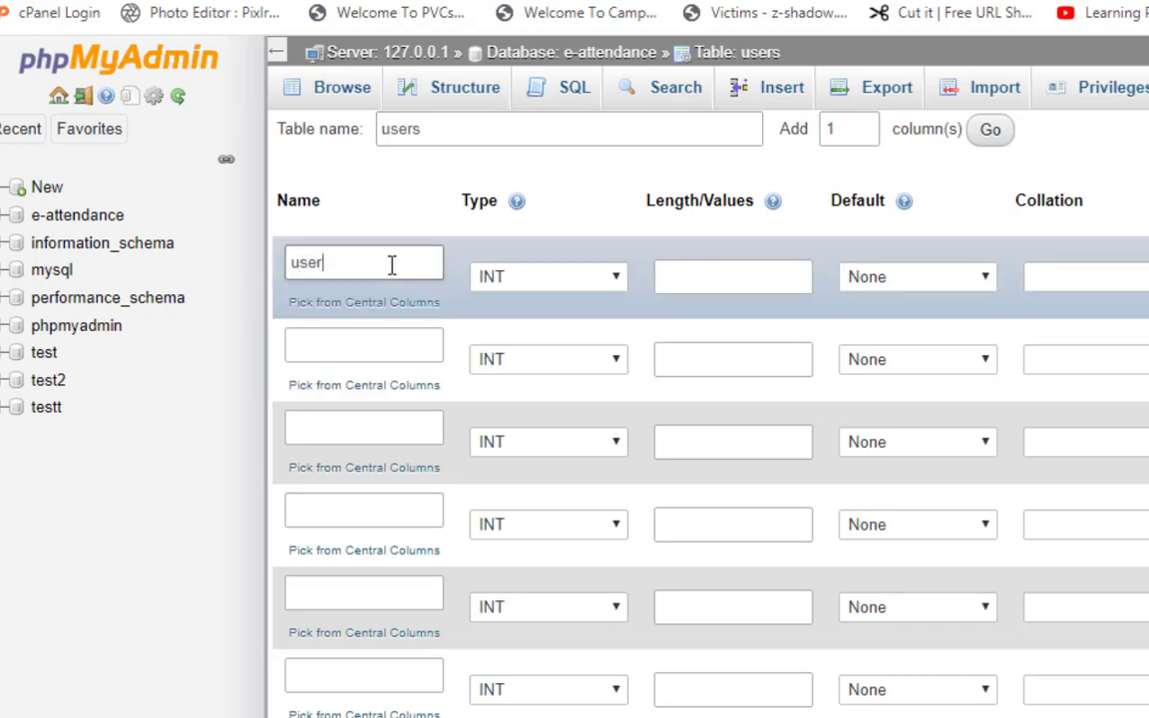
pyautogui.write('_id')
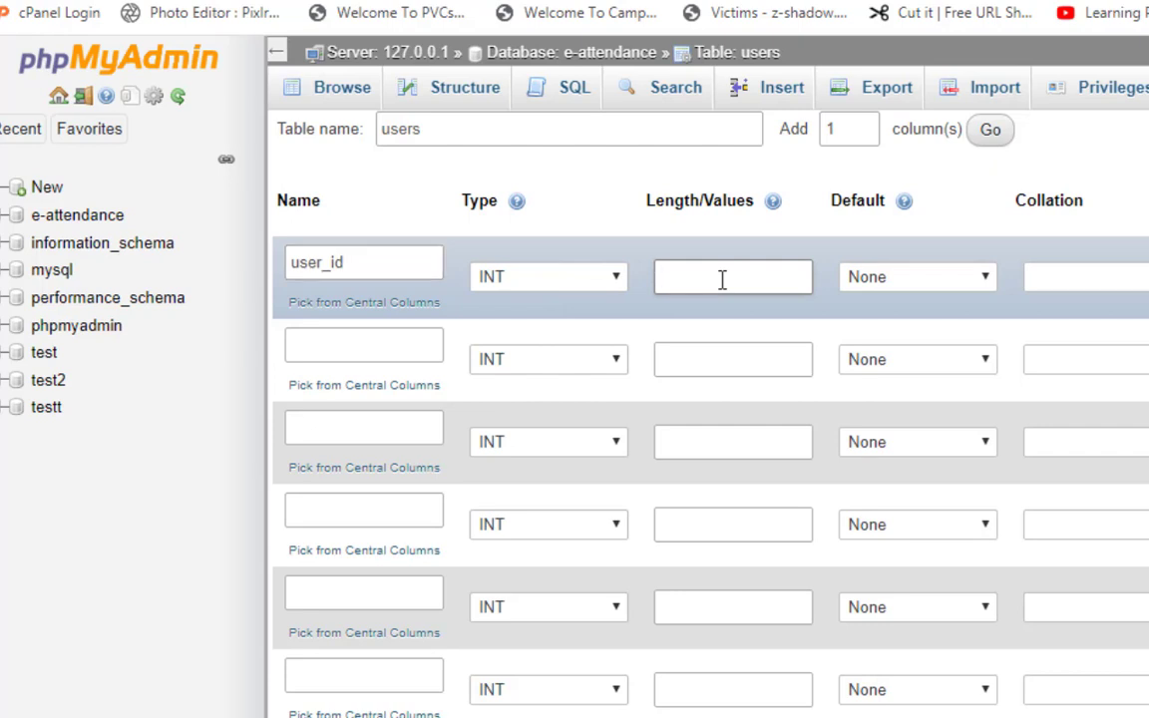
pyautogui.write('20')
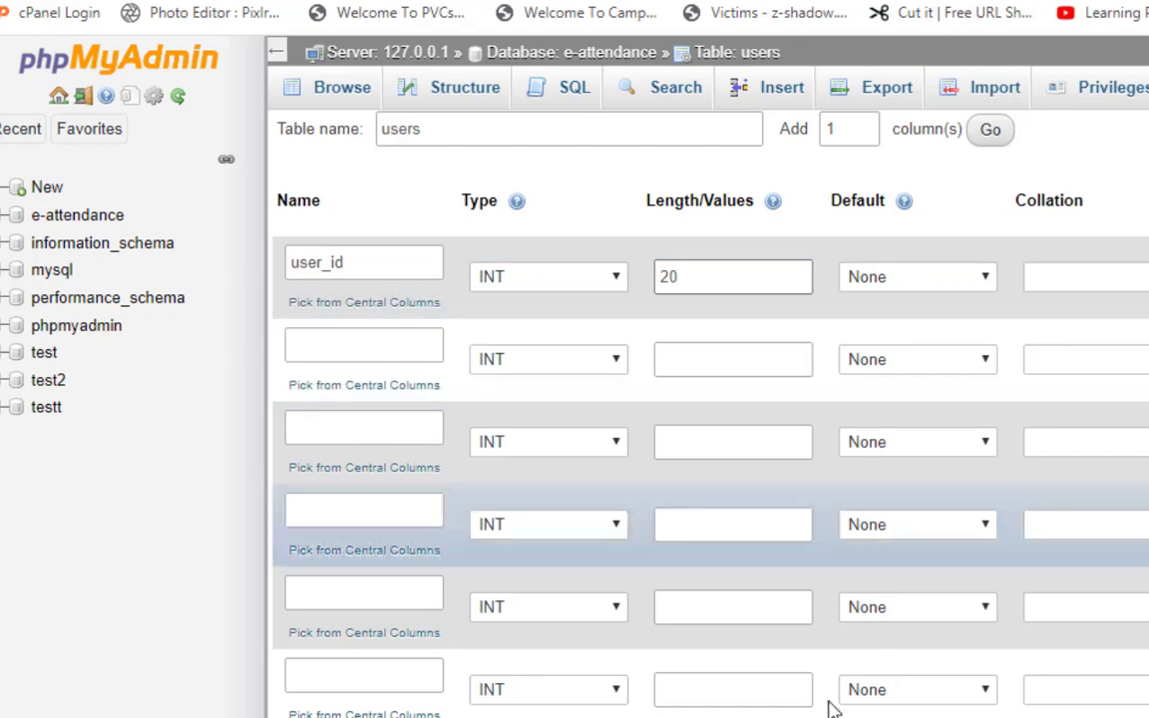
pyautogui.hscroll(5, 708, 448)
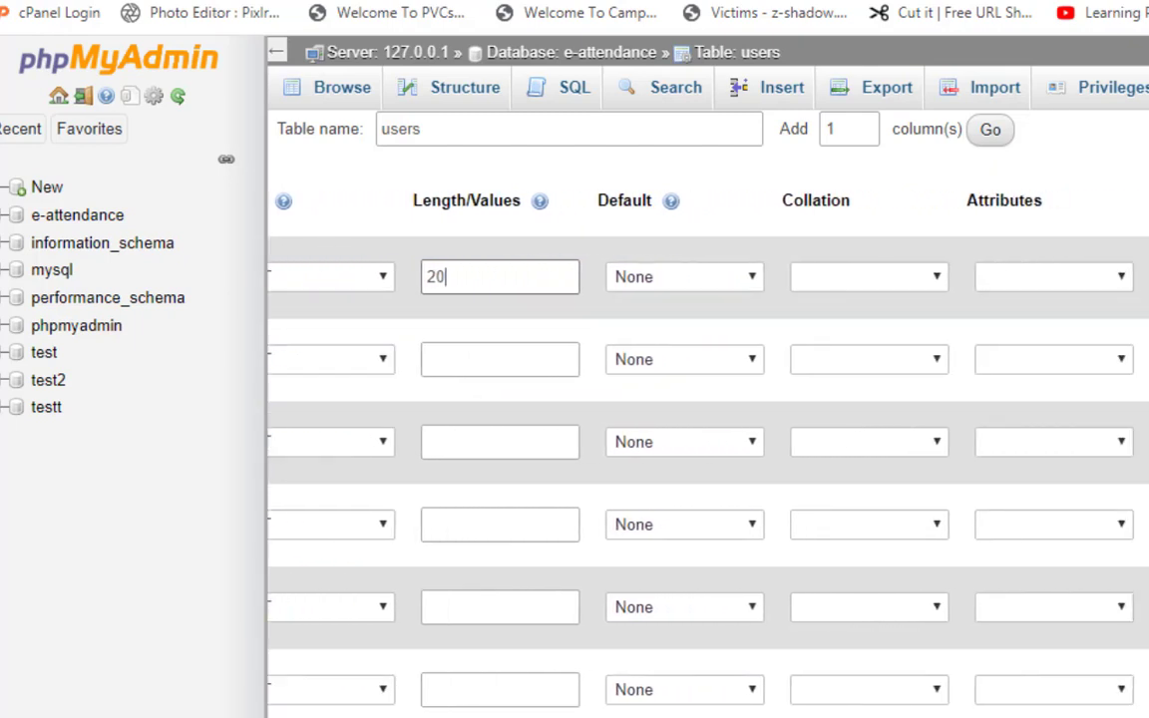
pyautogui.hscroll(3, 708, 448)
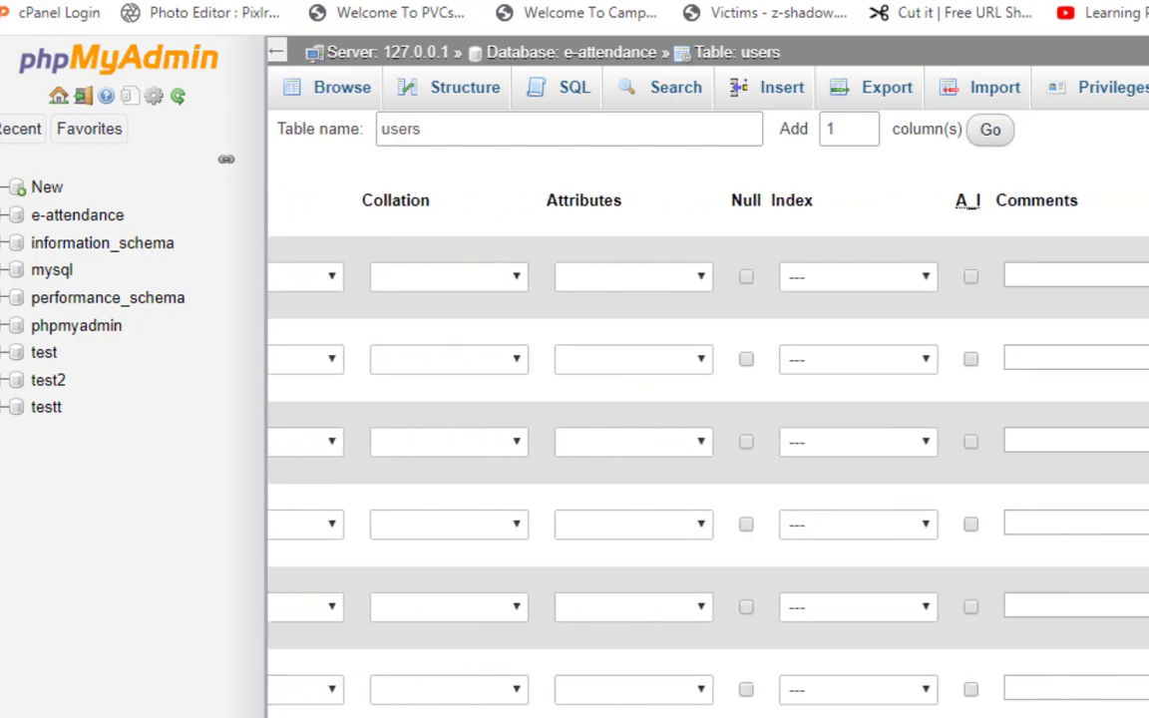
pyautogui.hscroll(2, 823, 463)
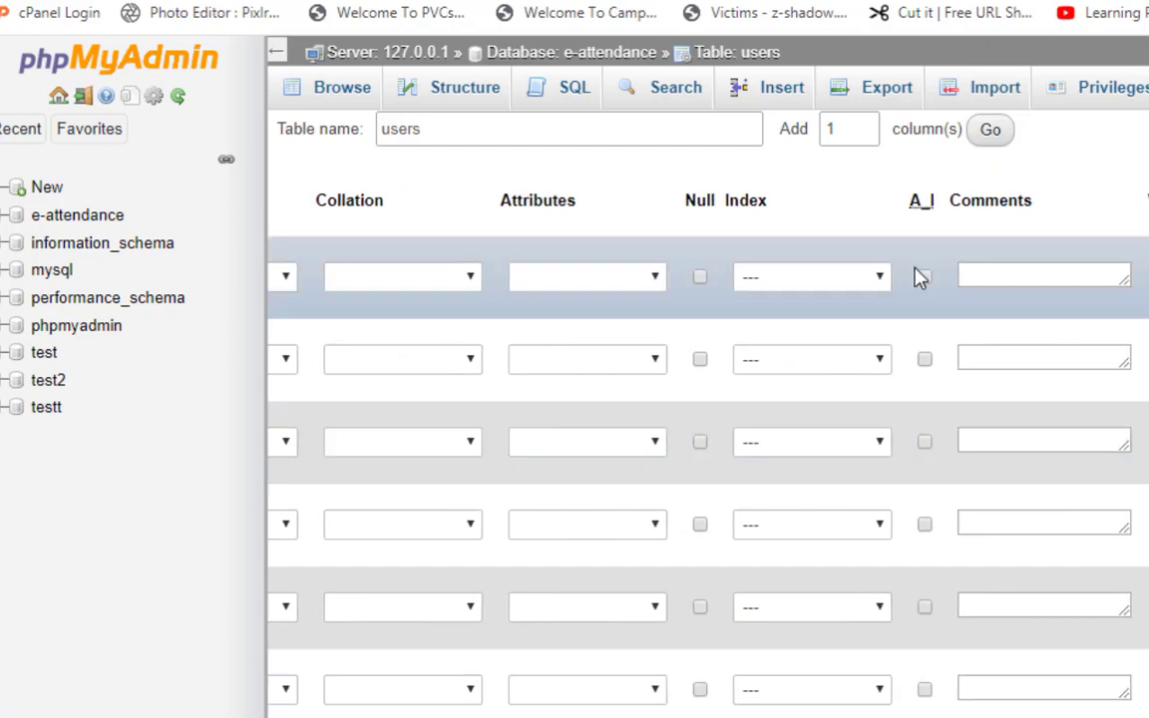
# Give user_id a PRIMARY index and tick A_I to auto-increment it.
pyautogui.click(879, 279)
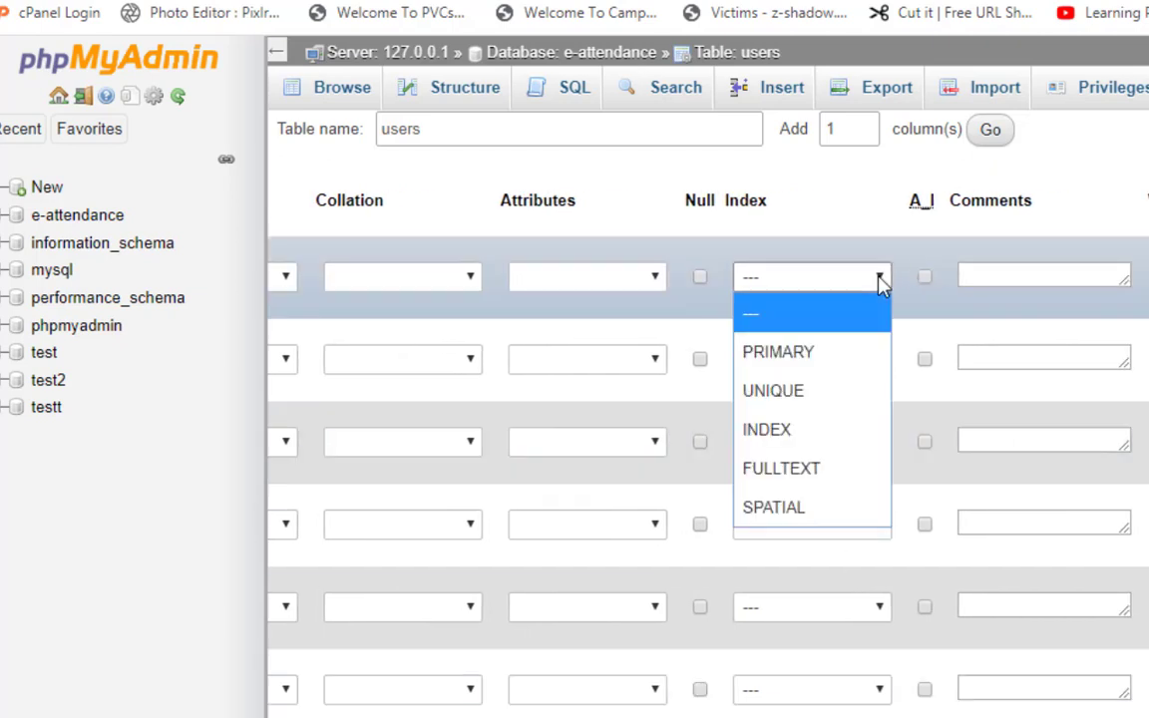
pyautogui.click(786, 355)
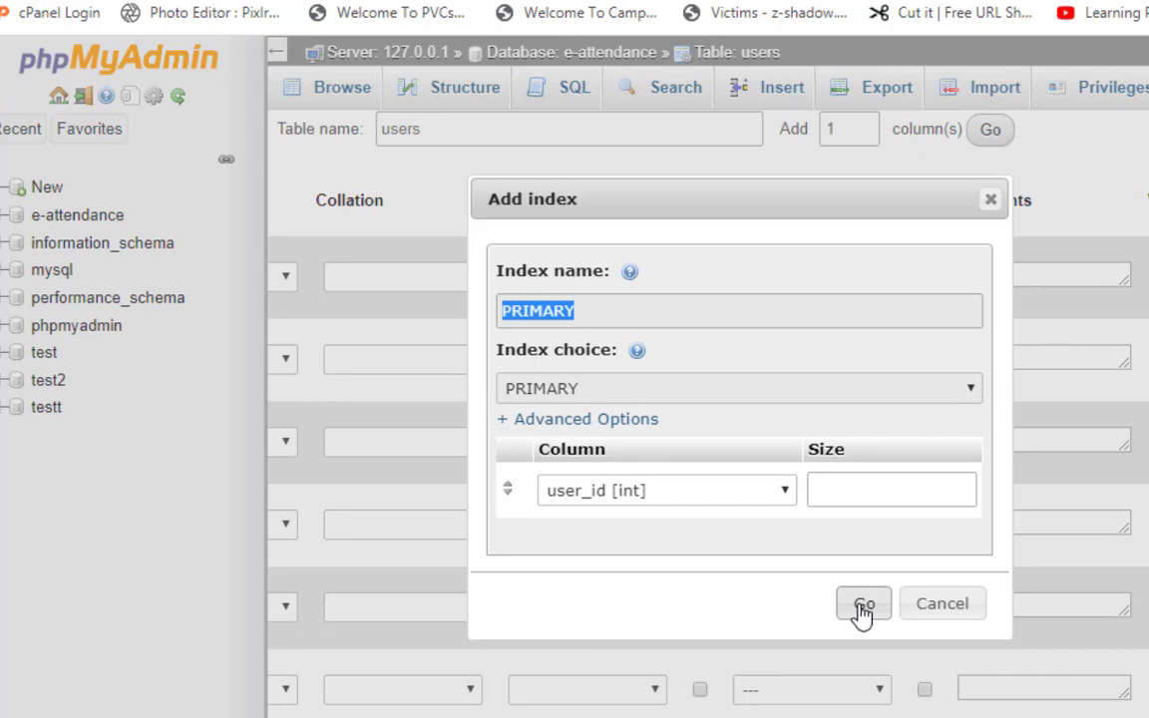
pyautogui.click(862, 608)
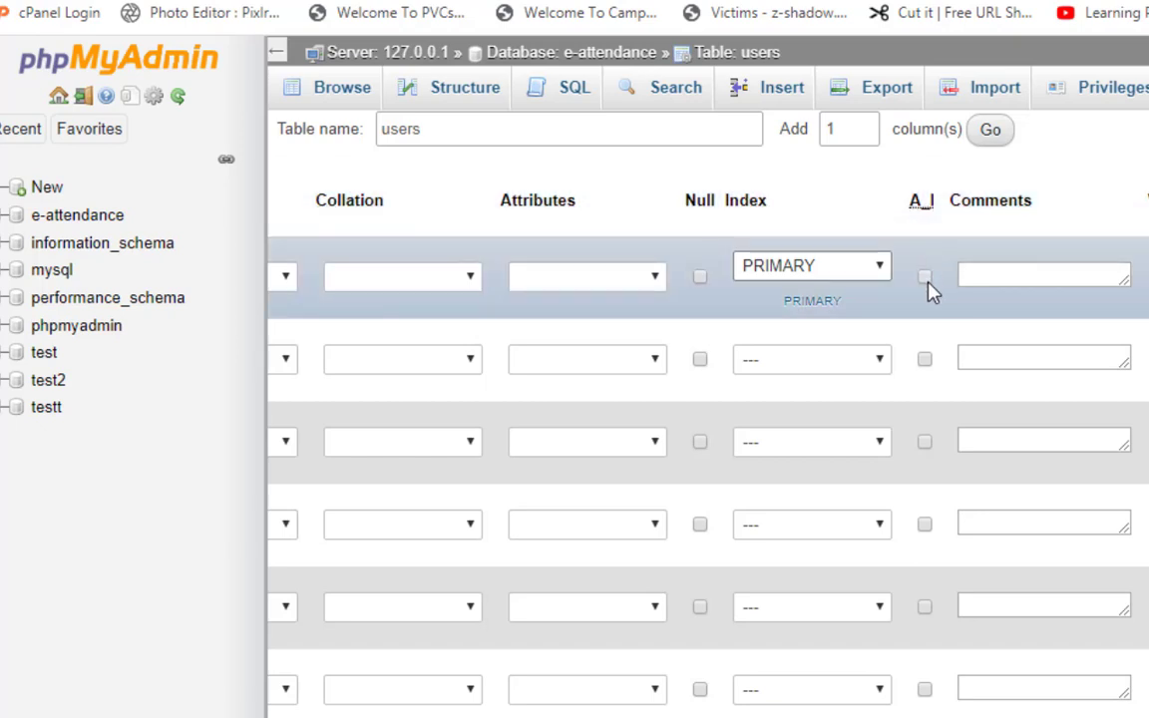
pyautogui.click(924, 278)
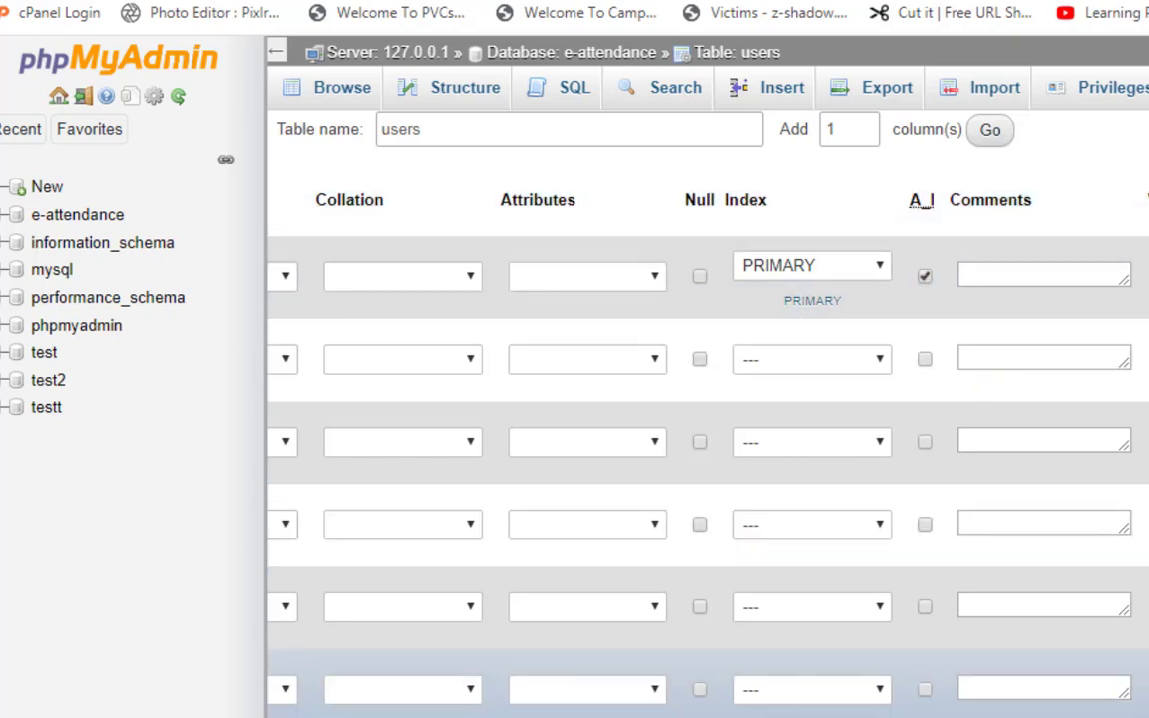
# Name the second and third columns user_name and email.
pyautogui.hscroll(-10, 644, 404)
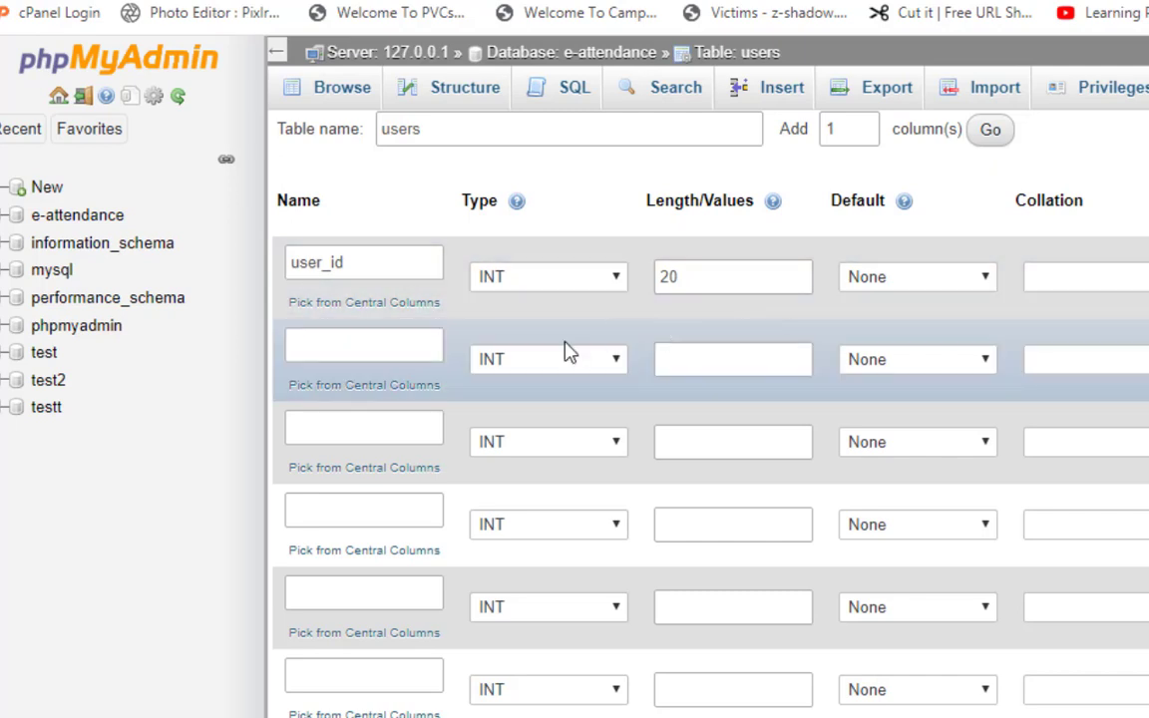
pyautogui.click(302, 353)
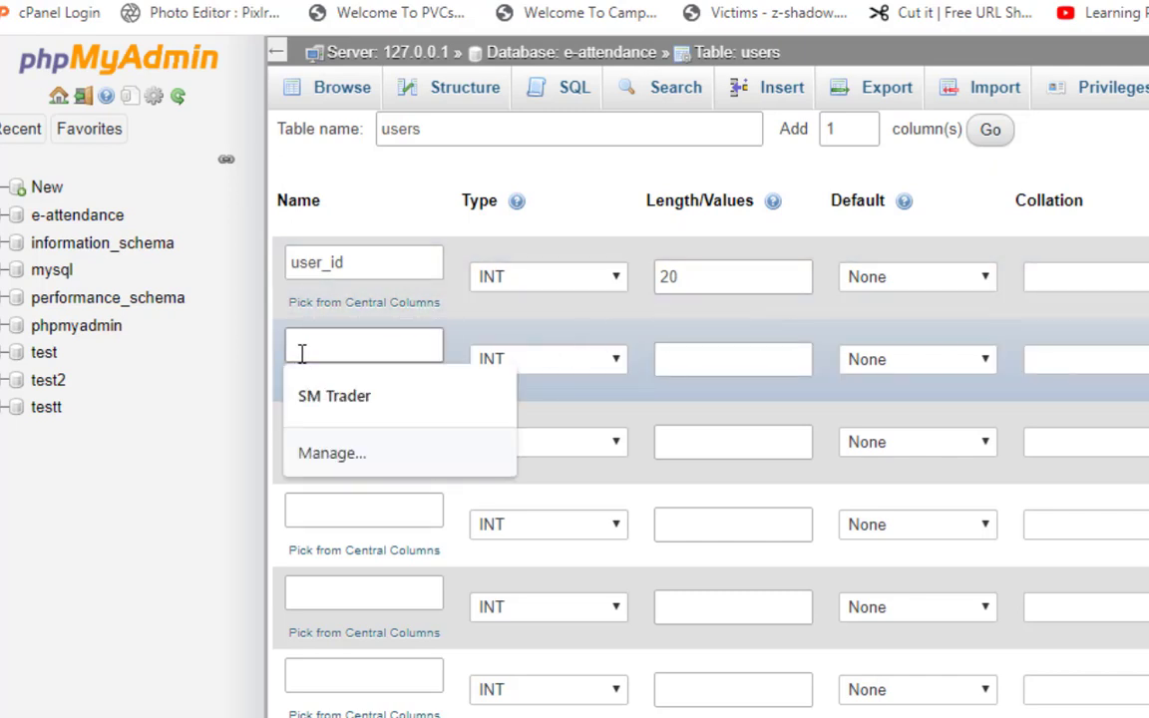
pyautogui.write('user')
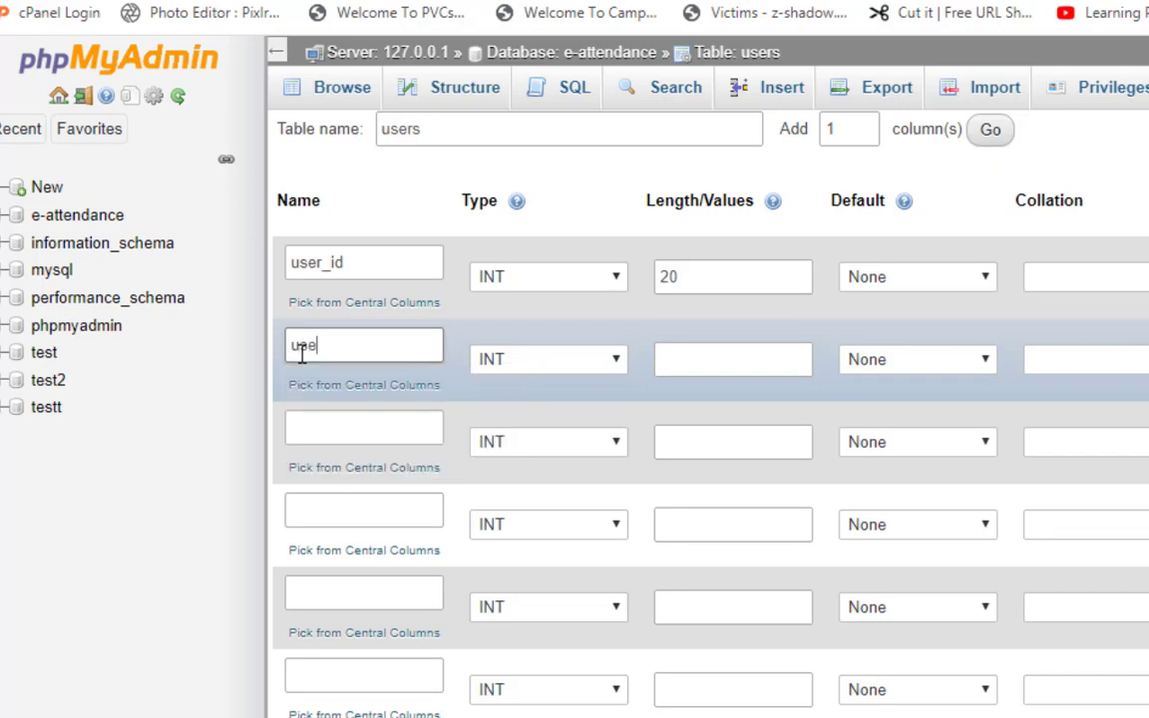
pyautogui.write('_name')
pyautogui.click(349, 413)
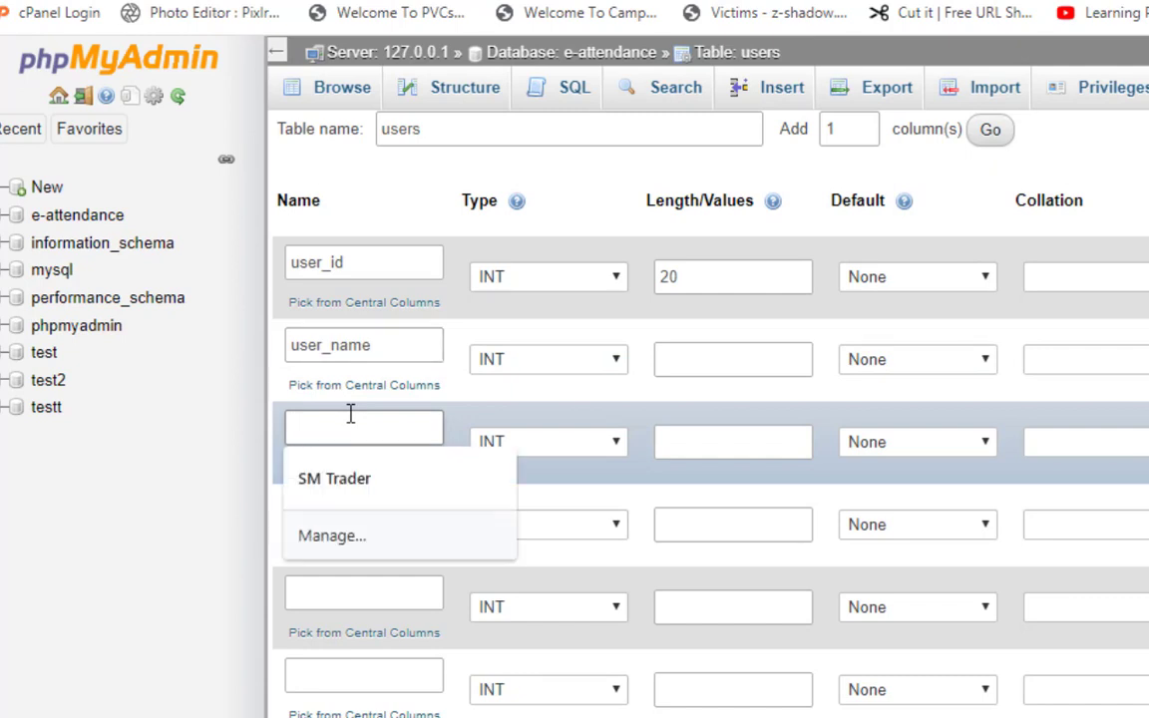
pyautogui.write('us')
pyautogui.press('BackSpace')
pyautogui.press('BackSpace')
pyautogui.write('conta')
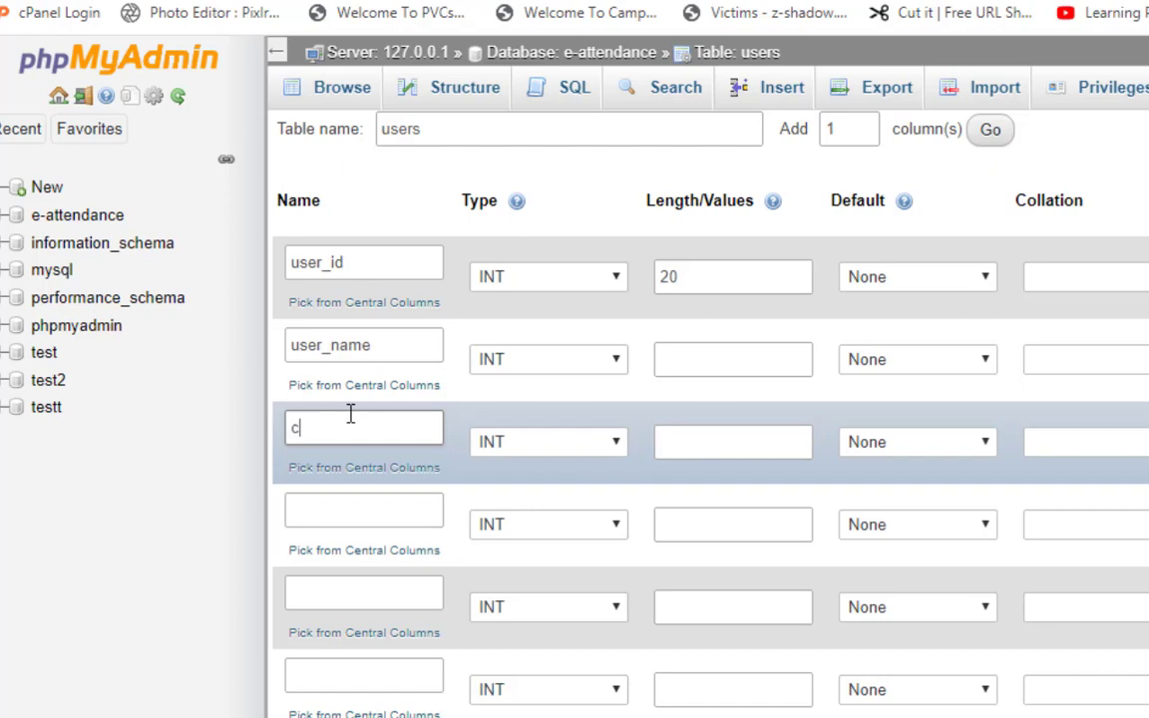
pyautogui.press('BackSpace')
pyautogui.press('BackSpace')
pyautogui.press('BackSpace')
pyautogui.press('BackSpace')
pyautogui.write('email')
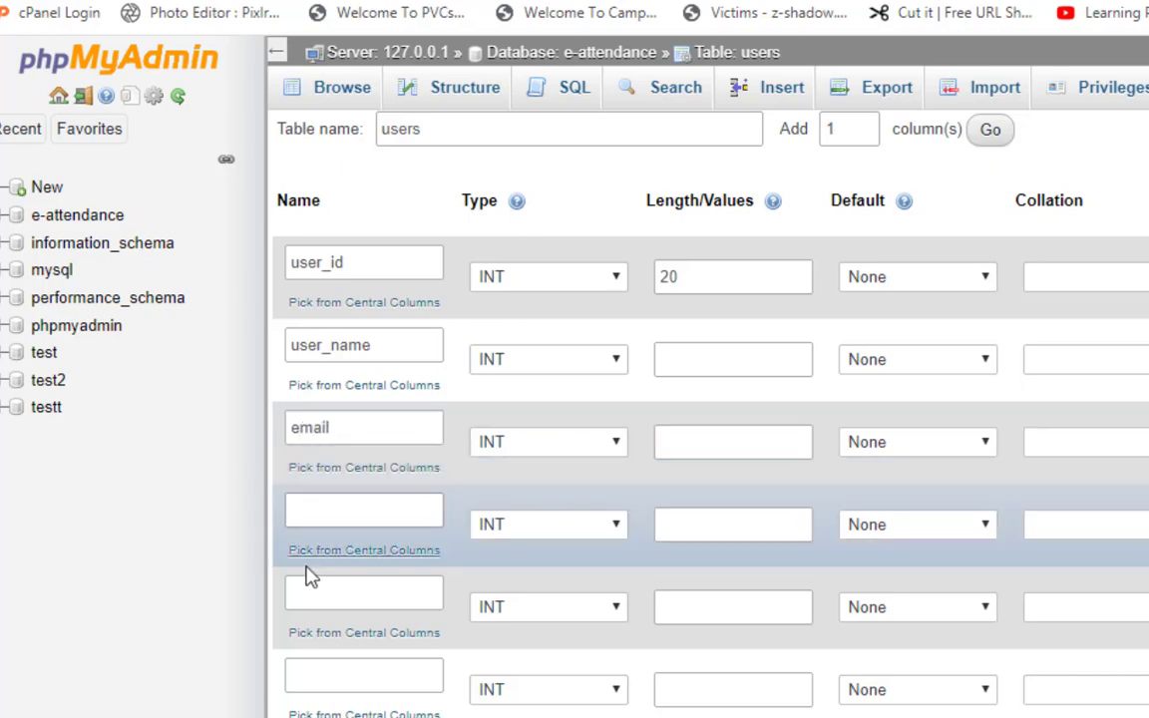
# Name the fourth, fifth and sixth columns password, designation and address.
pyautogui.click(293, 514)
pyautogui.write('pa')
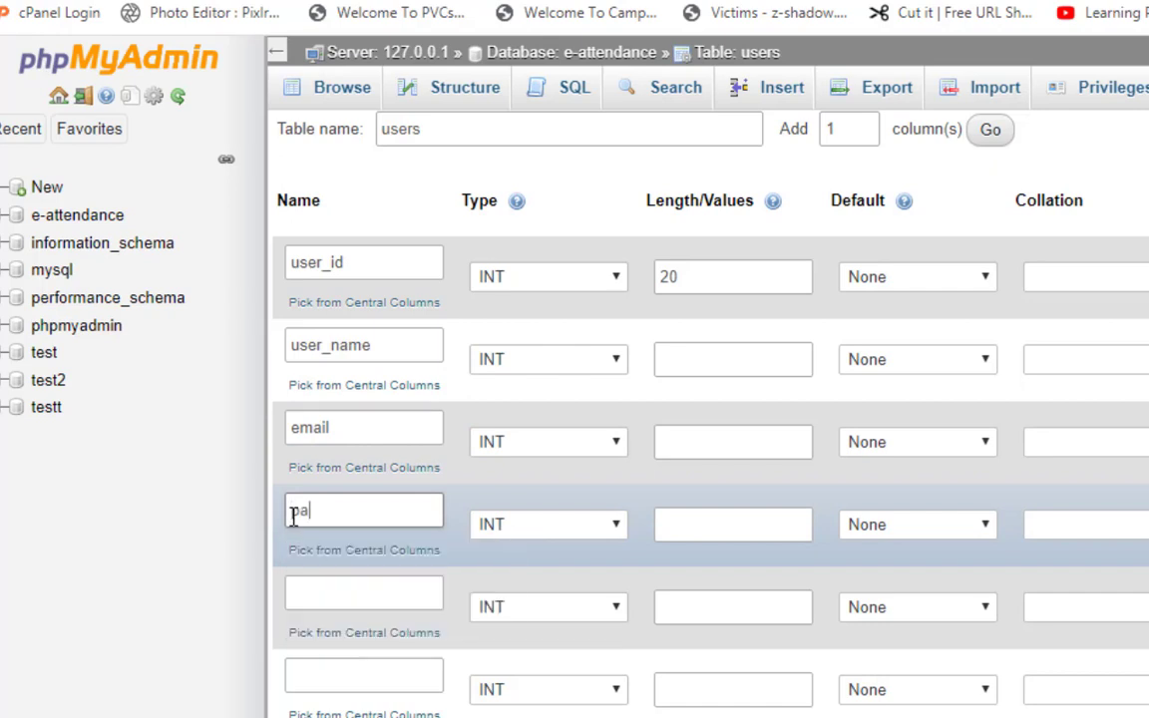
pyautogui.write('ssword')
pyautogui.click(326, 587)
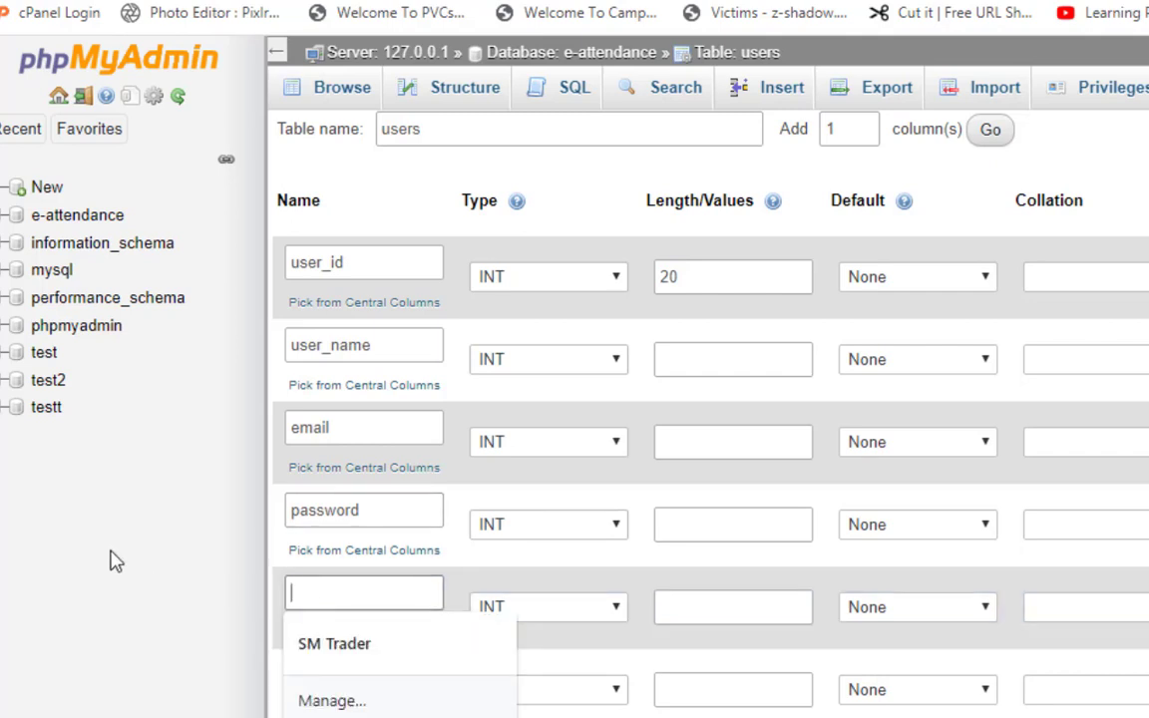
pyautogui.write('de')
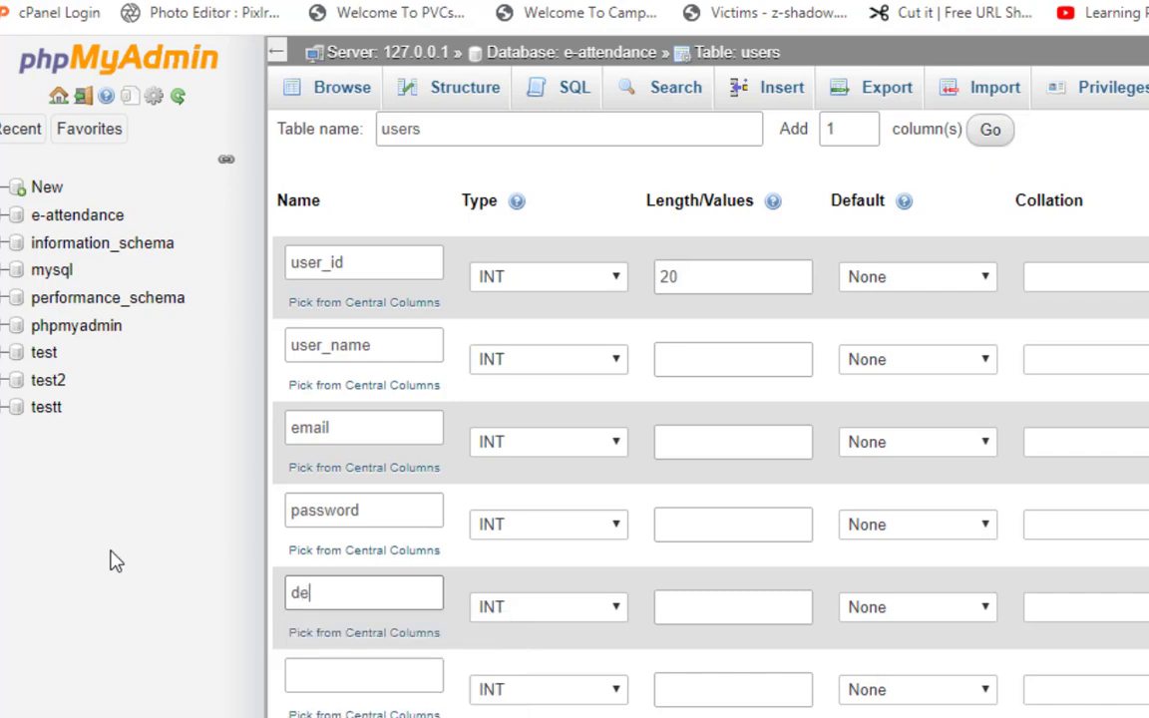
pyautogui.write('signation')
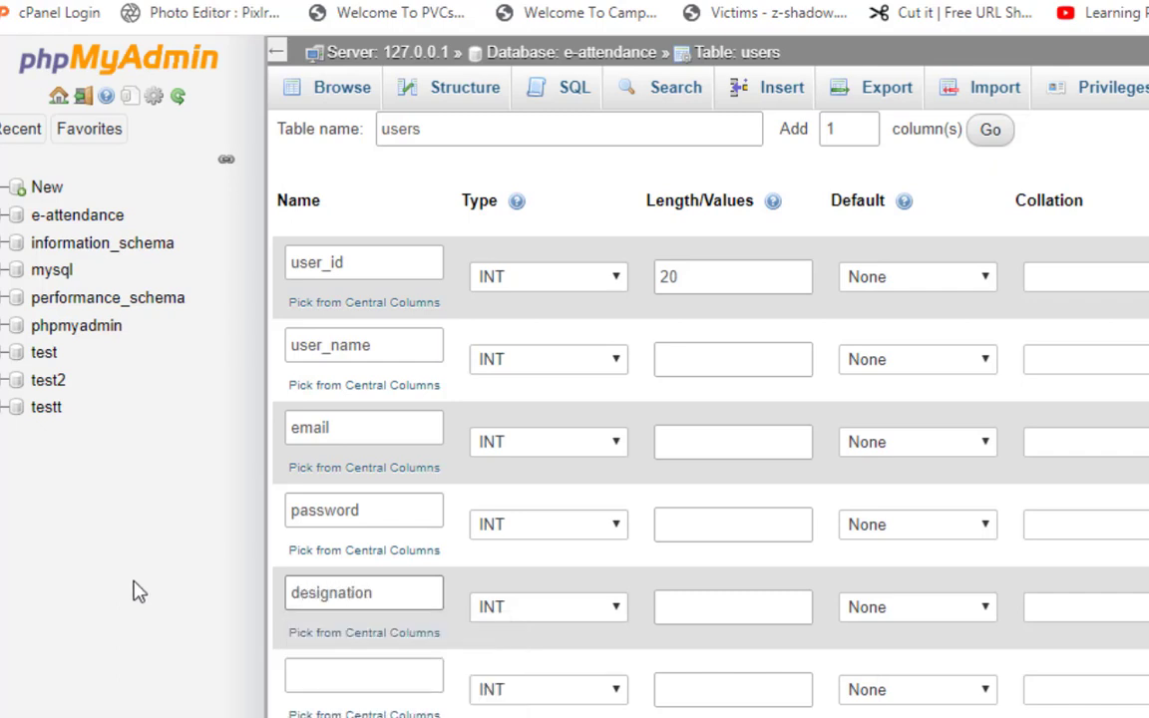
pyautogui.click(367, 681)
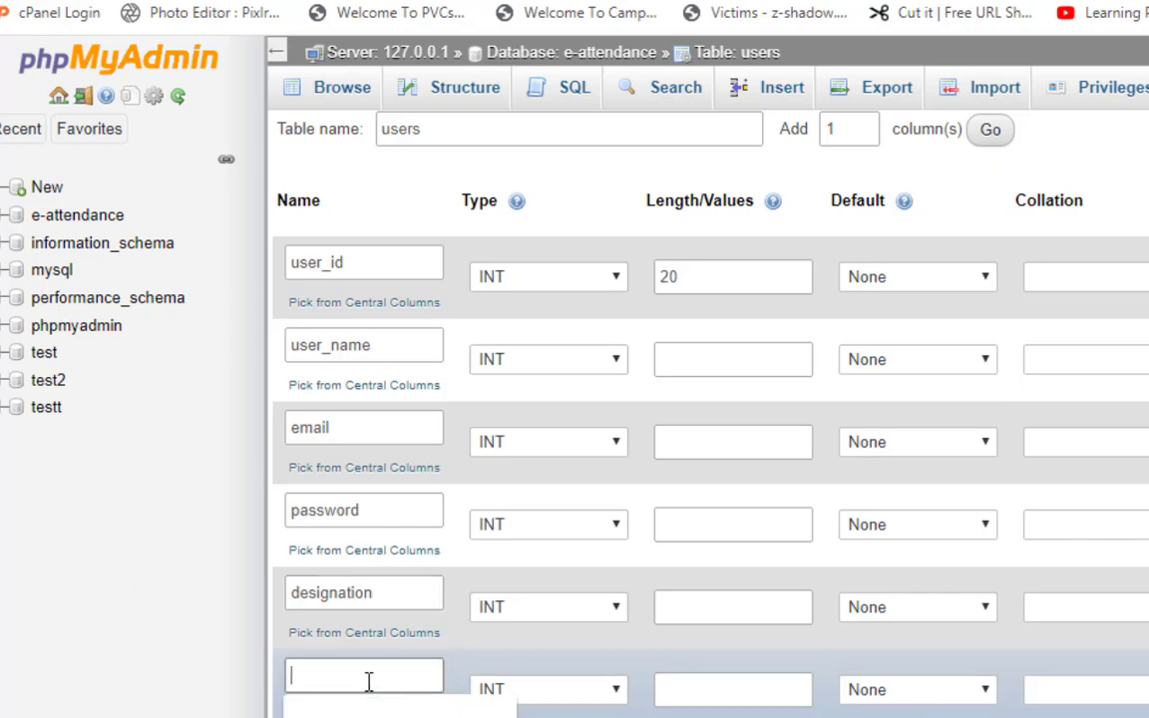
pyautogui.write('dr')
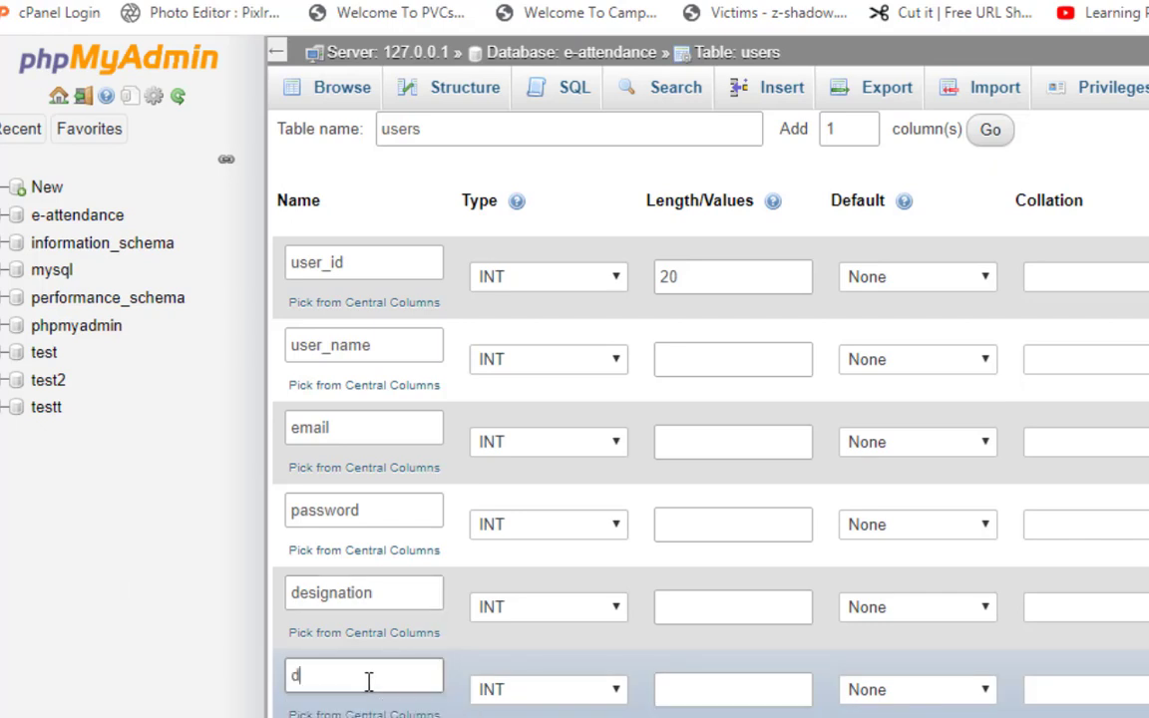
pyautogui.press('BackSpace')
pyautogui.press('BackSpace')
pyautogui.write('address')
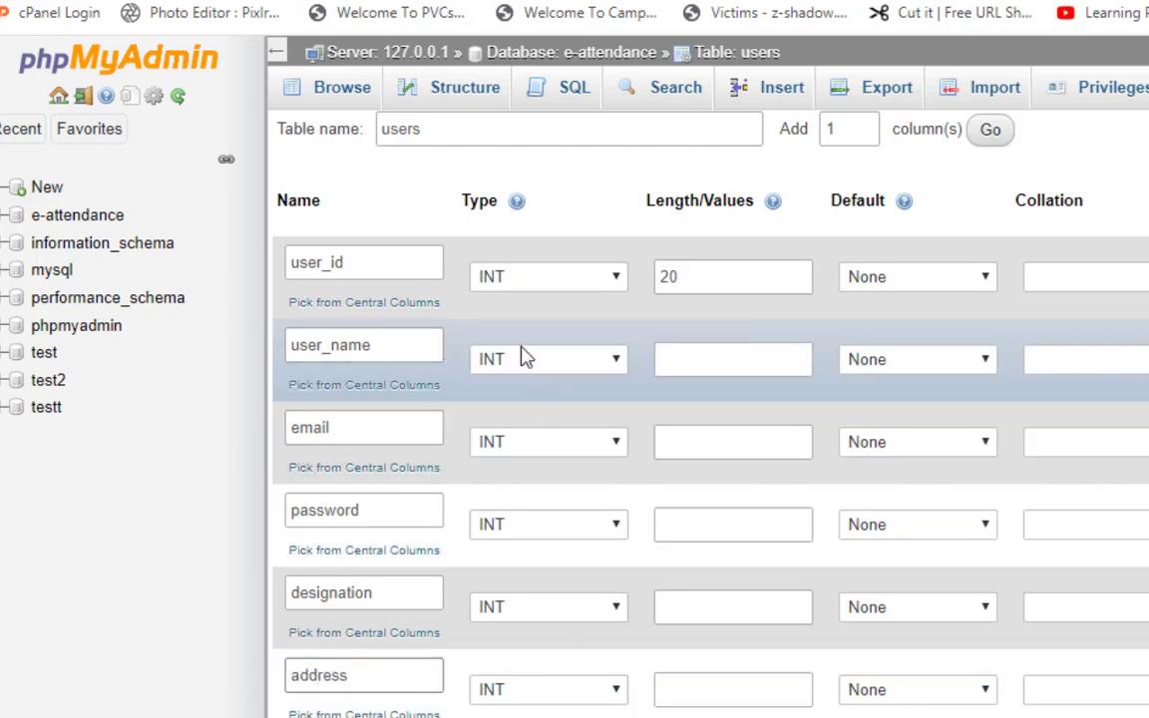
# Set user_name, email, password, designation and address to type TEXT.
pyautogui.click(515, 359)
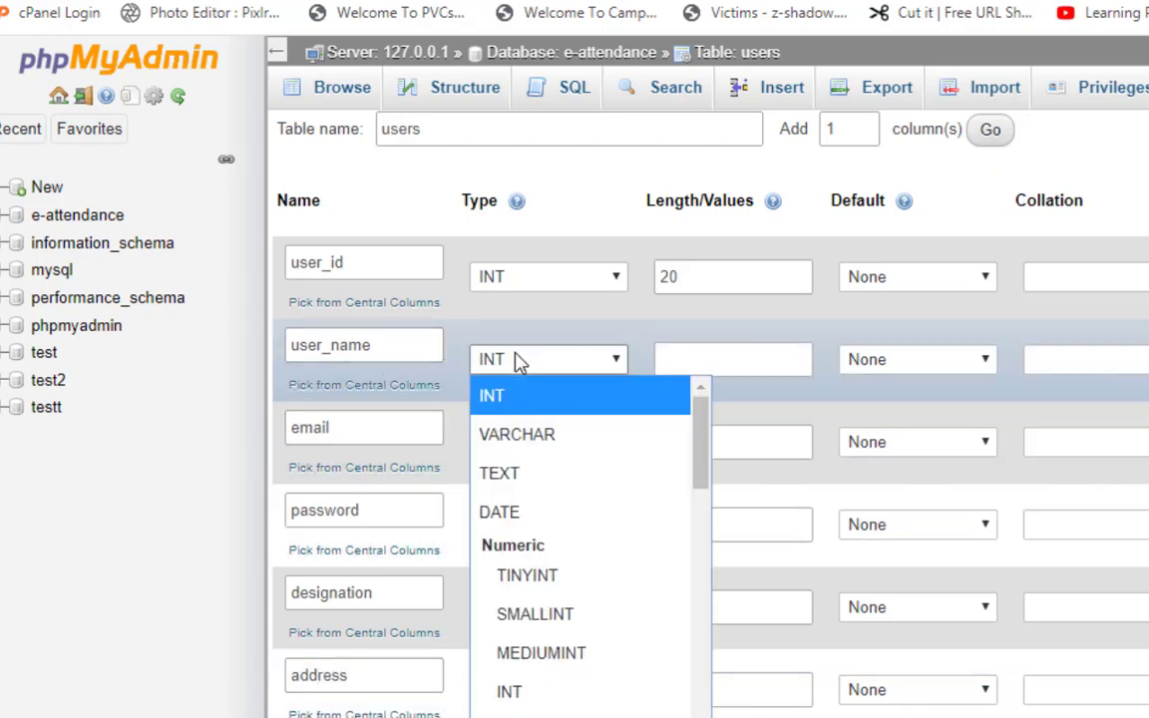
pyautogui.click(575, 480)
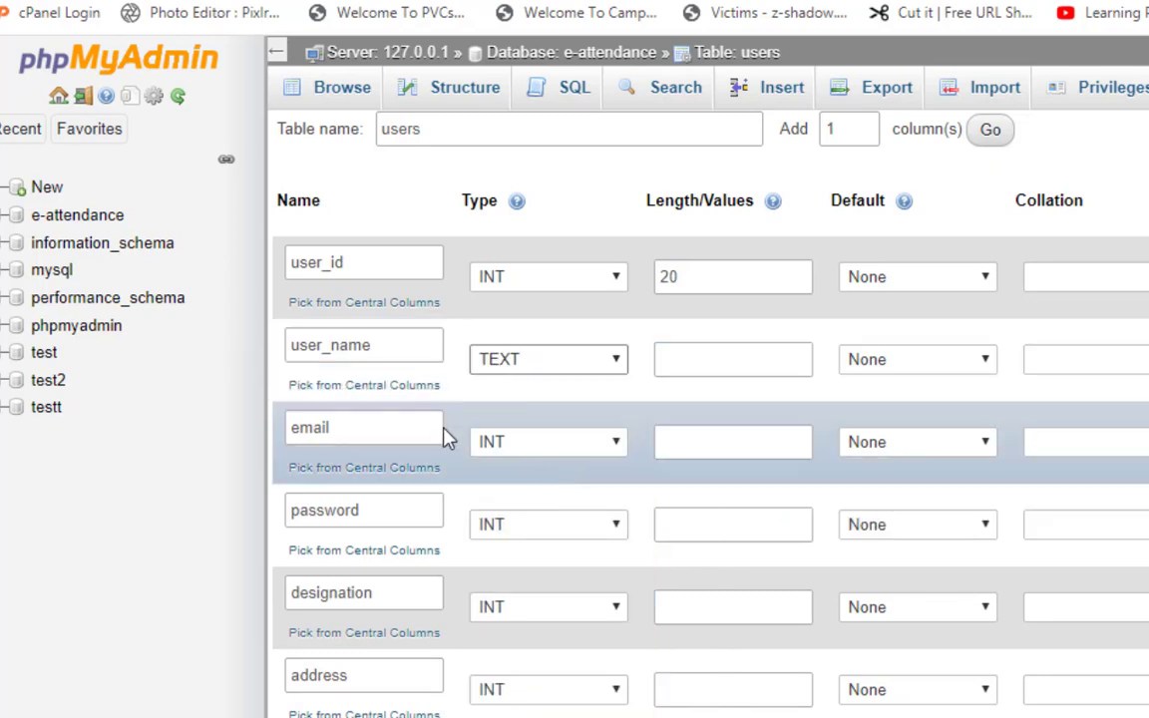
pyautogui.click(589, 441)
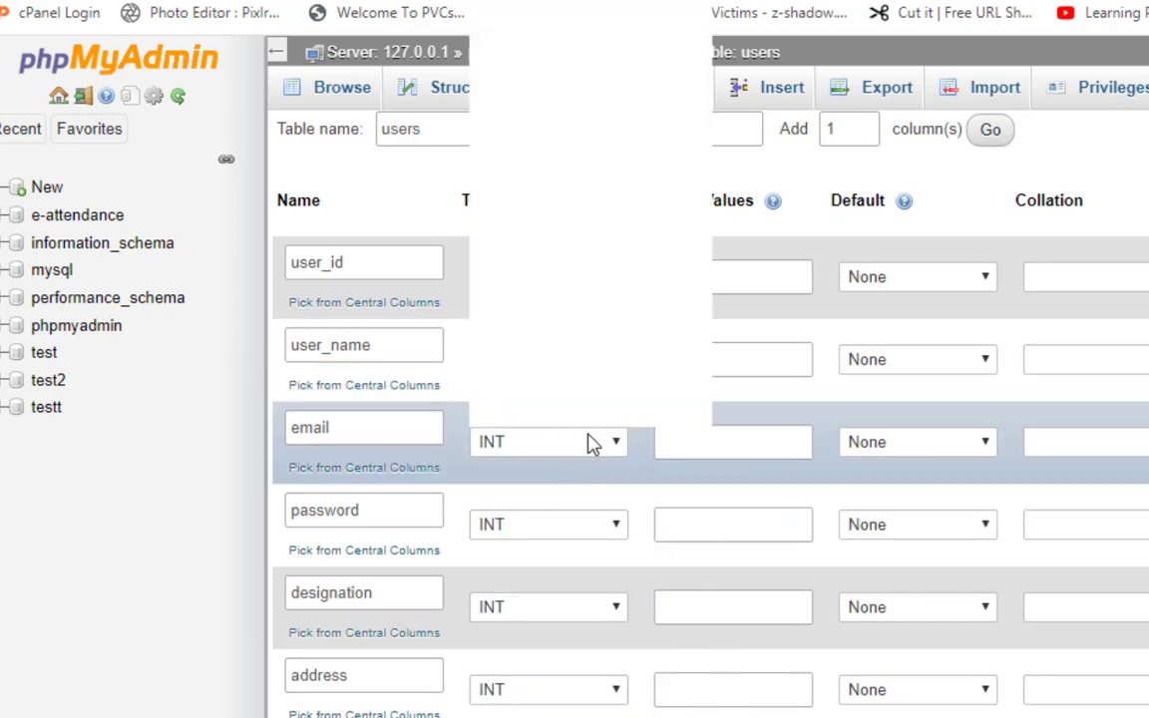
pyautogui.scroll(-1, 551, 69)
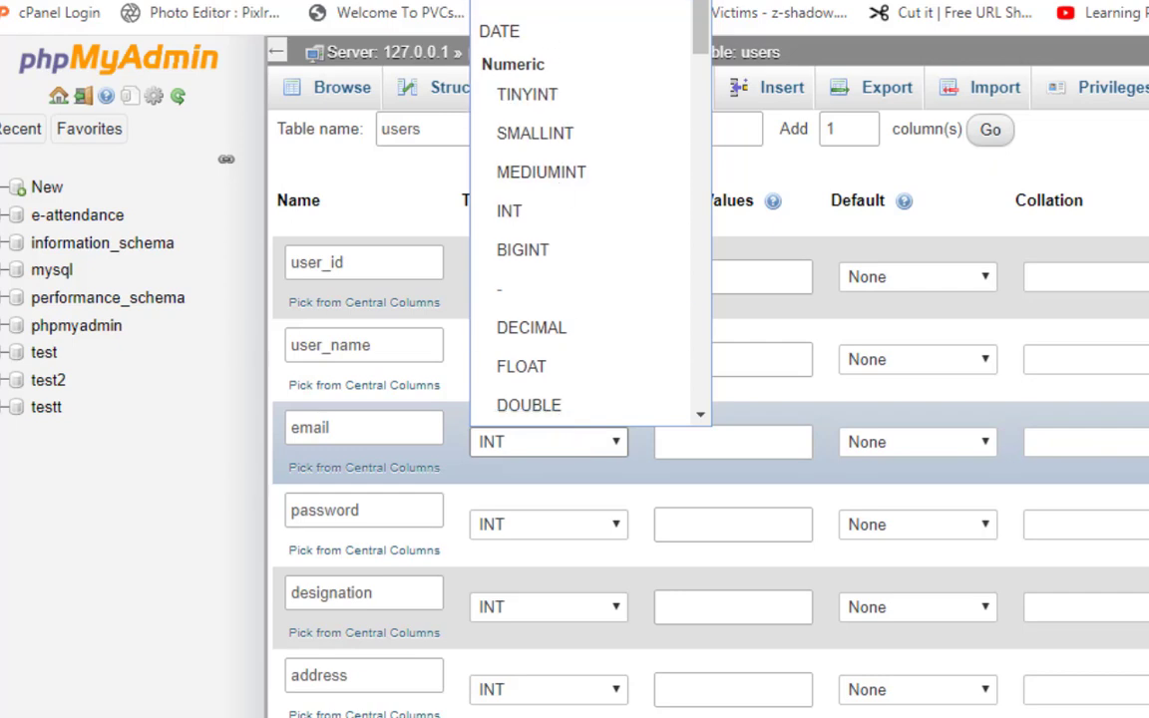
pyautogui.click(518, 4)
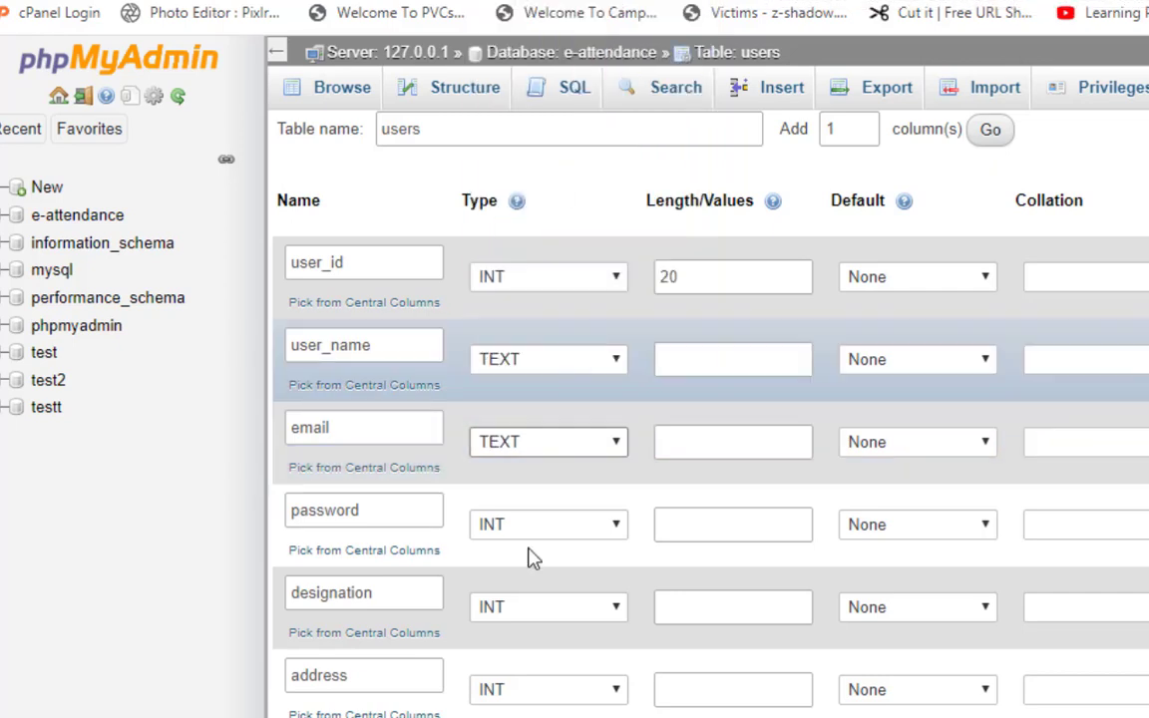
pyautogui.click(542, 525)
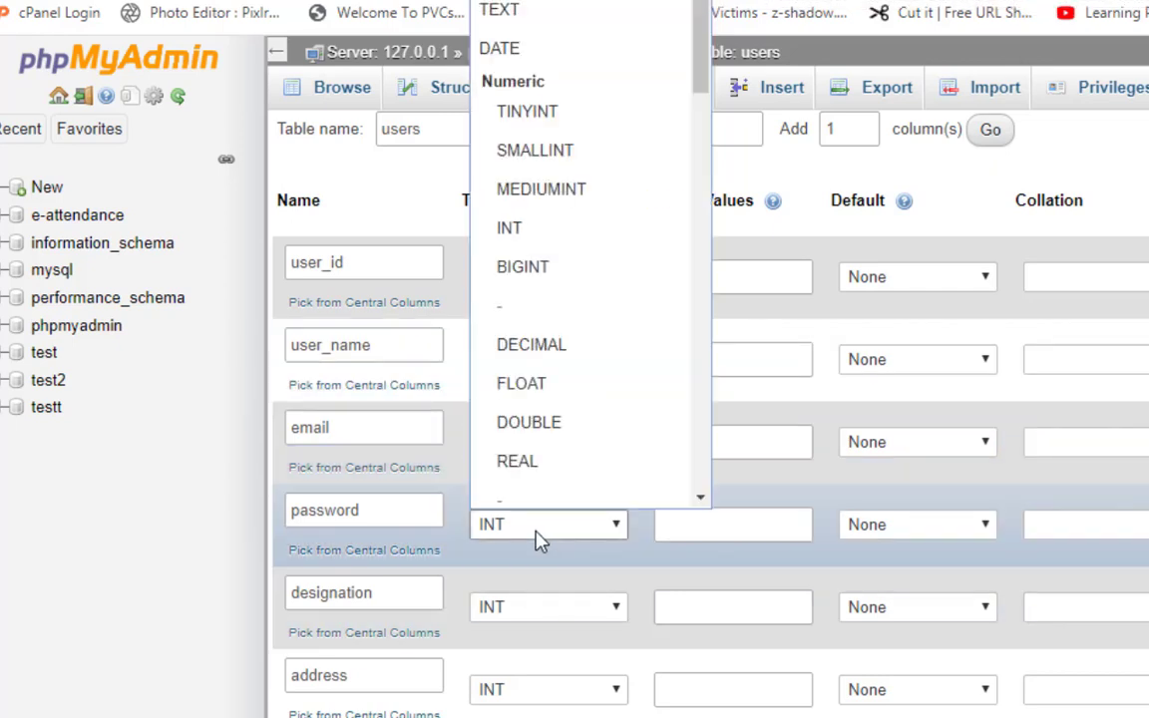
pyautogui.click(513, 24)
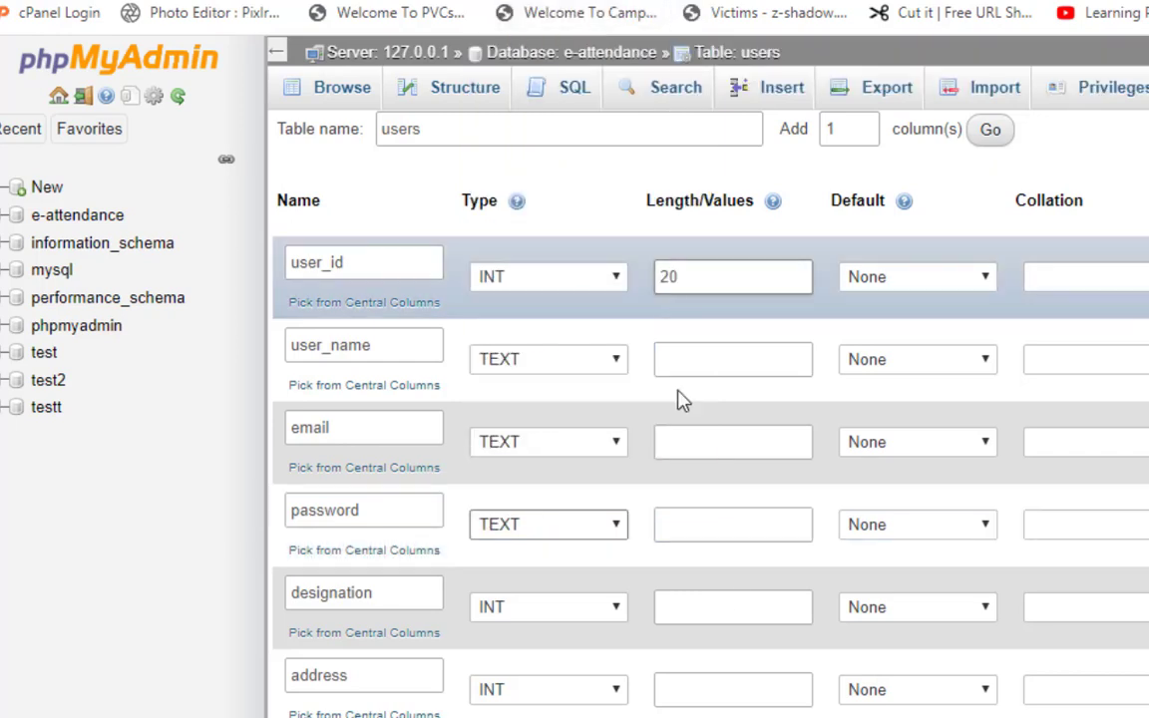
pyautogui.click(601, 616)
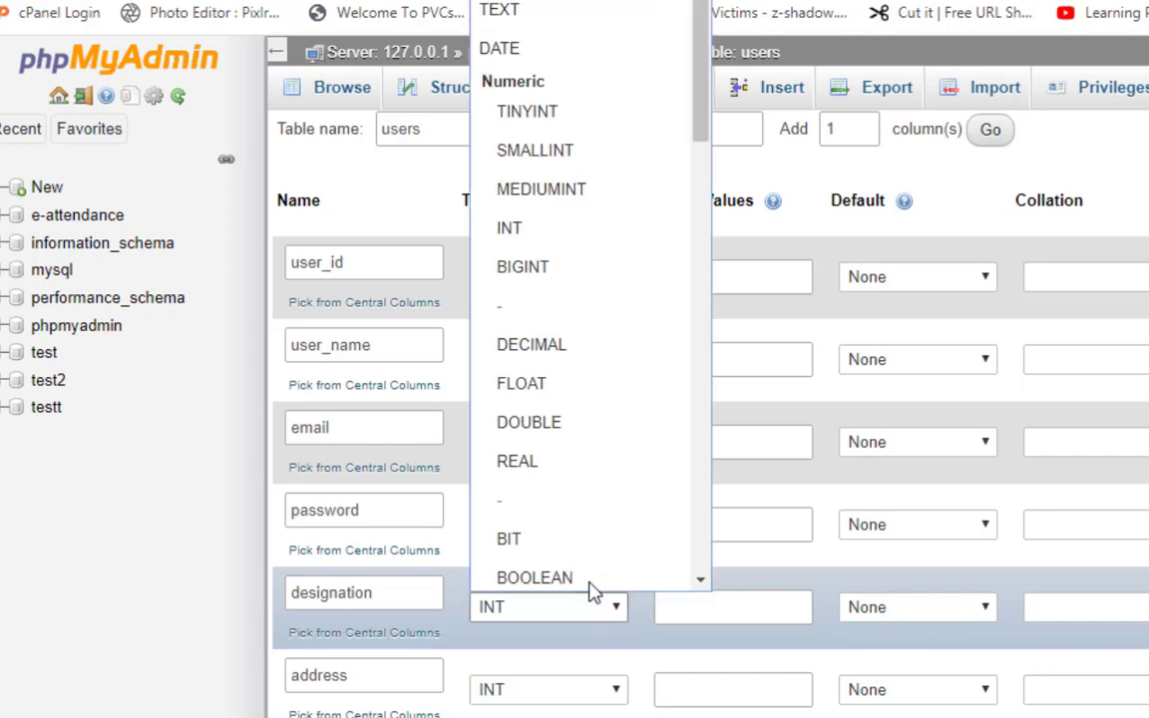
pyautogui.click(539, 10)
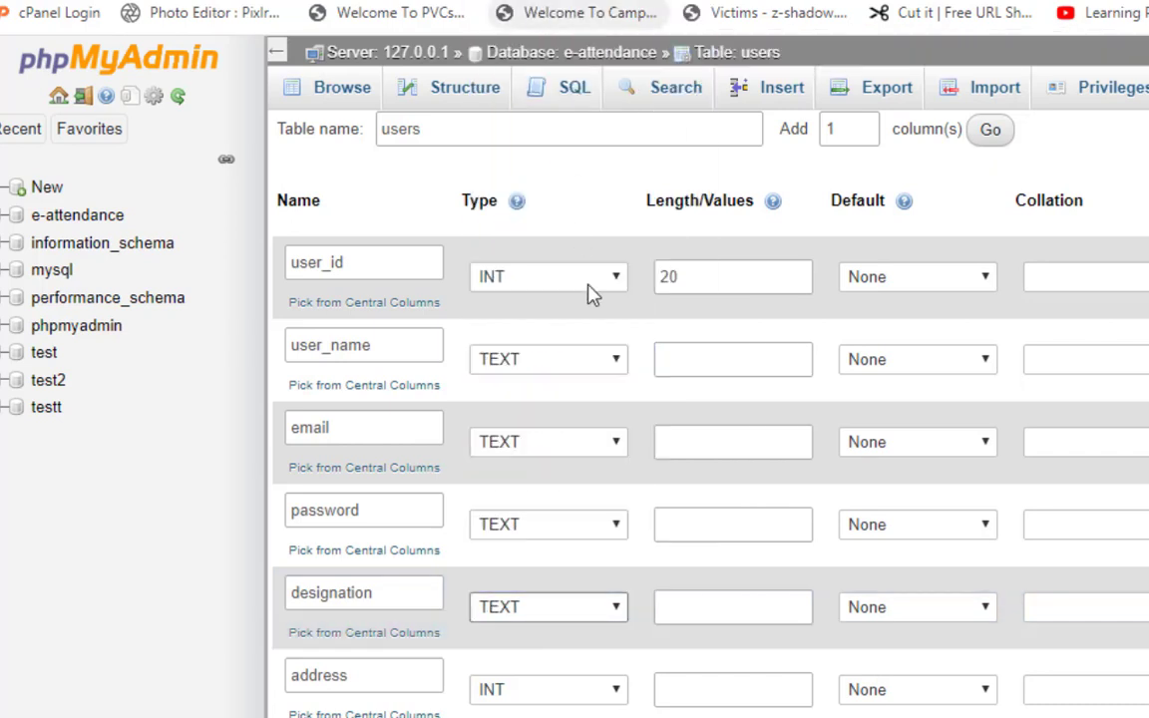
pyautogui.click(584, 700)
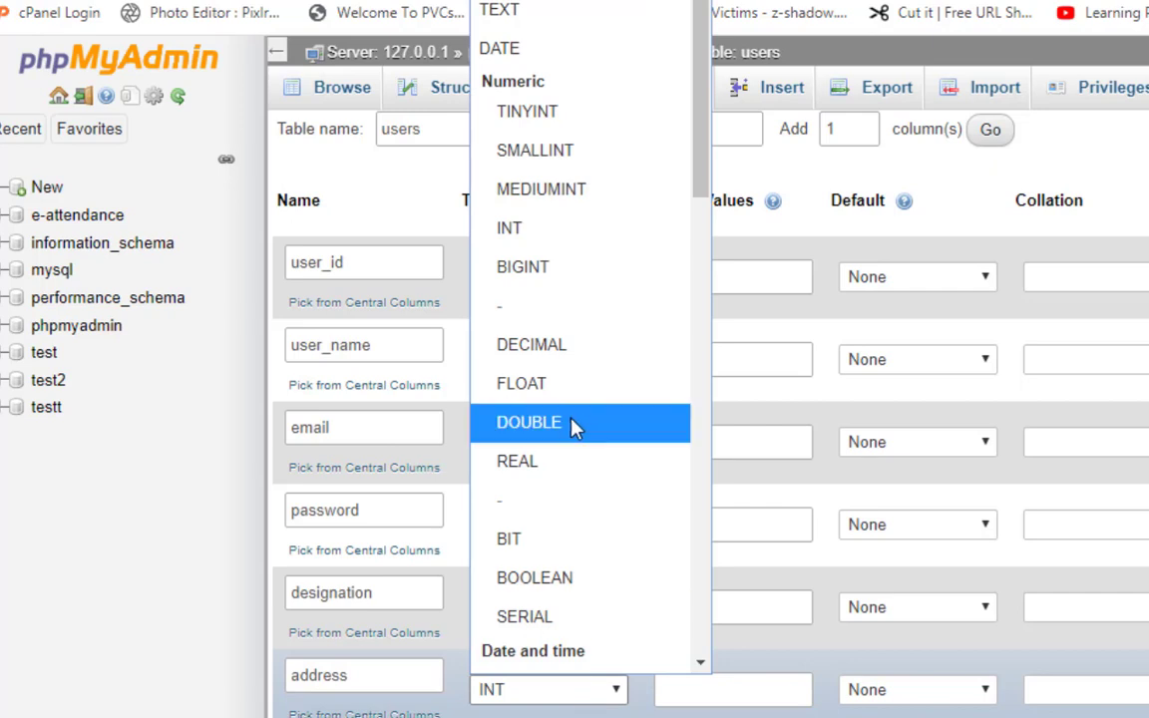
pyautogui.click(529, 14)
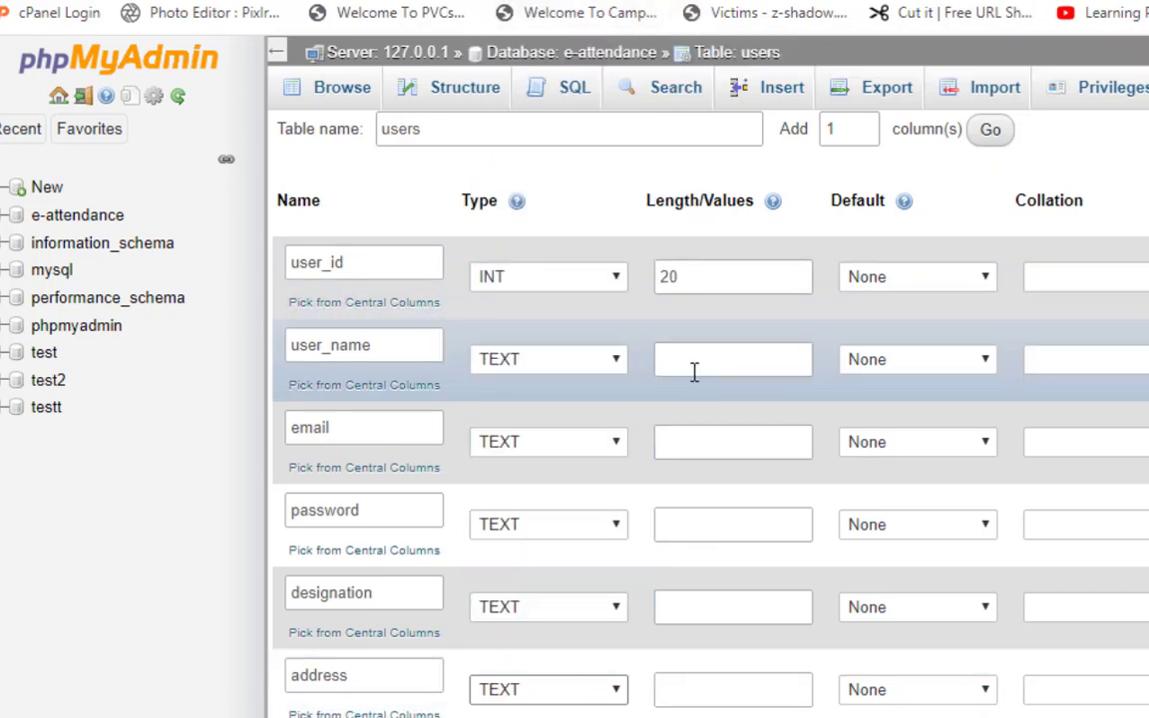
# Enter lengths 100, 100, 100, 100 and 200 for those columns and save the table.
pyautogui.click(712, 356)
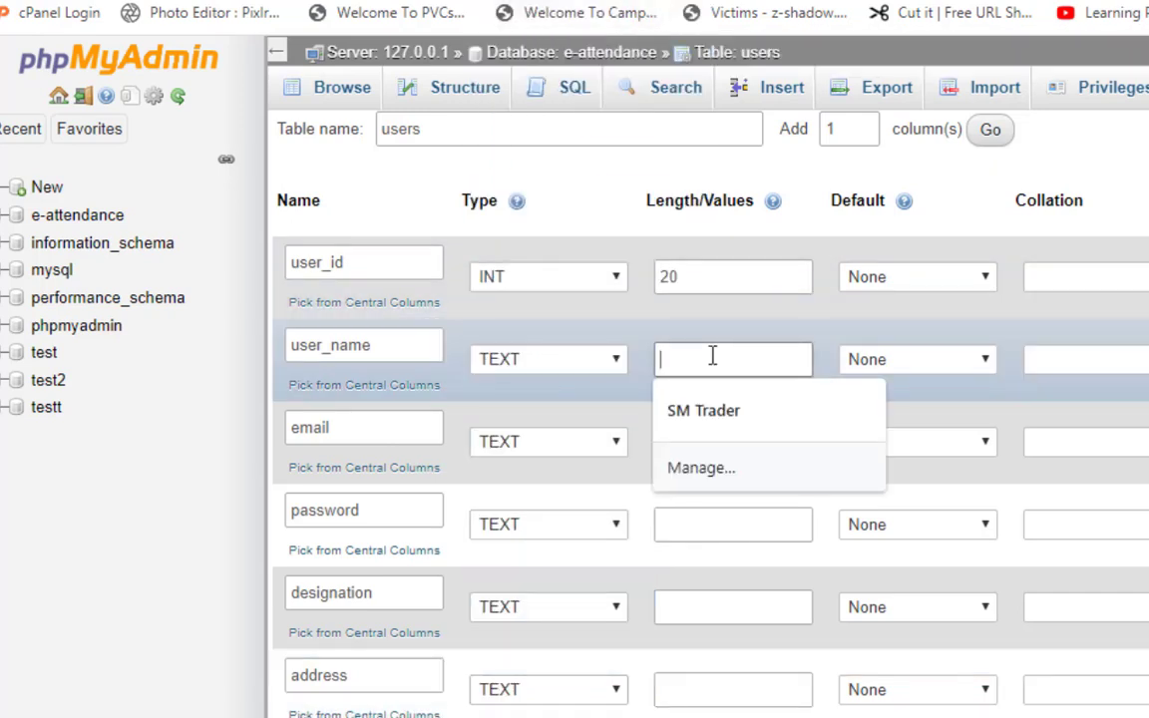
pyautogui.write('100')
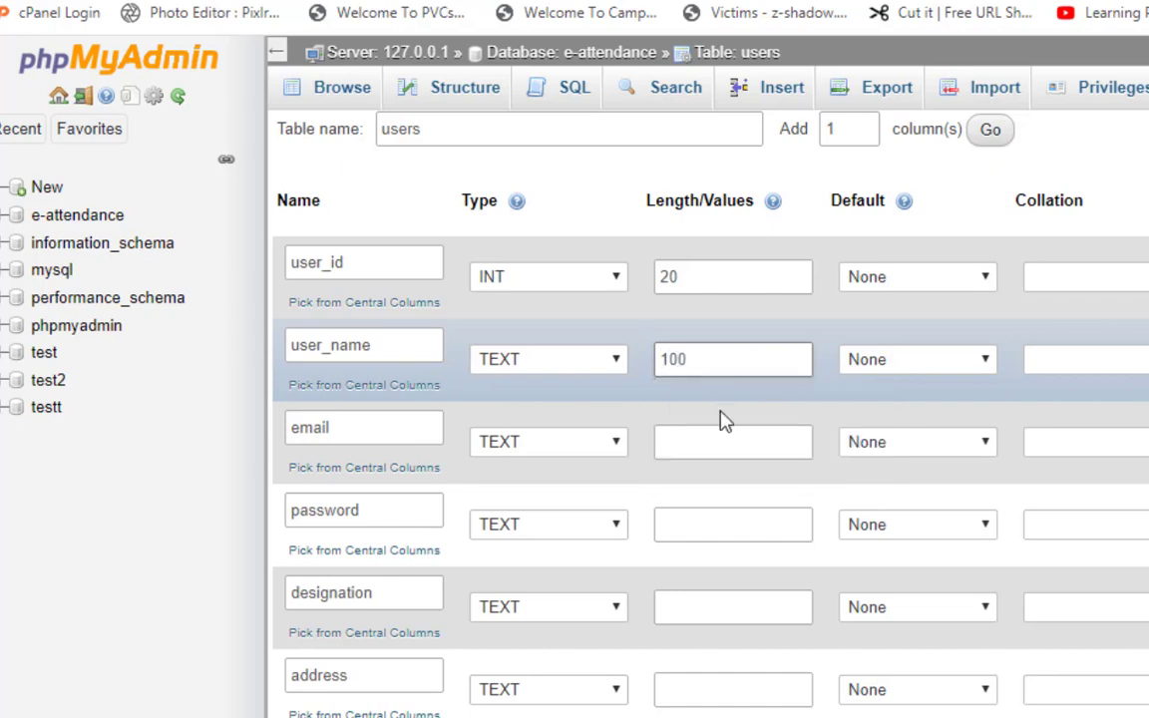
pyautogui.click(680, 446)
pyautogui.write('100')
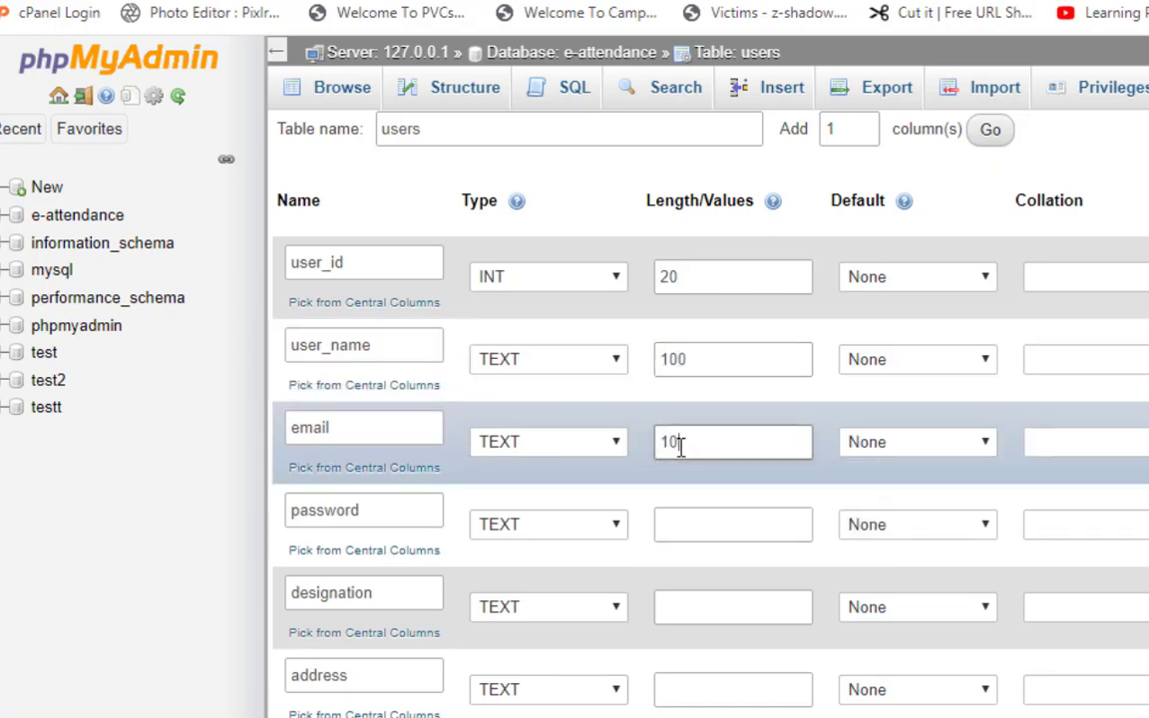
pyautogui.click(701, 519)
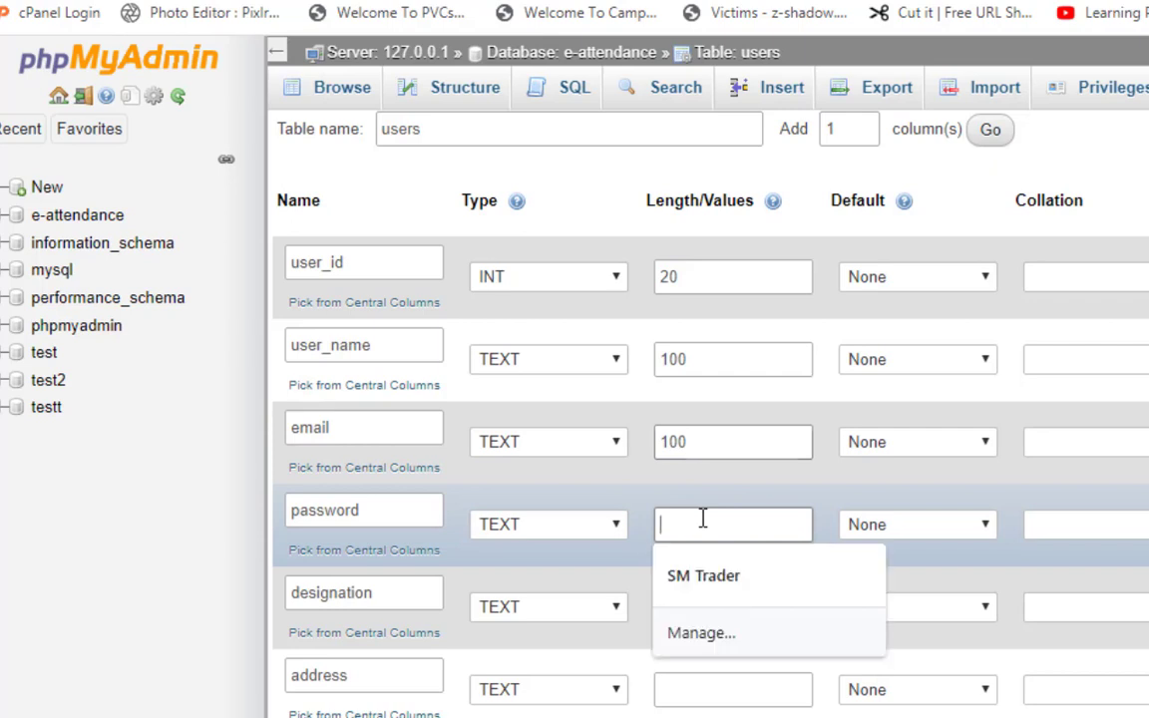
pyautogui.write('100')
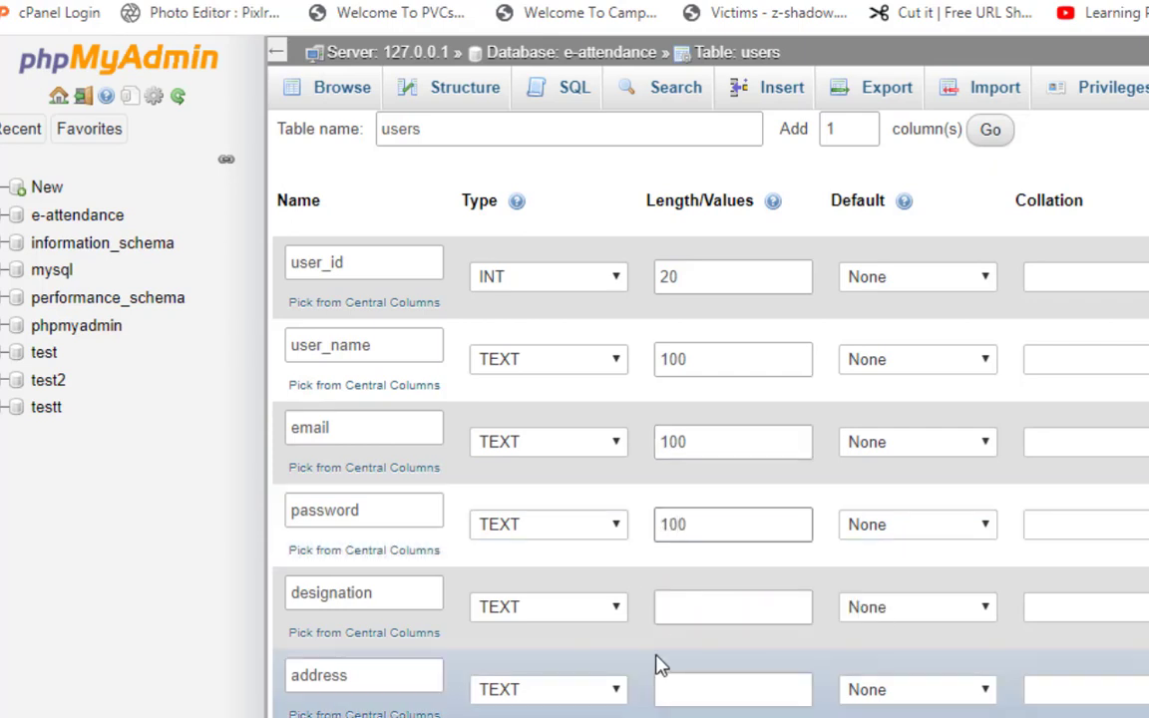
pyautogui.click(664, 610)
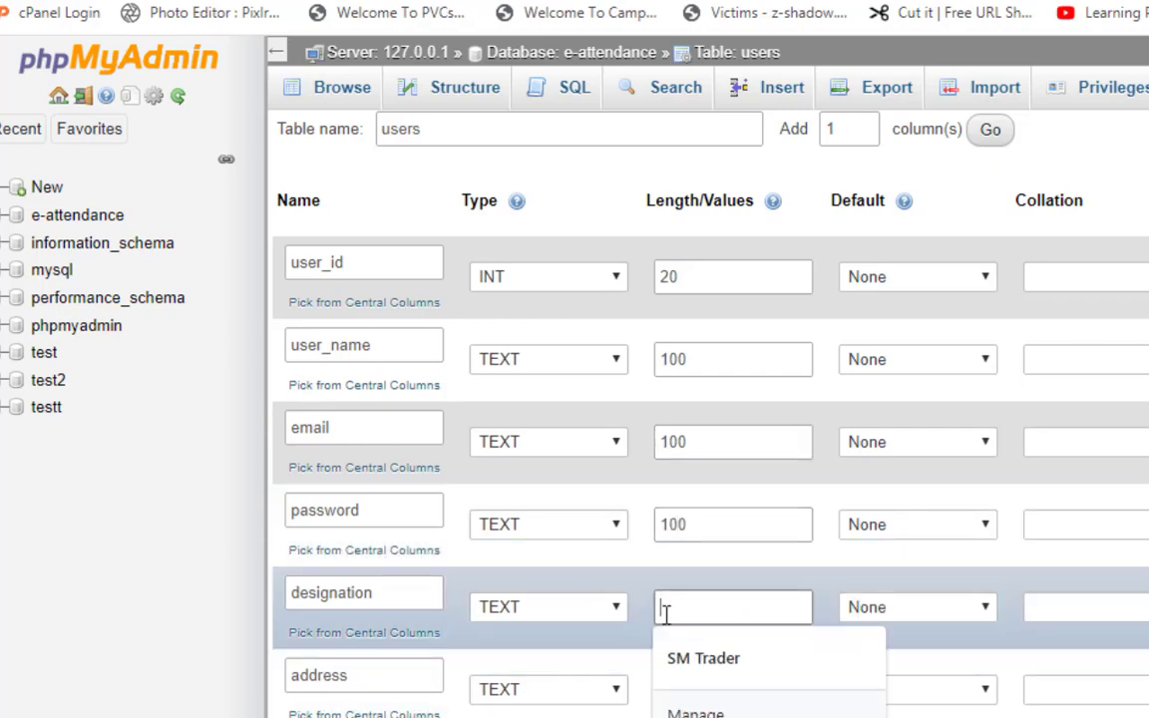
pyautogui.write('100')
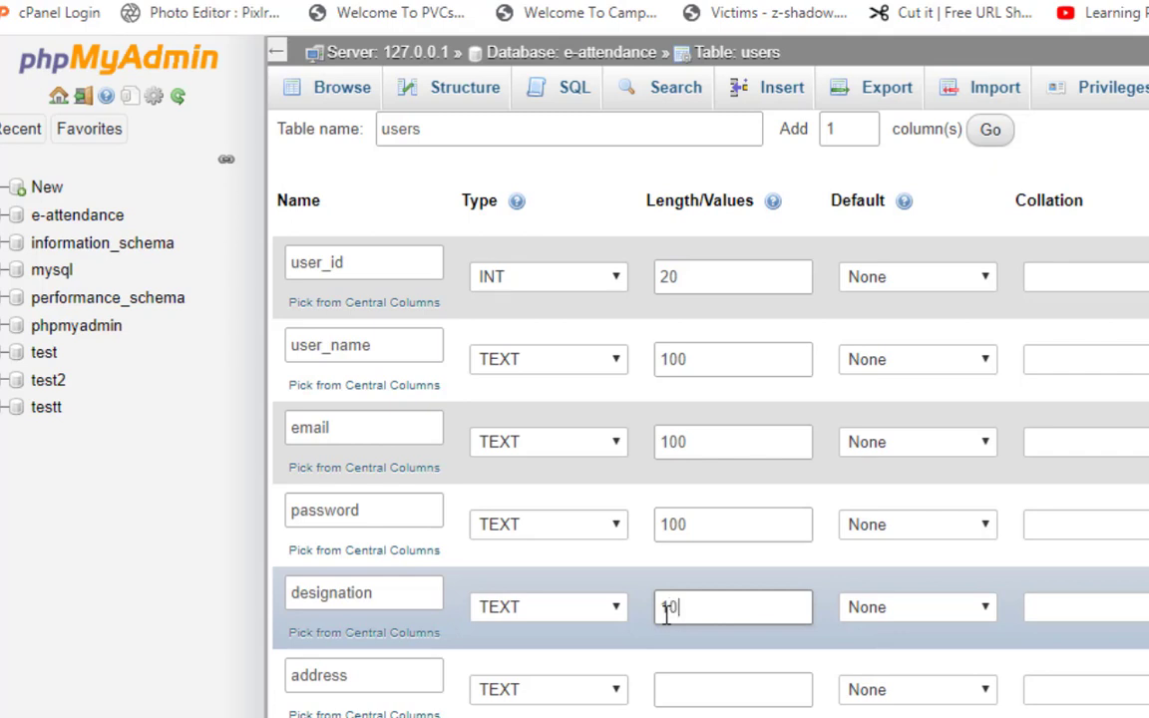
pyautogui.click(688, 698)
pyautogui.write('200')
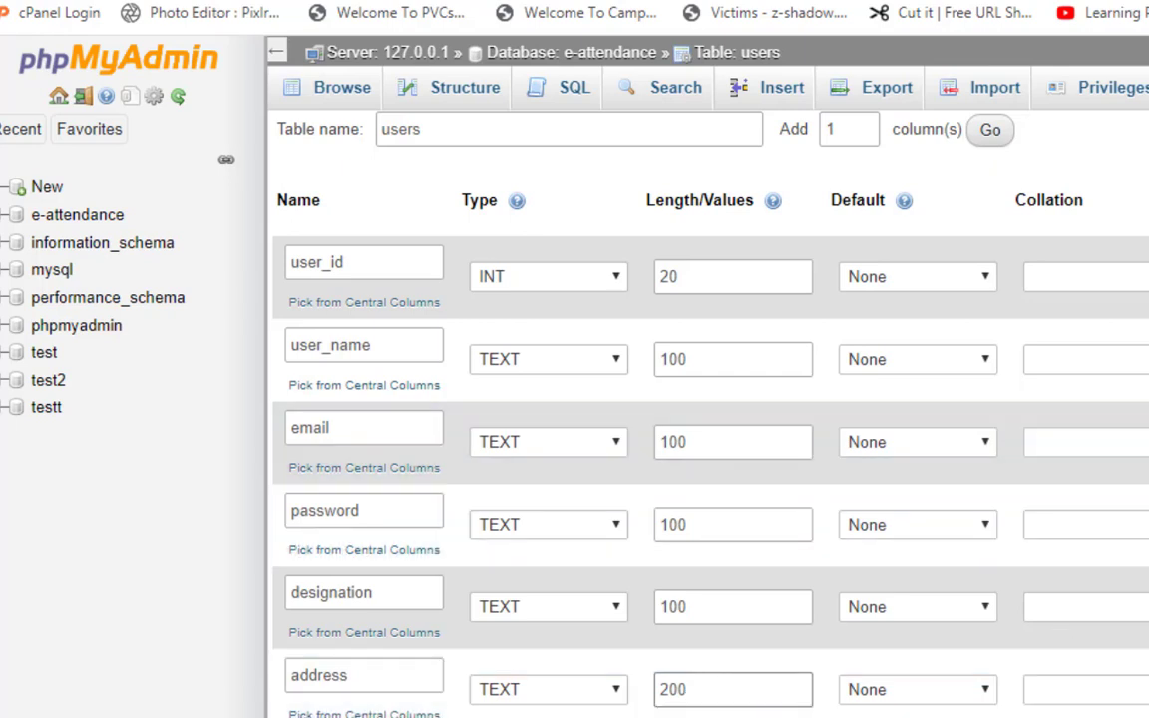
pyautogui.scroll(-3, 638, 399)
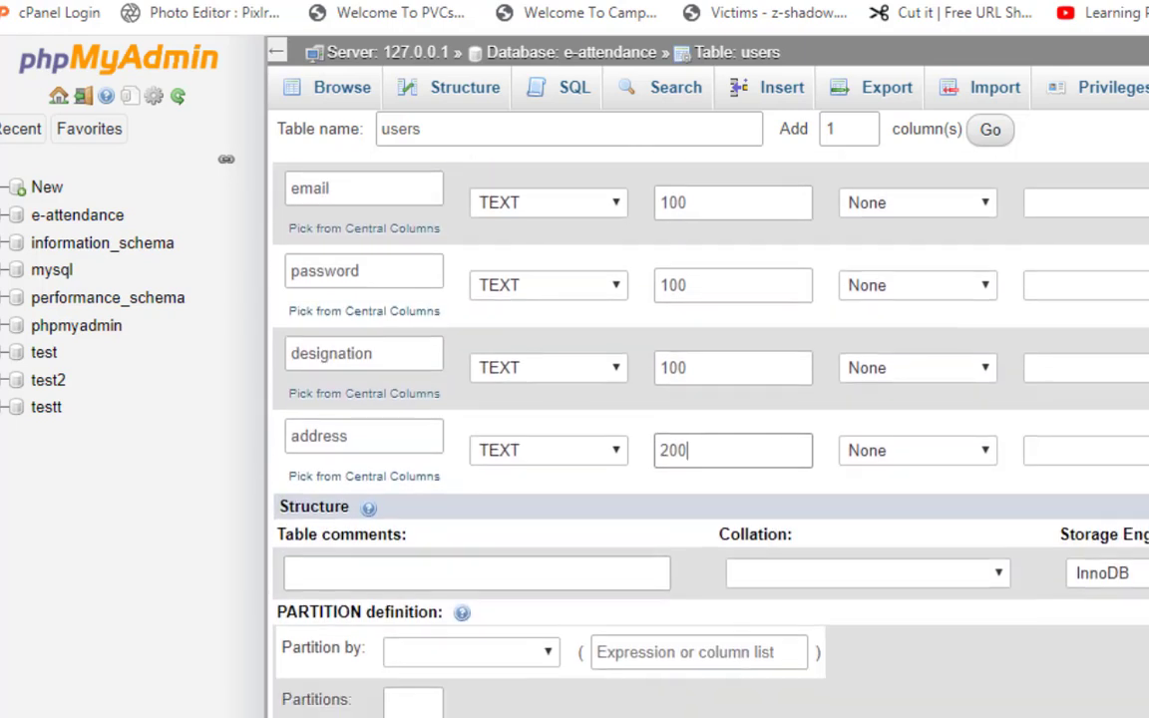
pyautogui.scroll(1, 638, 399)
pyautogui.scroll(-1, 638, 399)
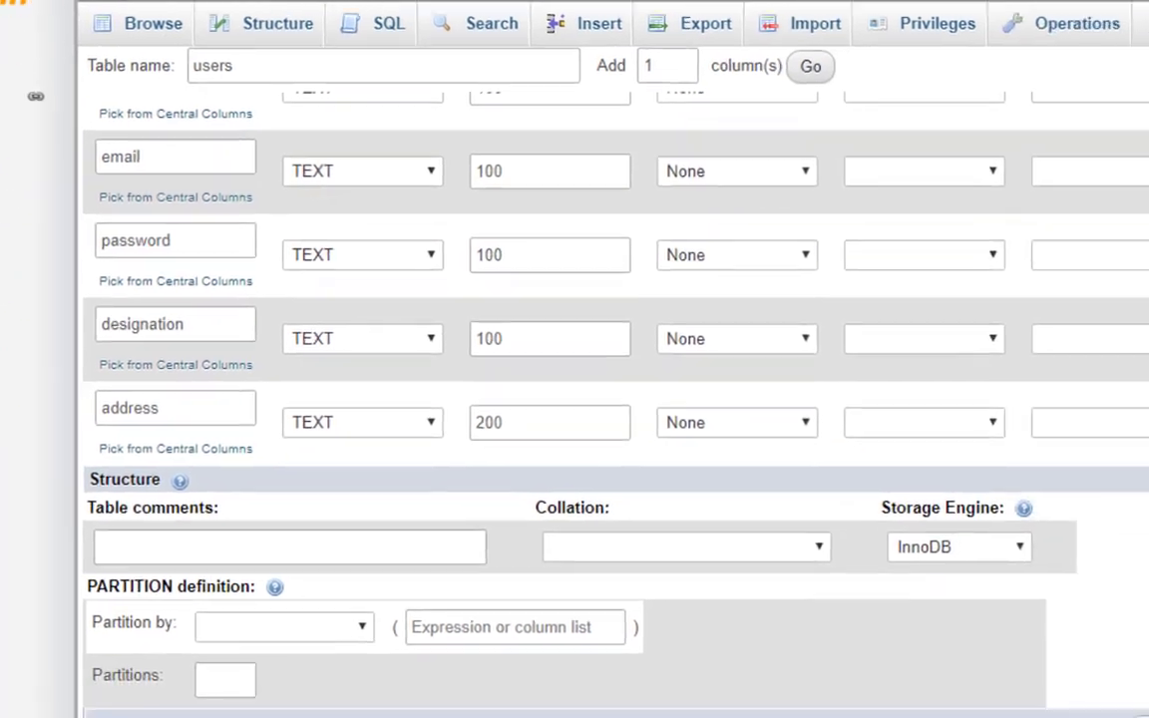
pyautogui.click(923, 623)
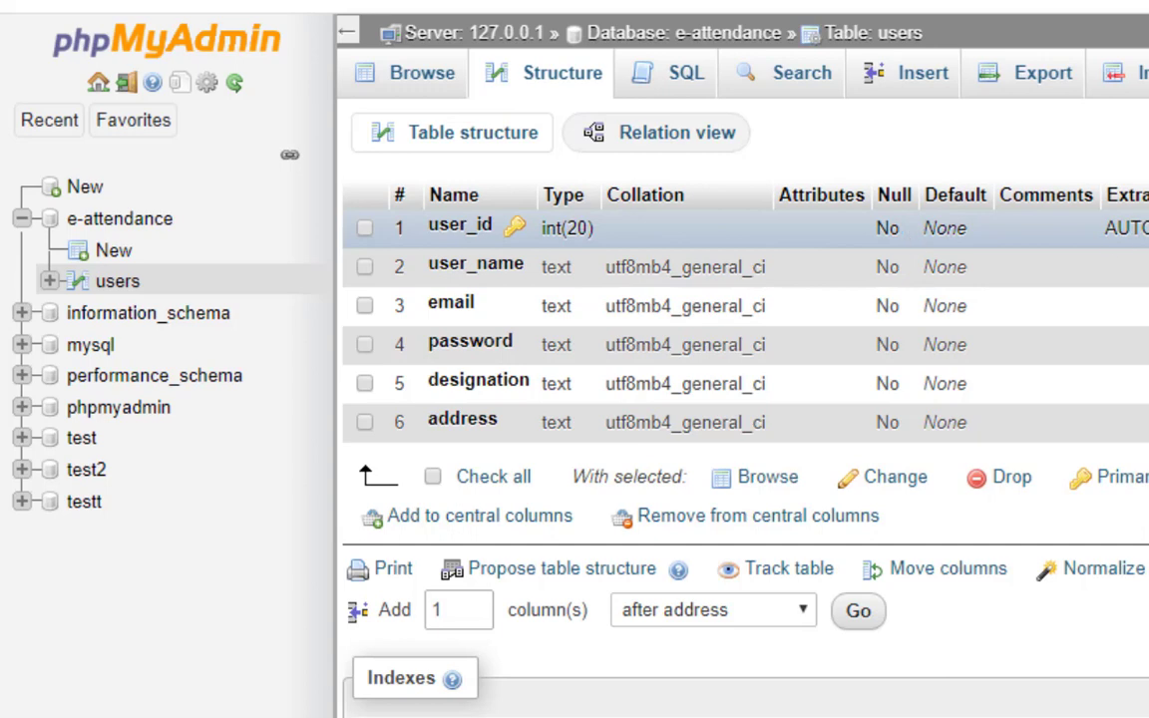
# Highlight user_id's AUTO_INCREMENT setting in the users table structure.
pyautogui.moveTo(1114, 228); pyautogui.dragTo(1147, 229)
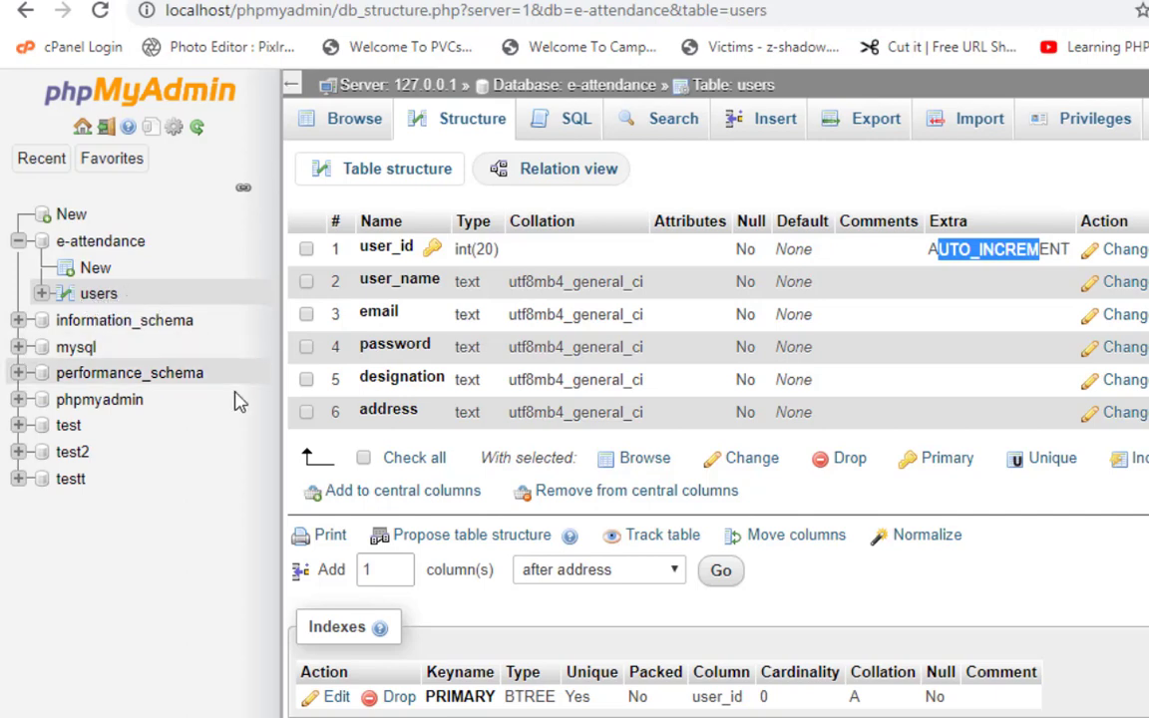
# On the users Insert form, enter the new user's full name and e-mail address.
pyautogui.click(777, 132)
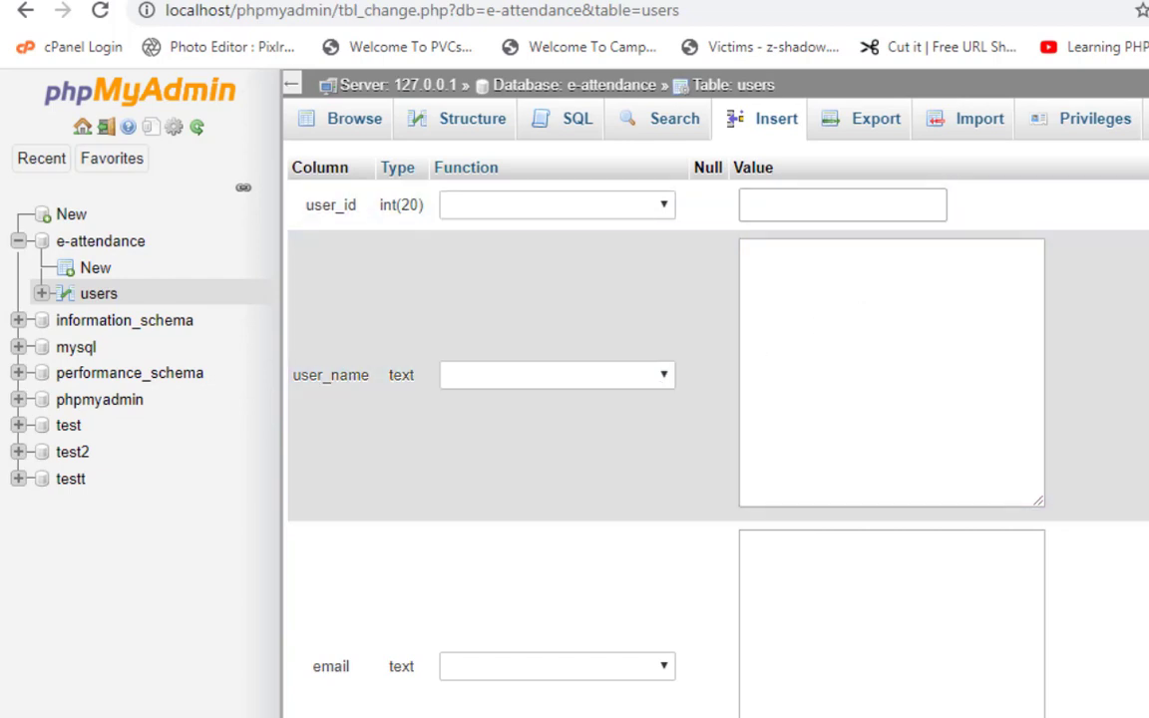
pyautogui.click(871, 209)
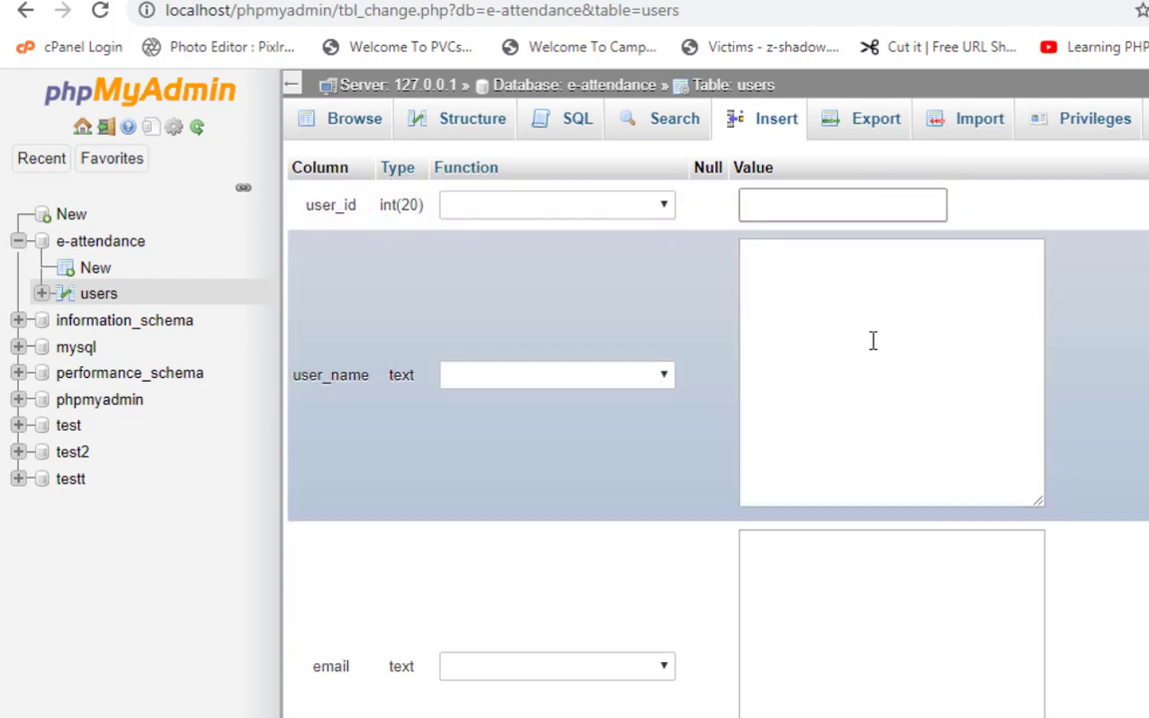
pyautogui.click(870, 347)
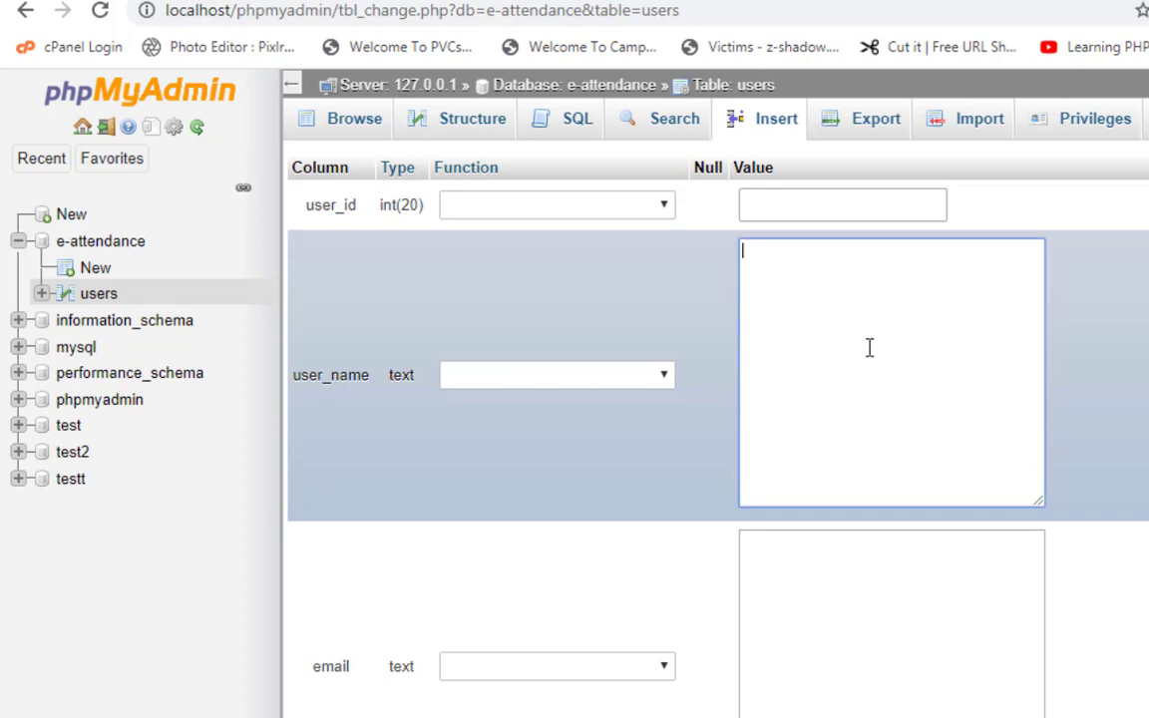
pyautogui.click(858, 594)
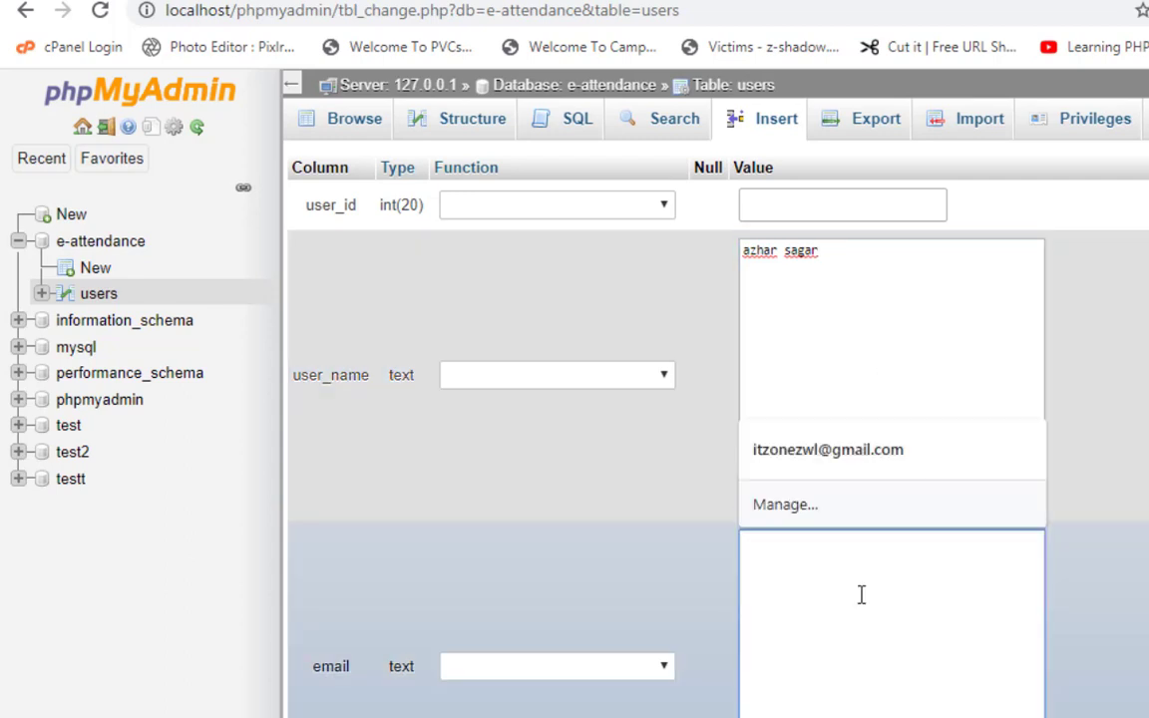
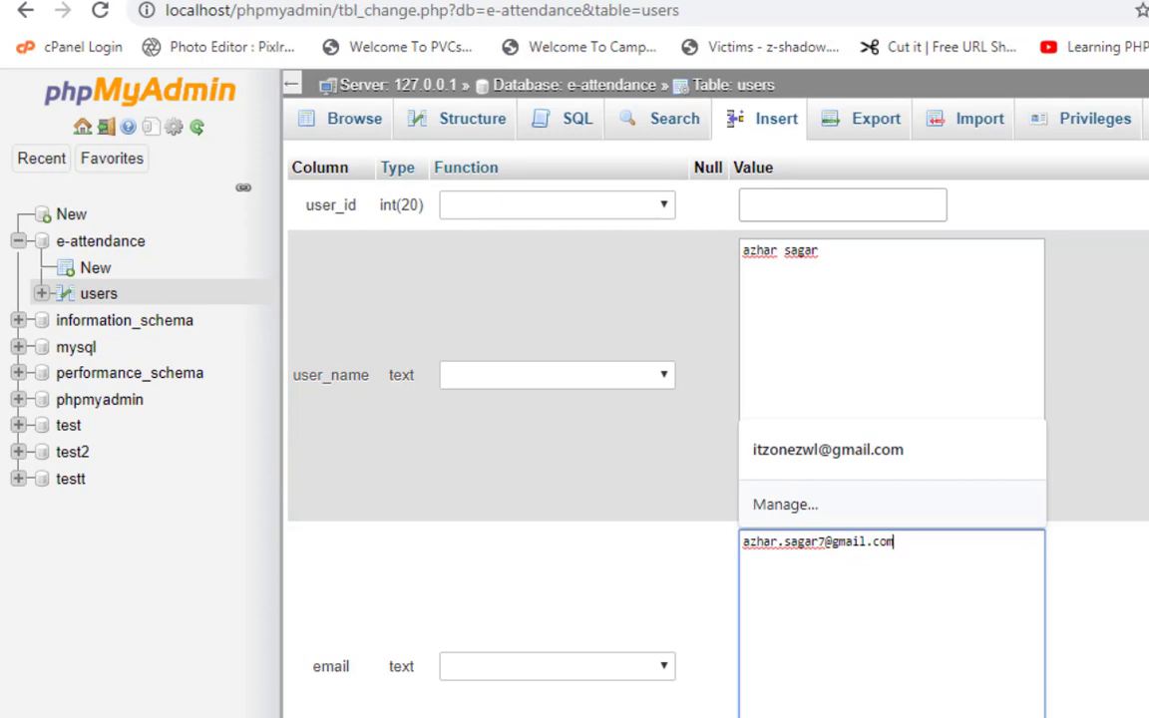
pyautogui.scroll(-3, 658, 419)
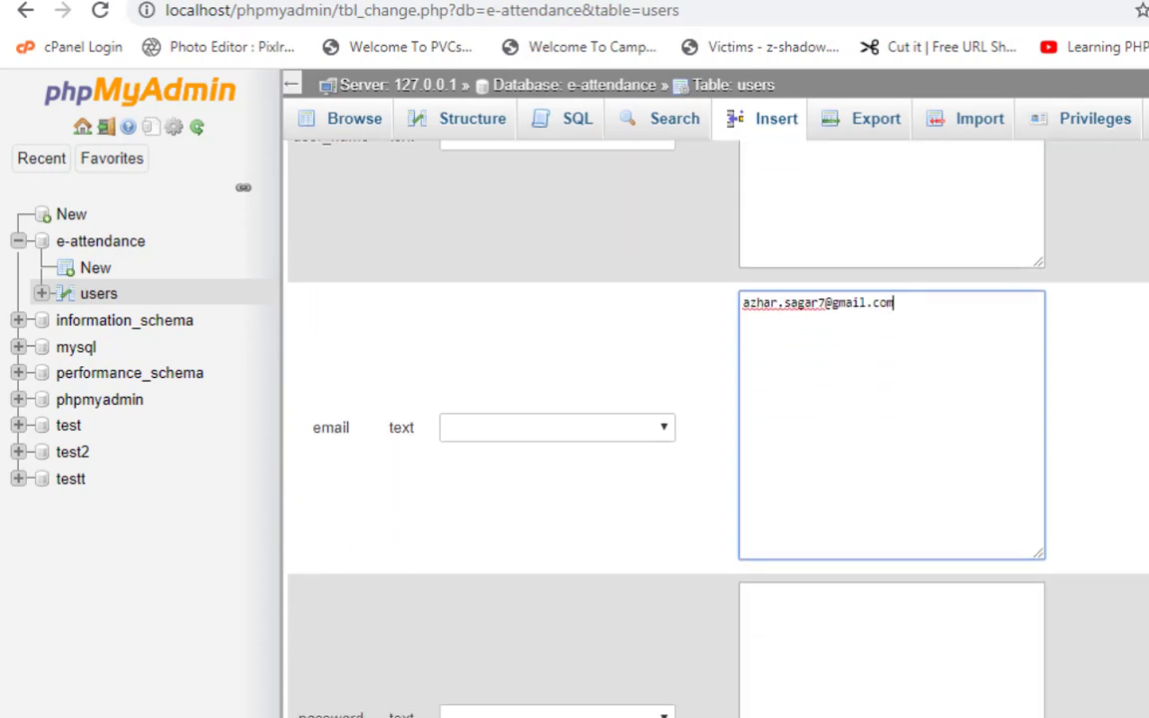
pyautogui.scroll(-3, 1095, 320)
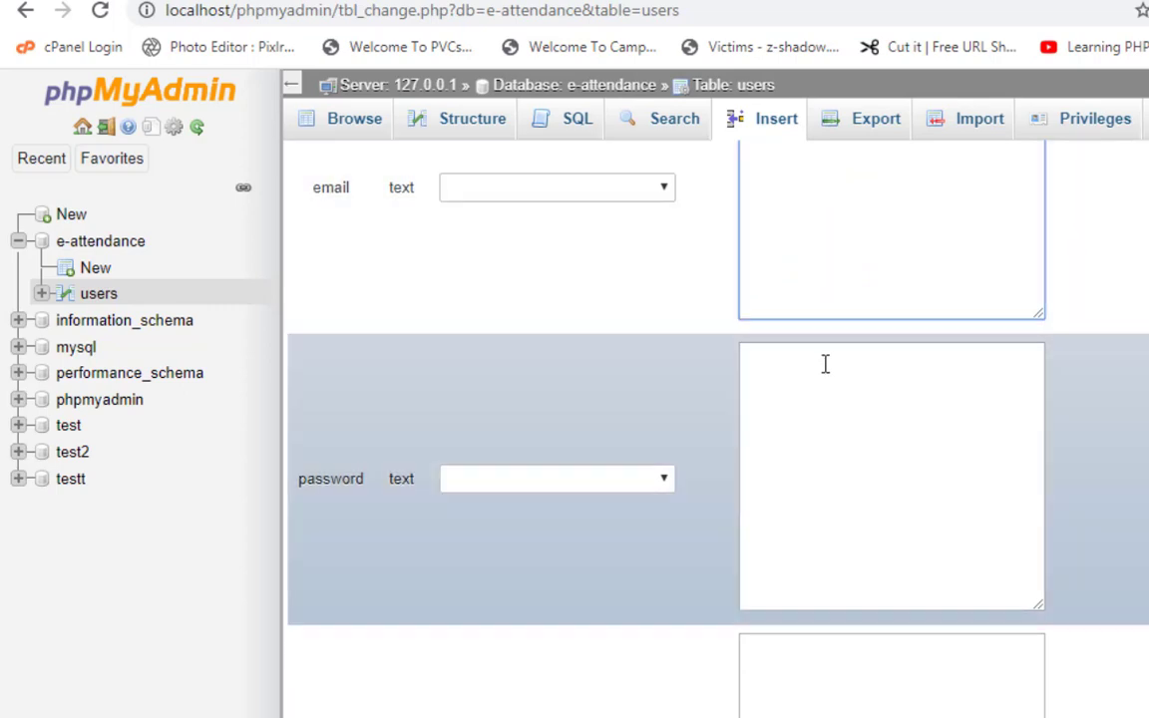
# Fill in the user's password, designation fm and postal address.
pyautogui.click(824, 364)
pyautogui.write('123')
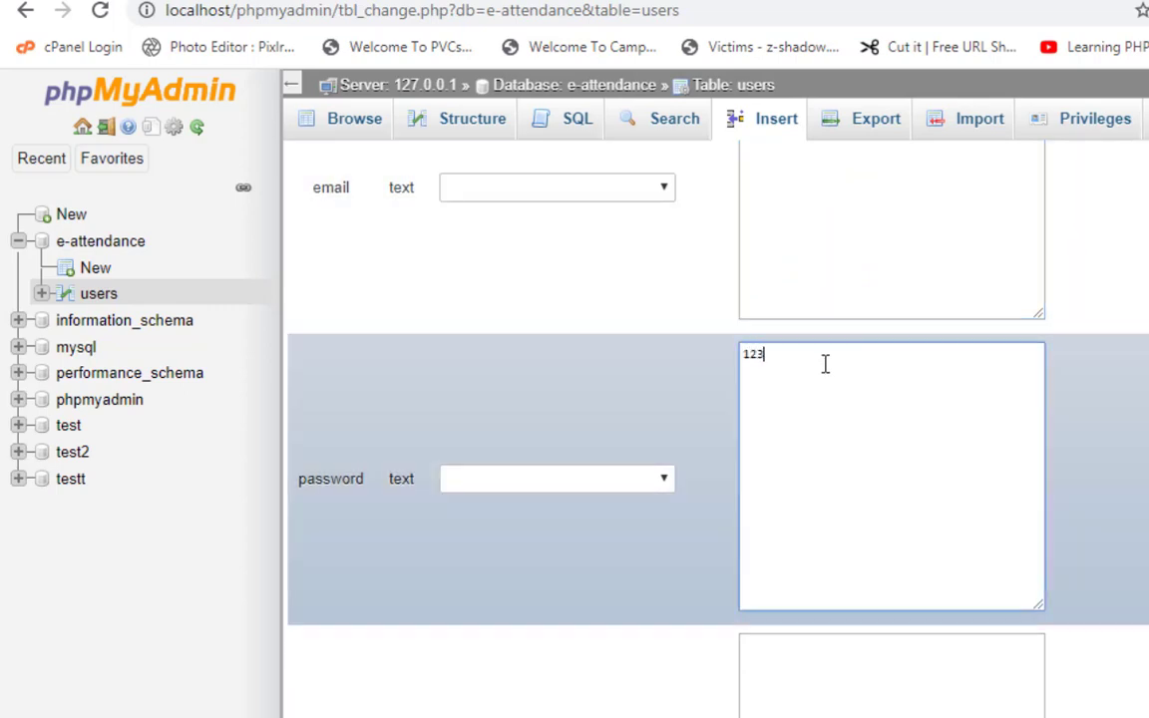
pyautogui.write('45')
pyautogui.click(815, 677)
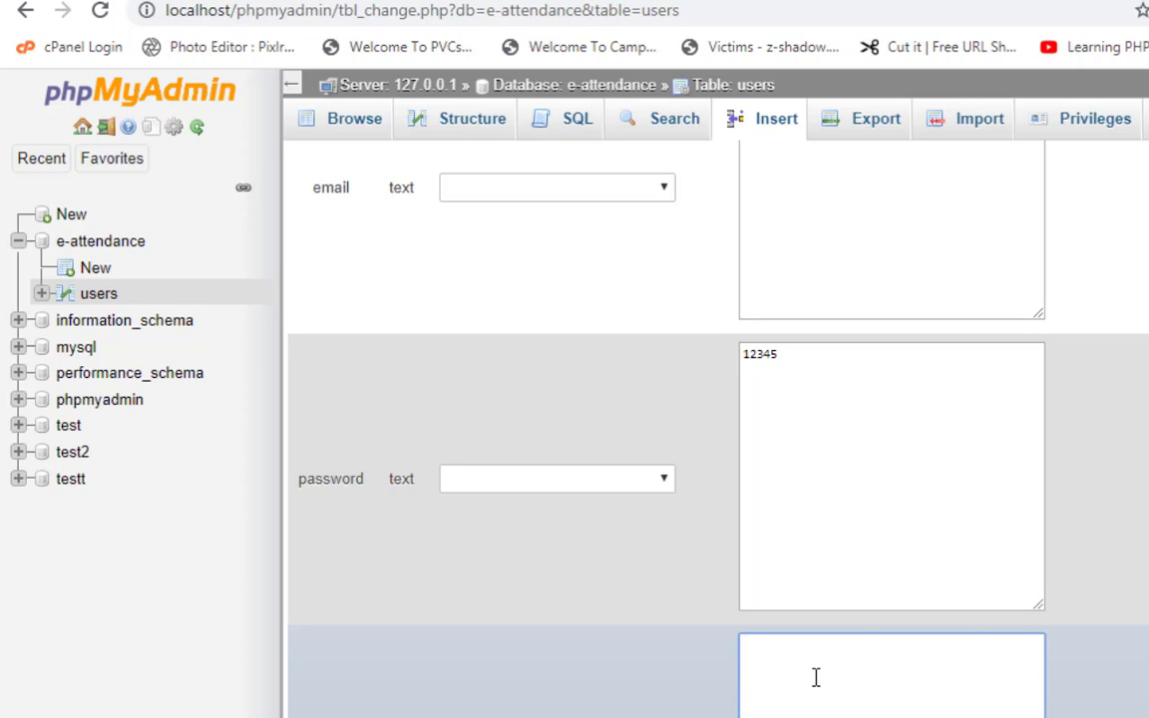
pyautogui.write('fa')
pyautogui.press('BackSpace')
pyautogui.scroll(-6, 718, 428)
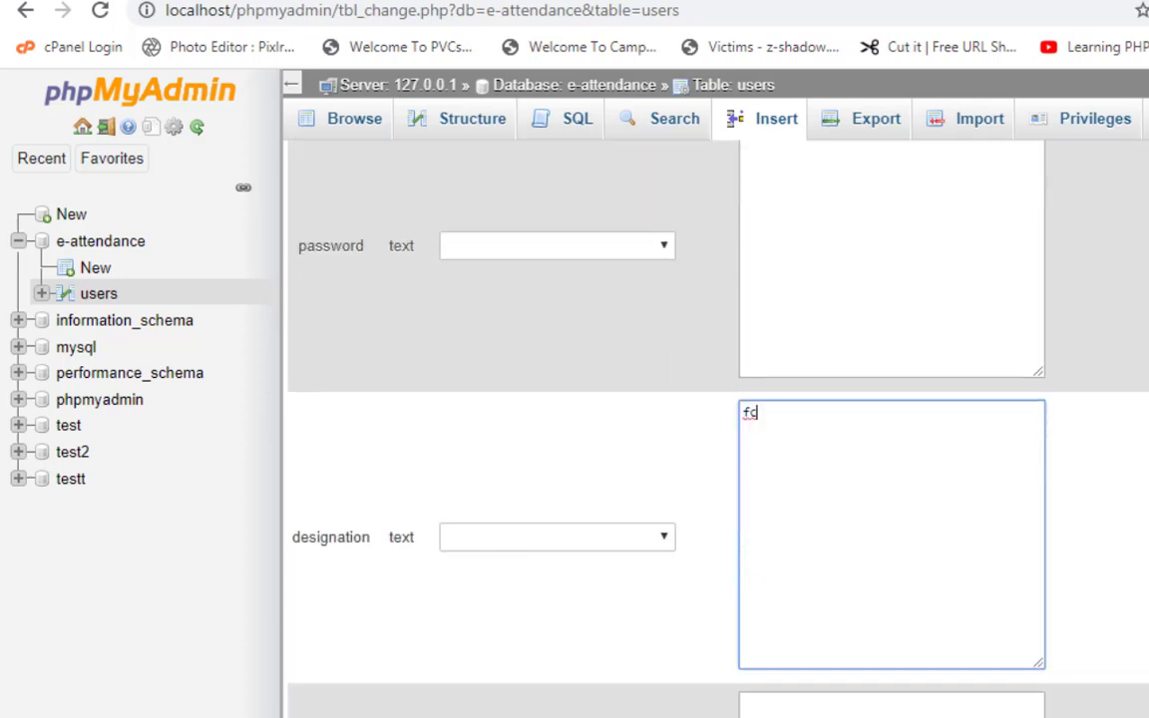
pyautogui.scroll(3, 718, 428)
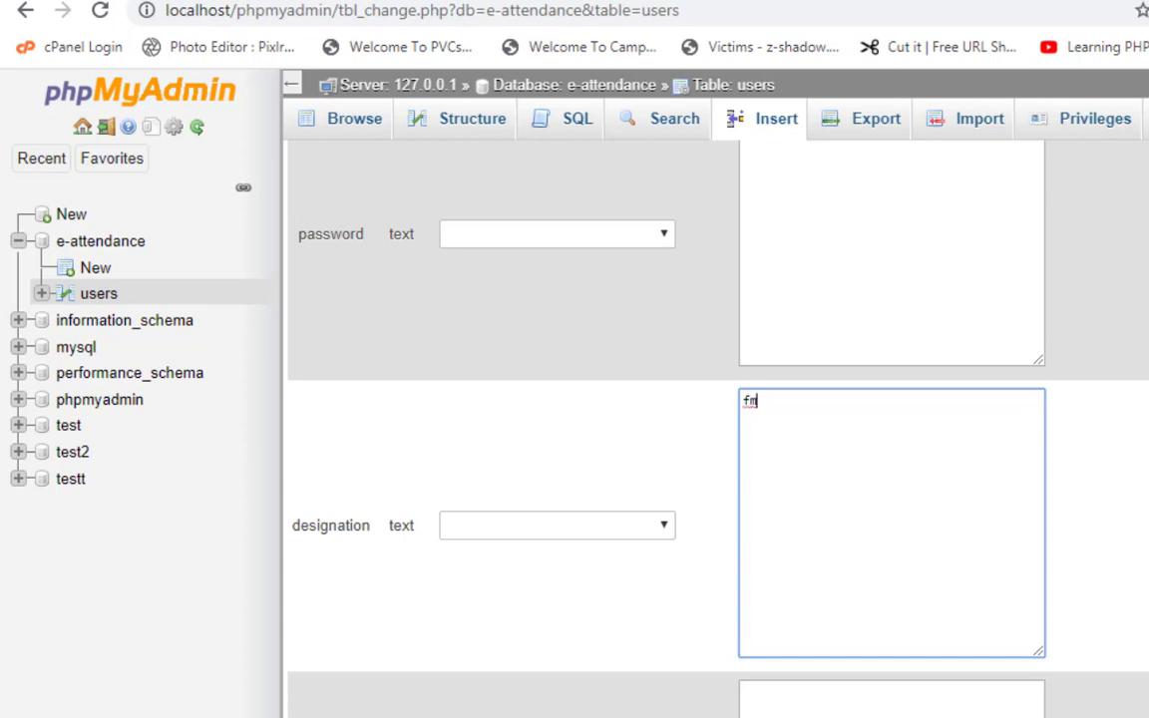
pyautogui.scroll(-4, 1127, 374)
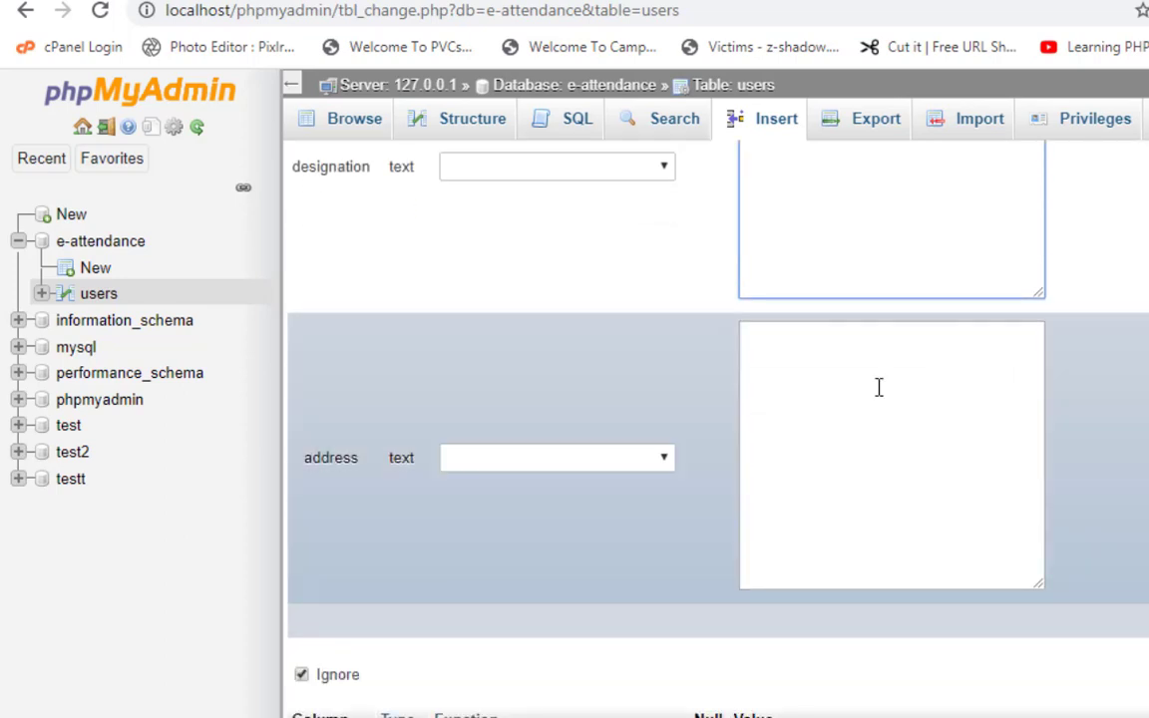
pyautogui.click(878, 386)
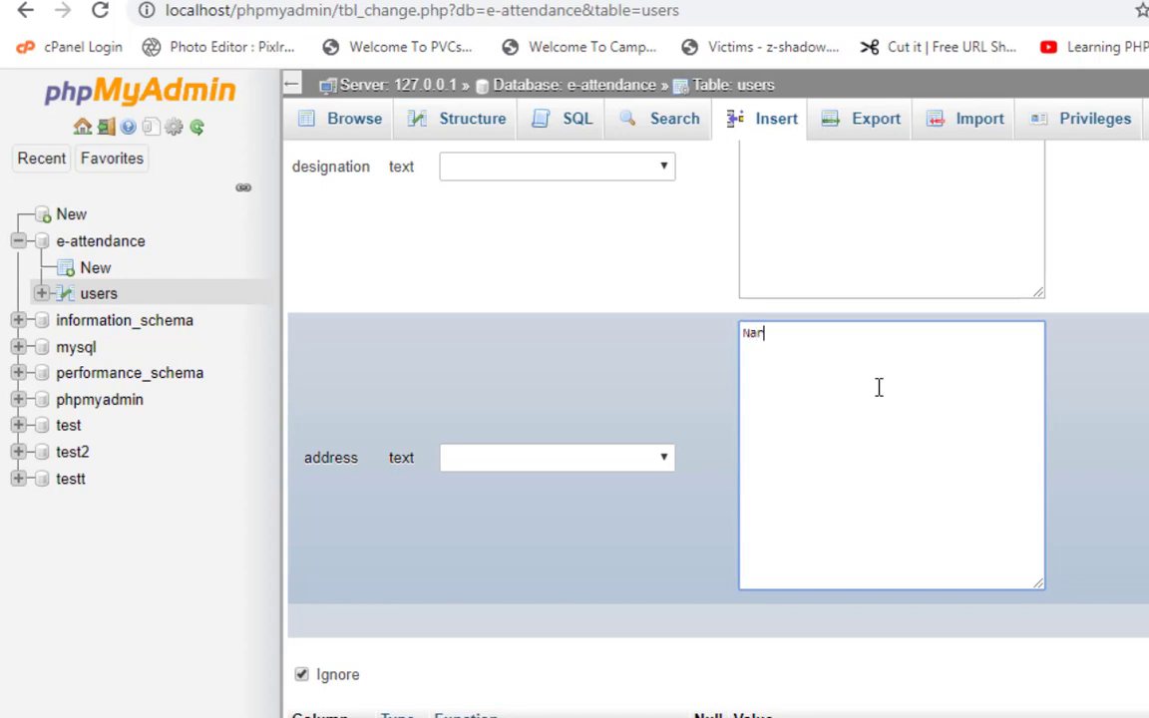
pyautogui.write('Narowal Punjab Pakistan')
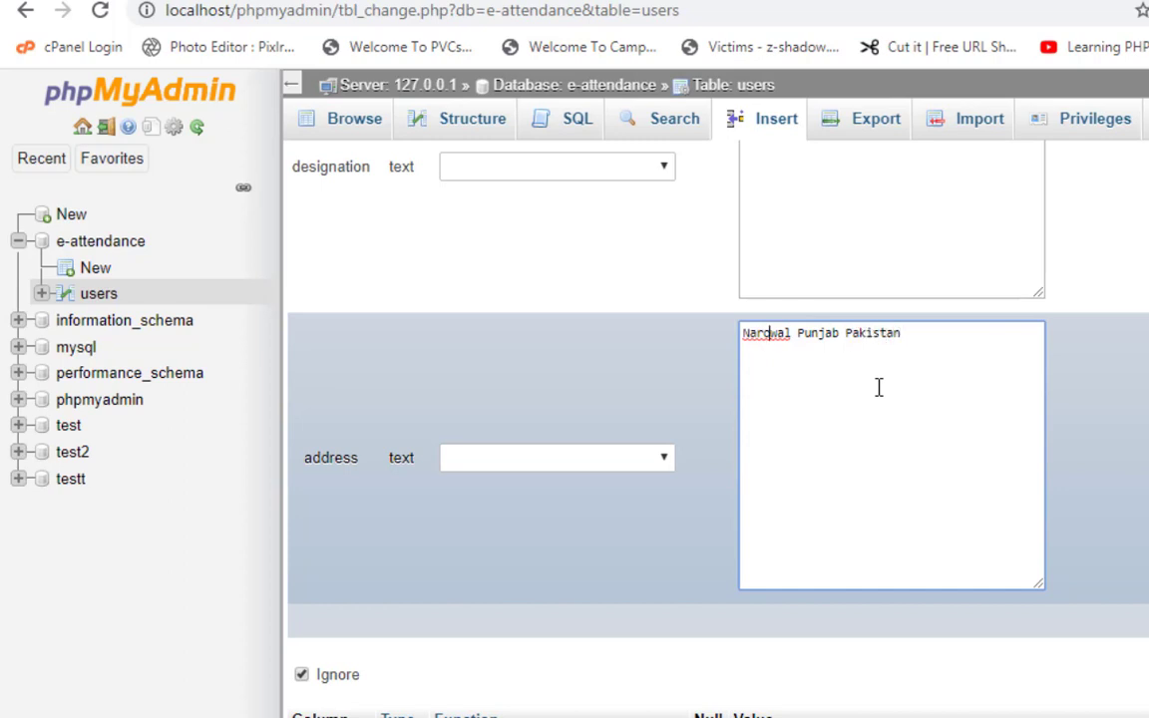
pyautogui.write('Zafarwal')
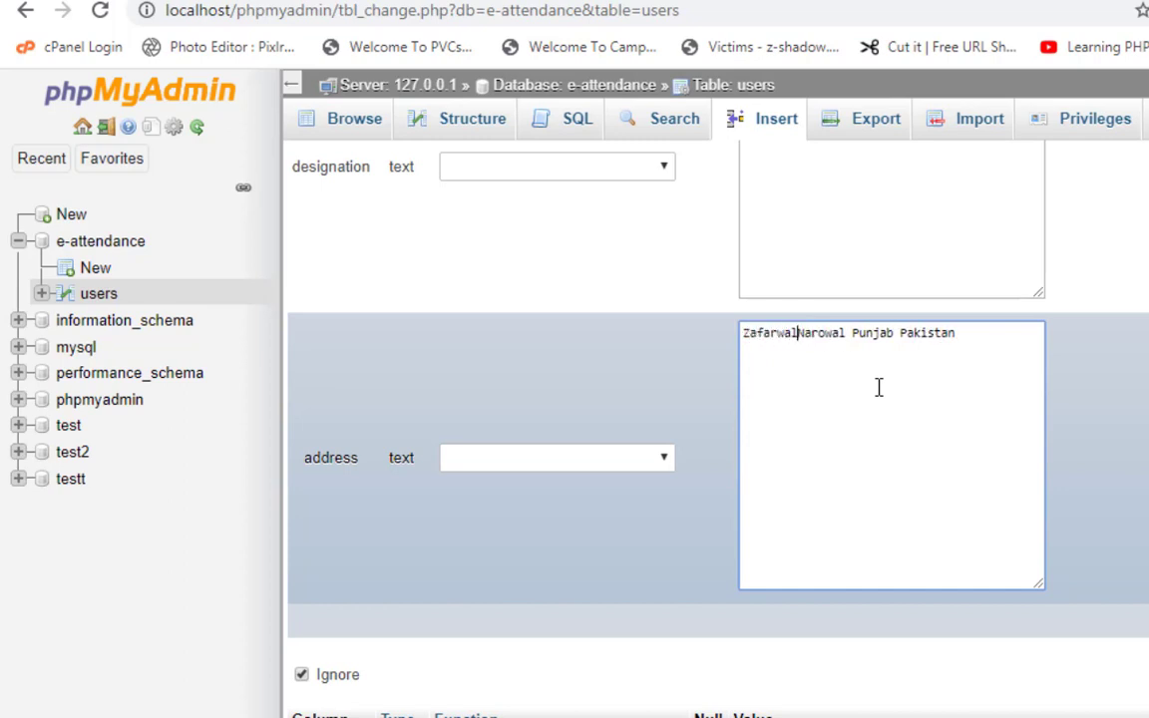
pyautogui.write(',')
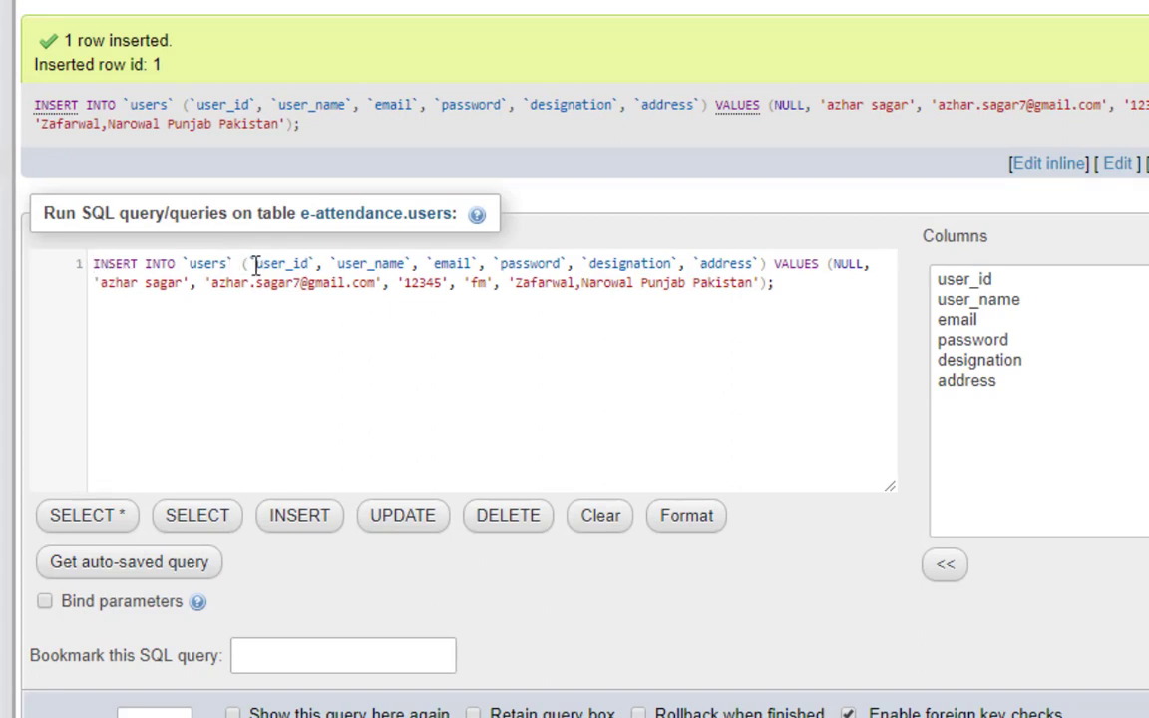
# Review the executed INSERT query, then browse the users table's rows.
pyautogui.moveTo(249, 264); pyautogui.dragTo(784, 287)
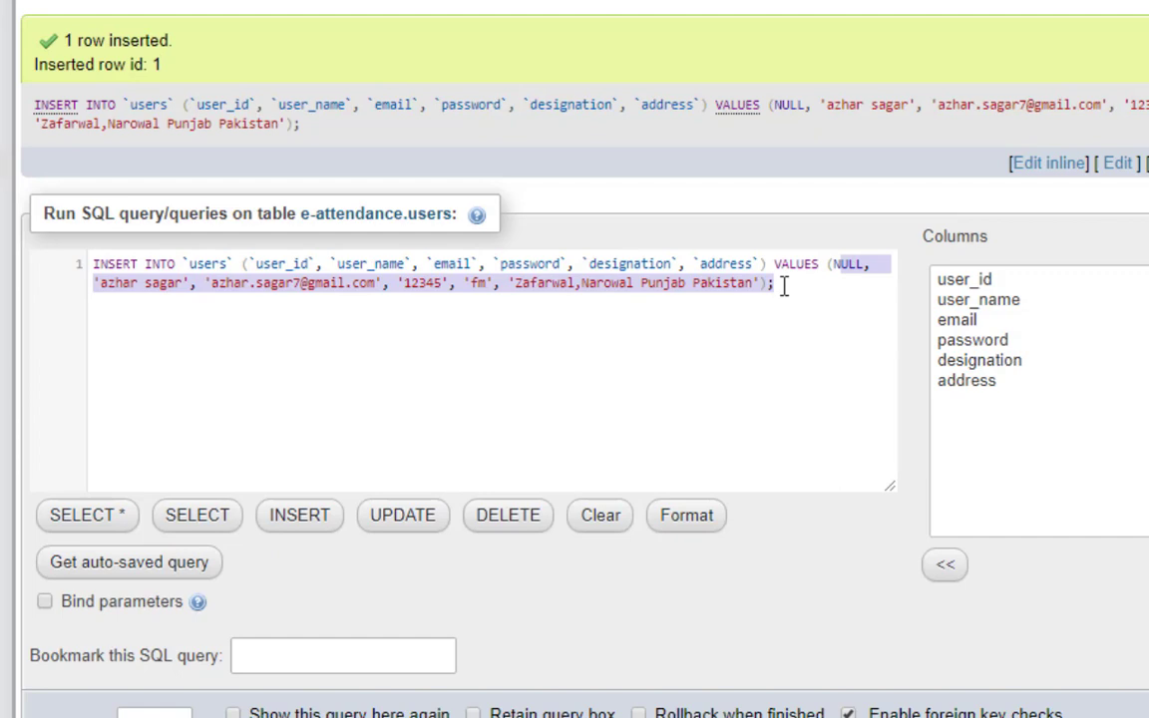
pyautogui.click(784, 286)
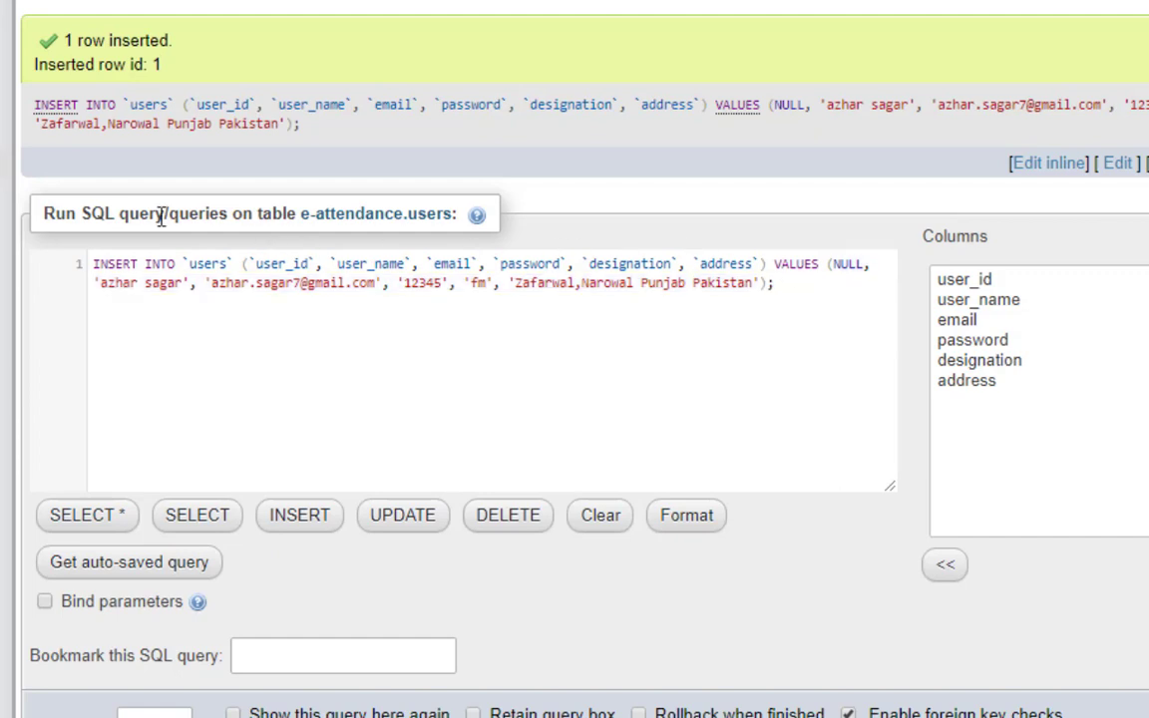
pyautogui.click(378, 213)
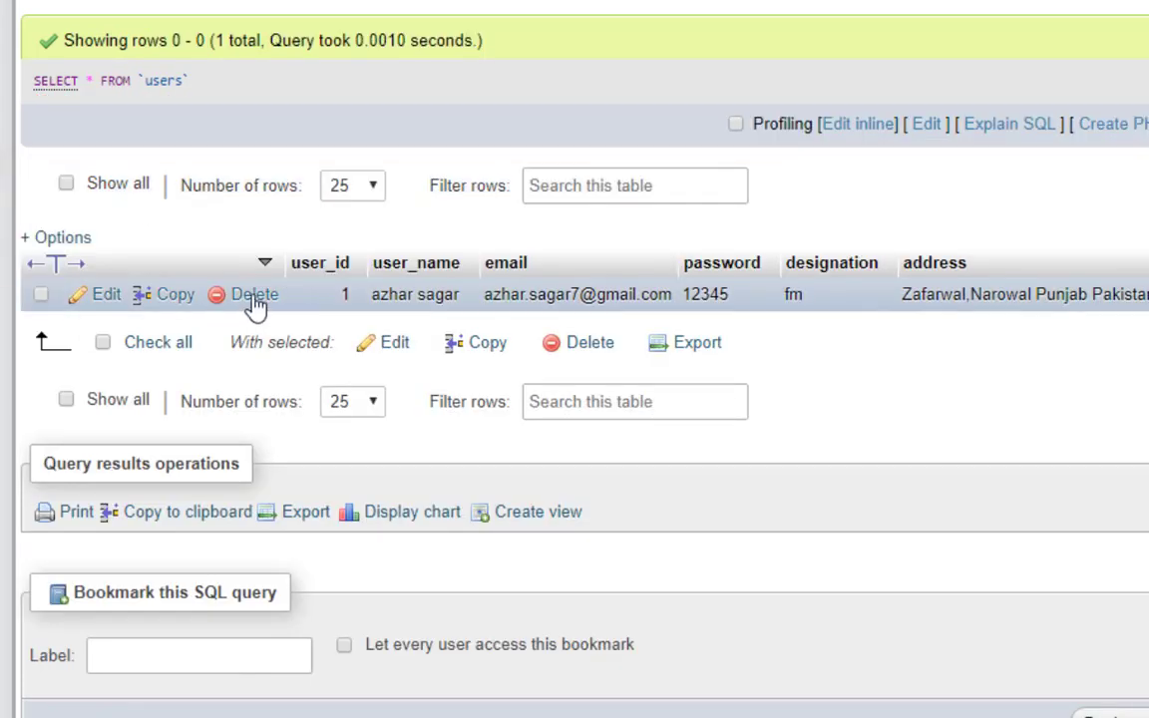
pyautogui.doubleClick(345, 294)
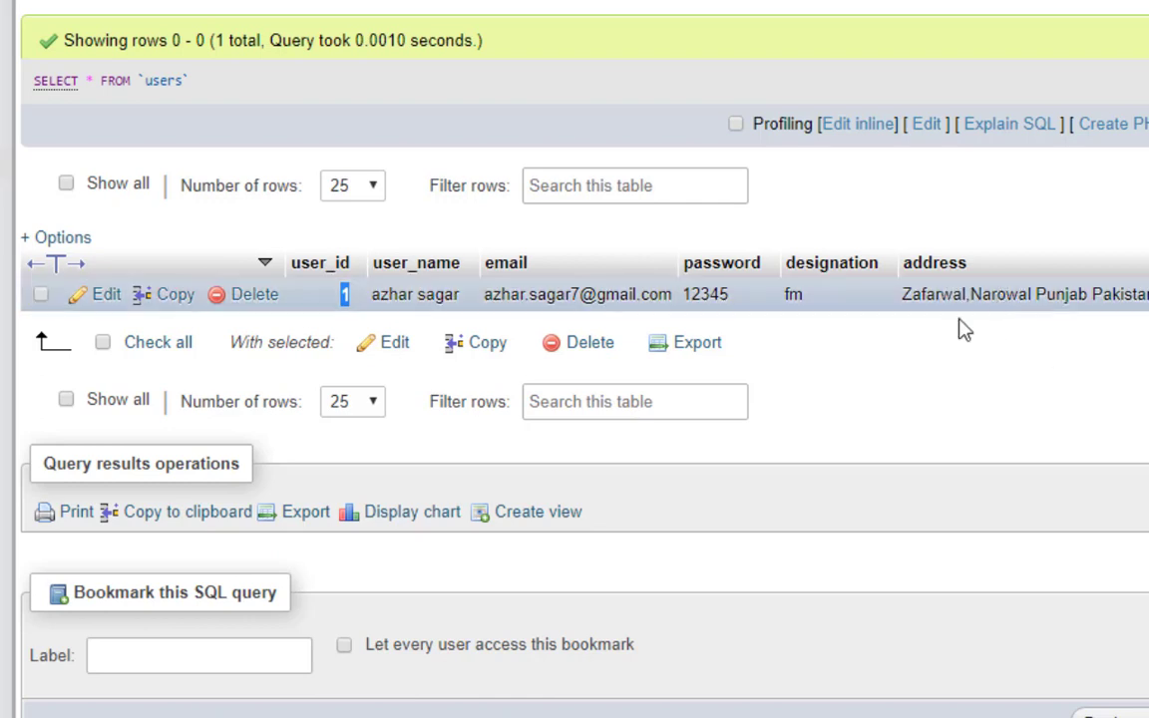
pyautogui.scroll(-1, 959, 326)
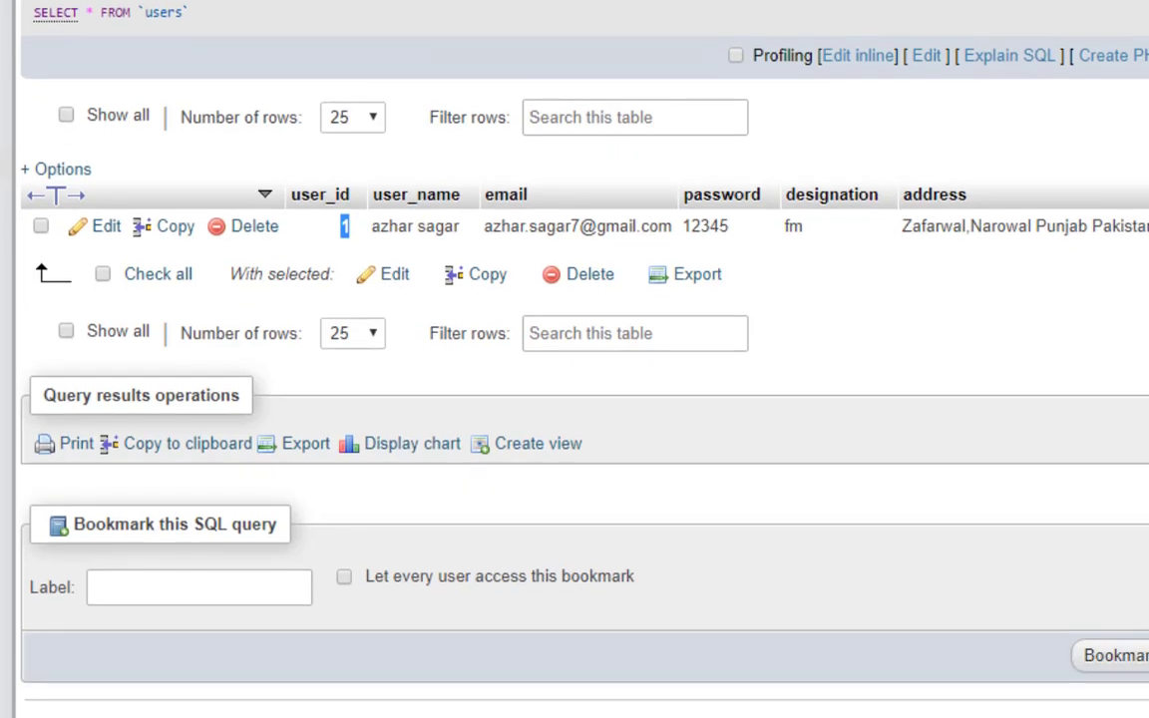
pyautogui.scroll(1, 574, 359)
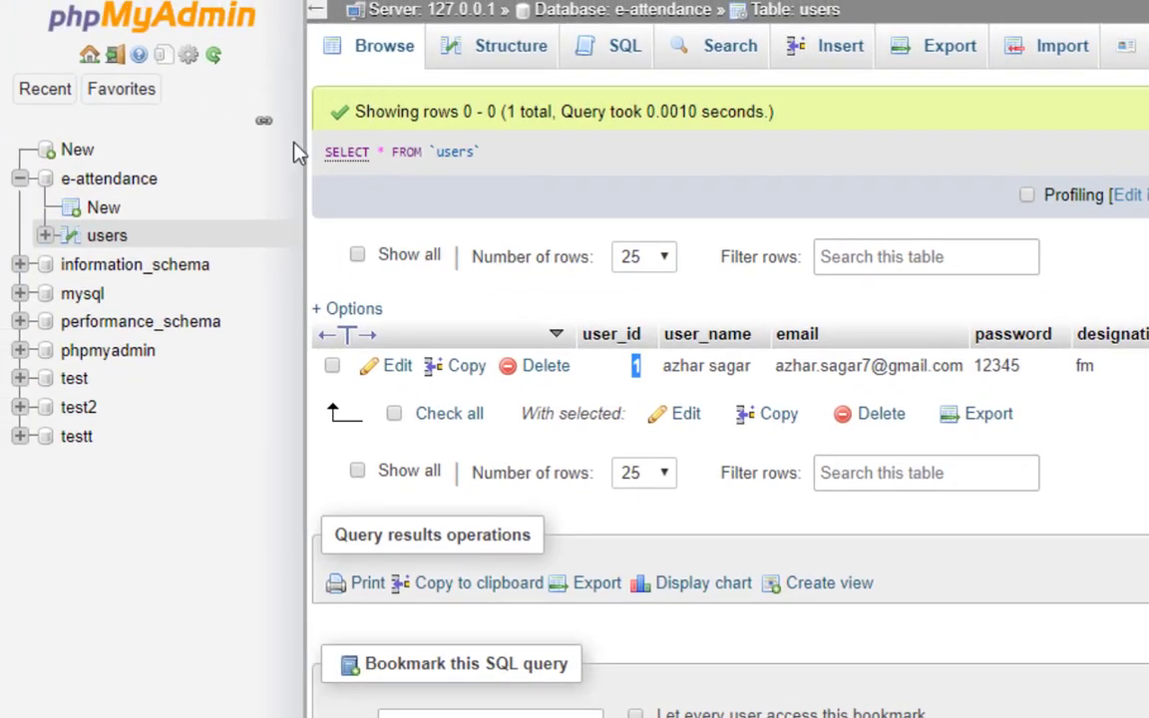
# Start a new table named course with first column course_id and draft two more column names.
pyautogui.click(104, 209)
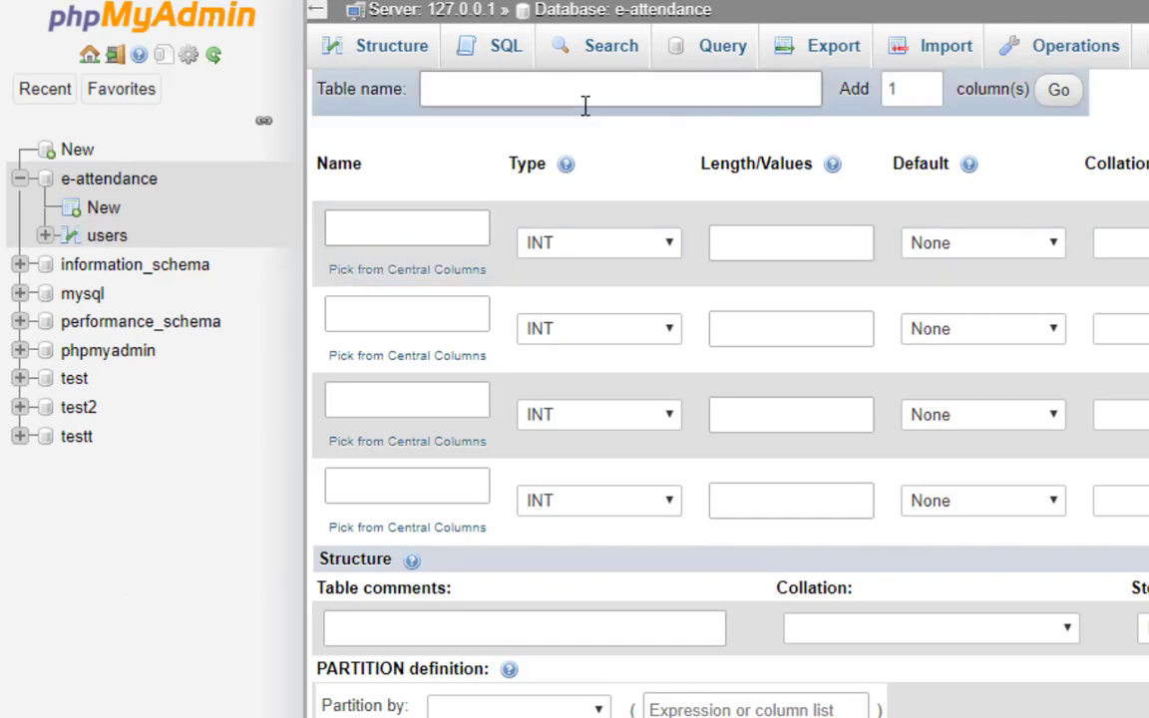
pyautogui.click(538, 95)
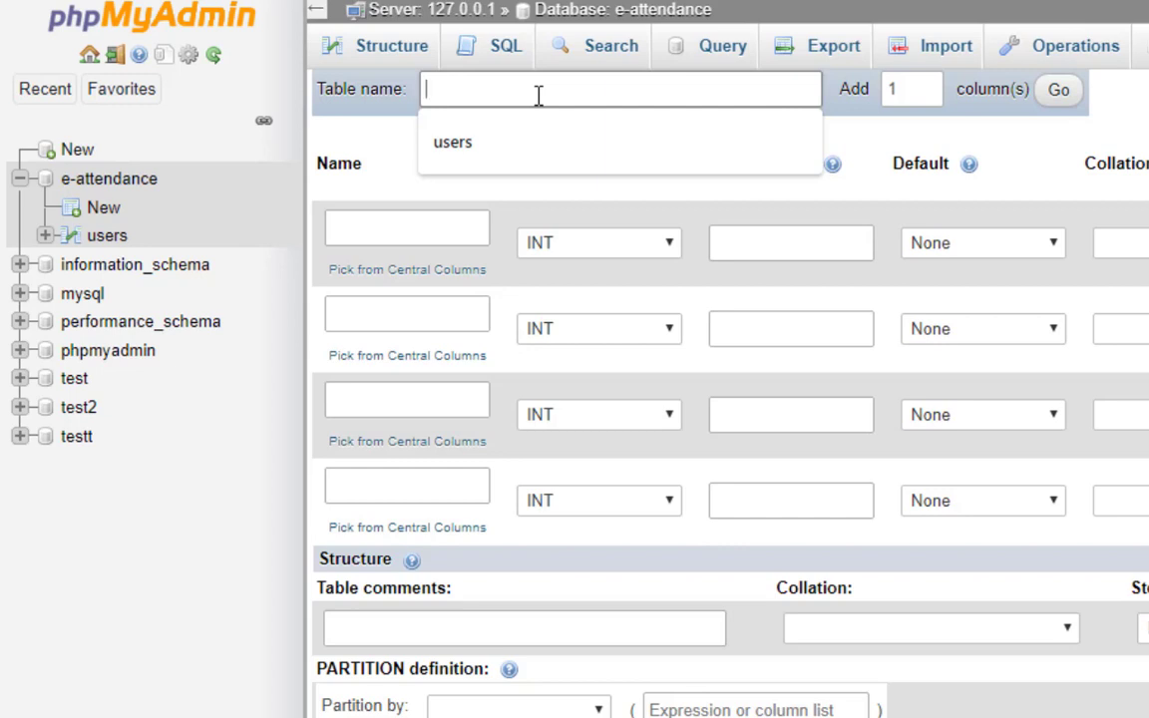
pyautogui.write('course')
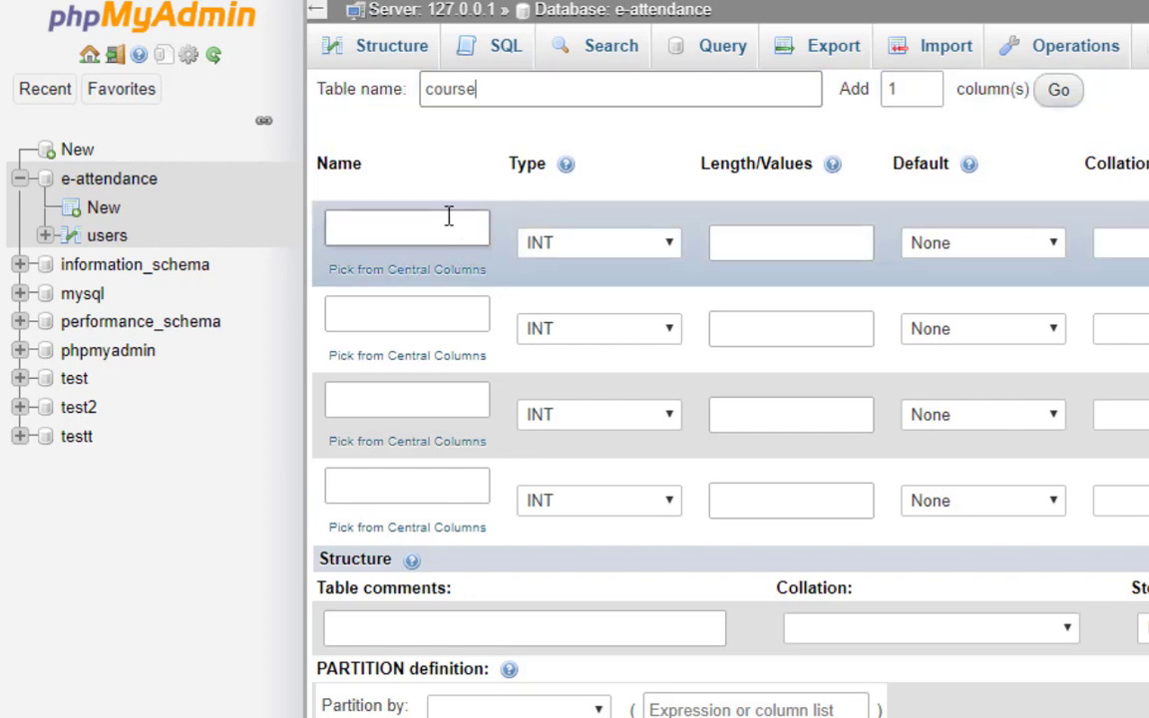
pyautogui.click(448, 216)
pyautogui.write('cou')
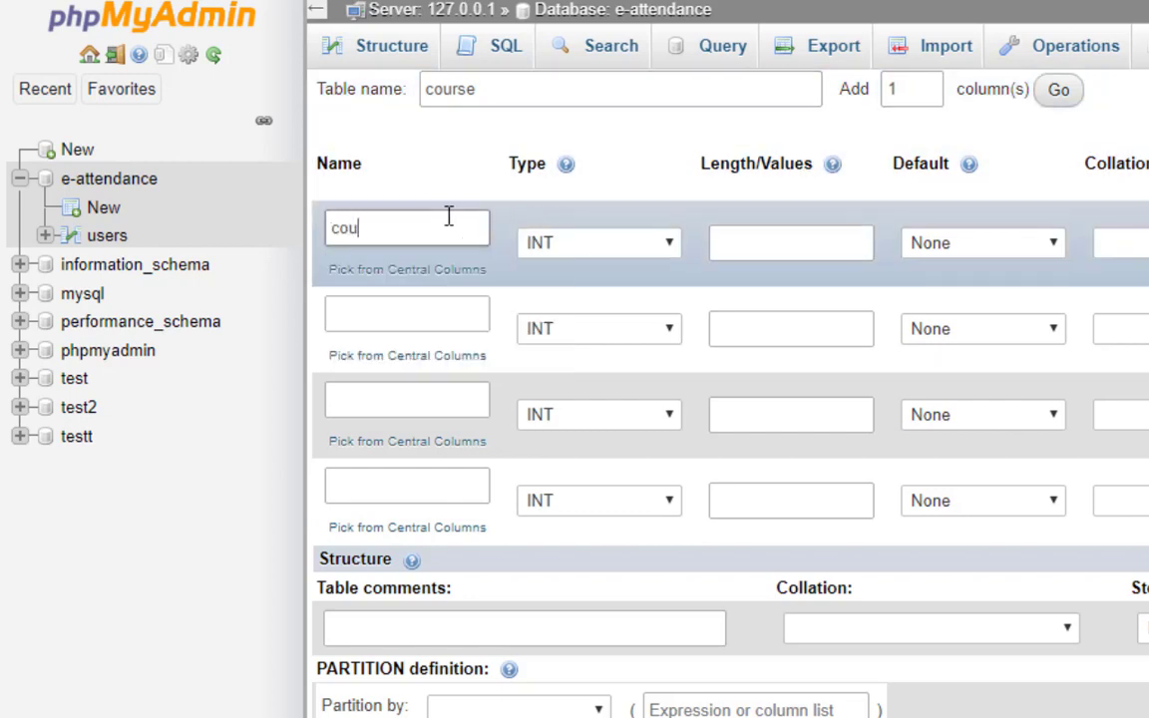
pyautogui.write('rse_id')
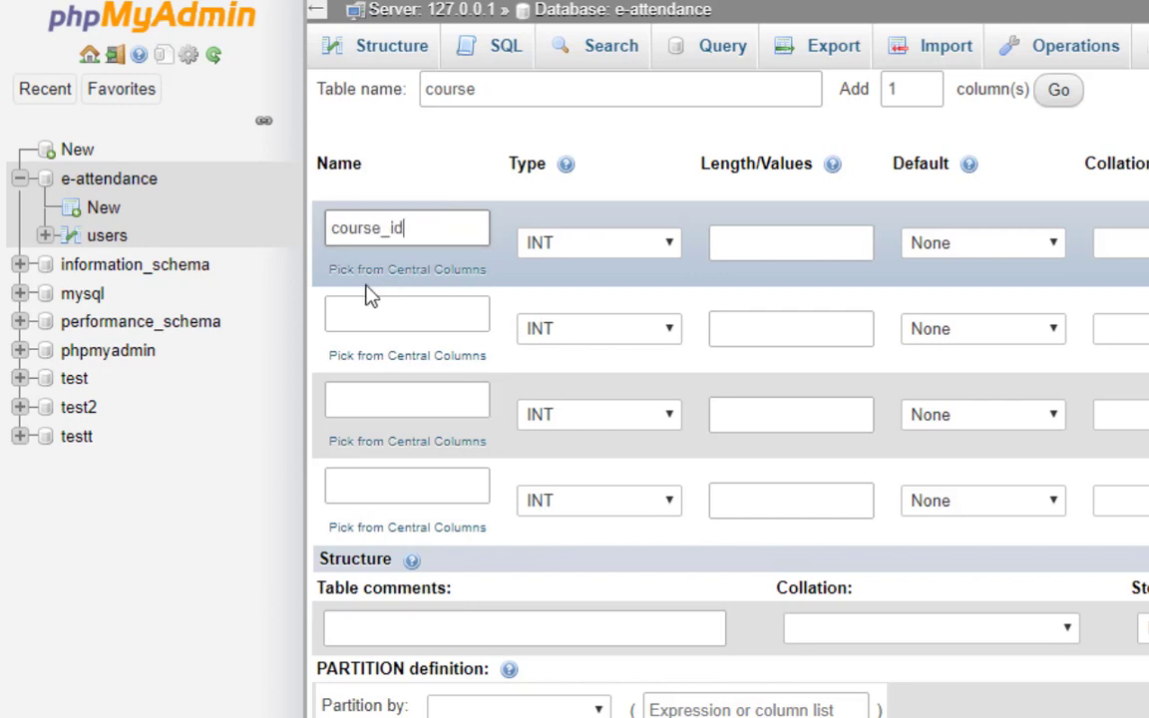
pyautogui.click(364, 312)
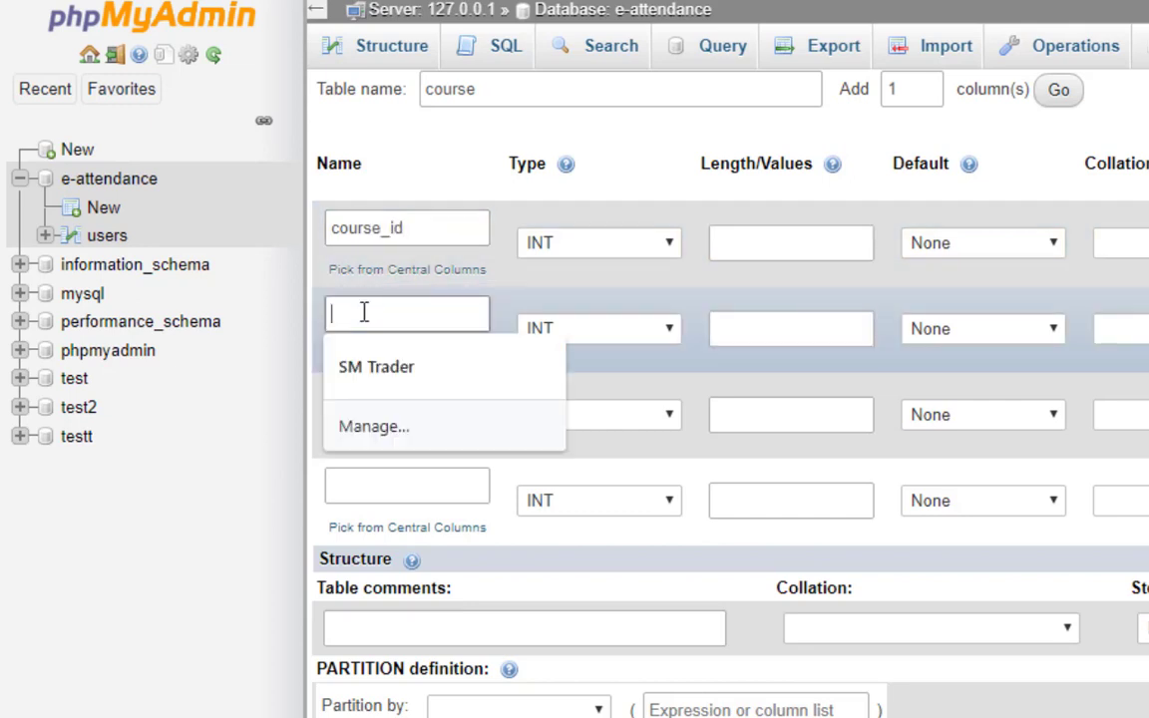
pyautogui.write('user')
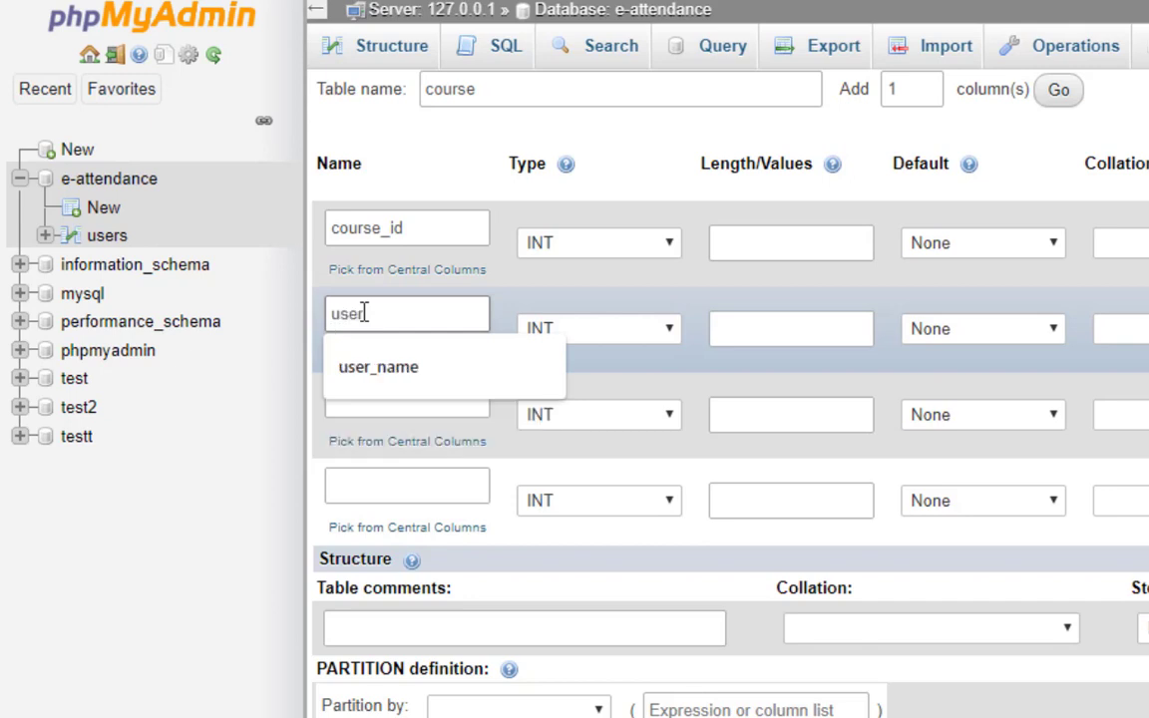
pyautogui.write('_id')
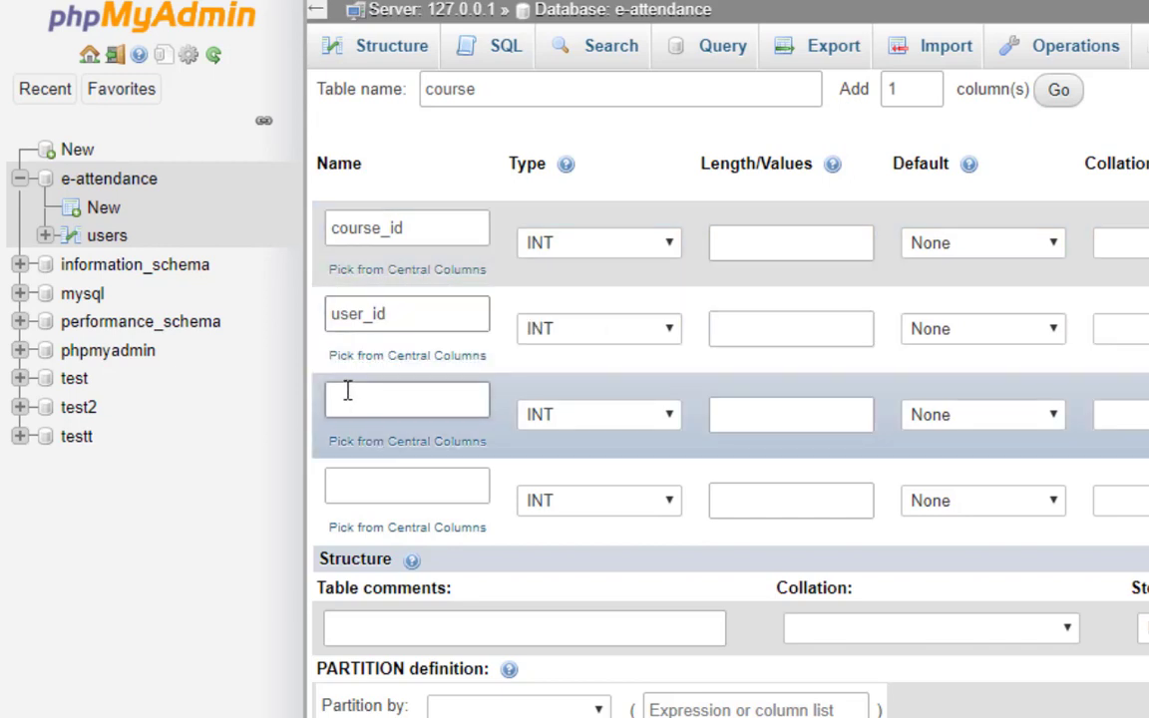
pyautogui.click(356, 398)
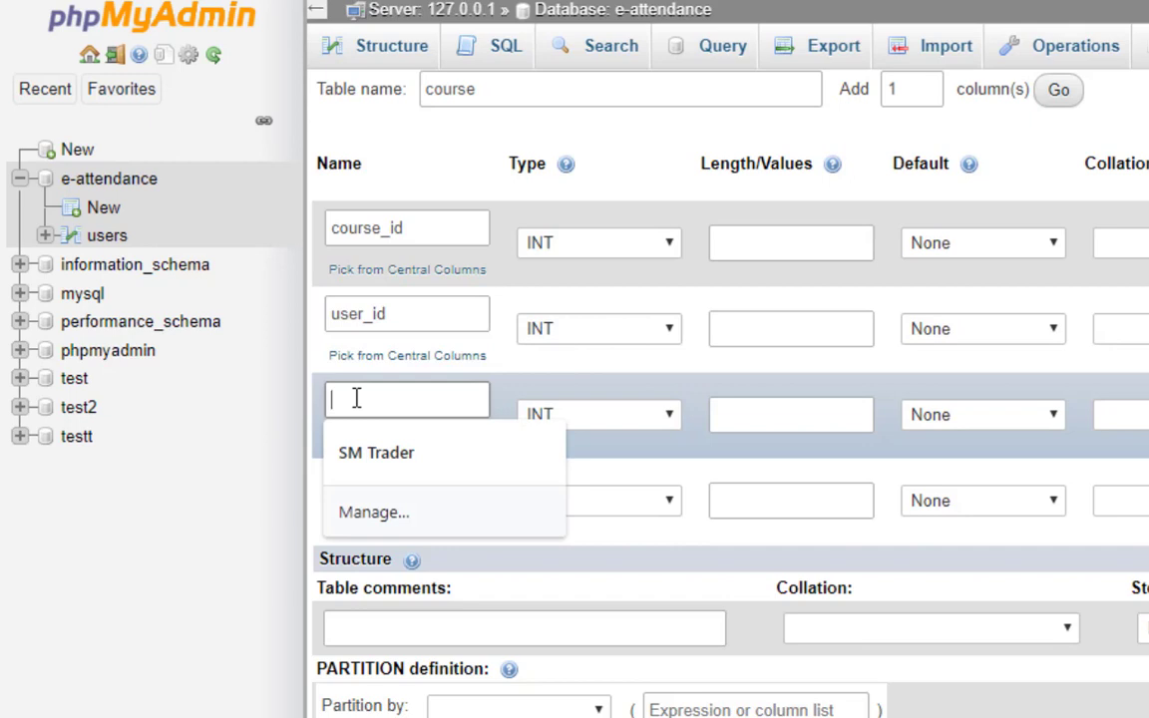
pyautogui.write('course ')
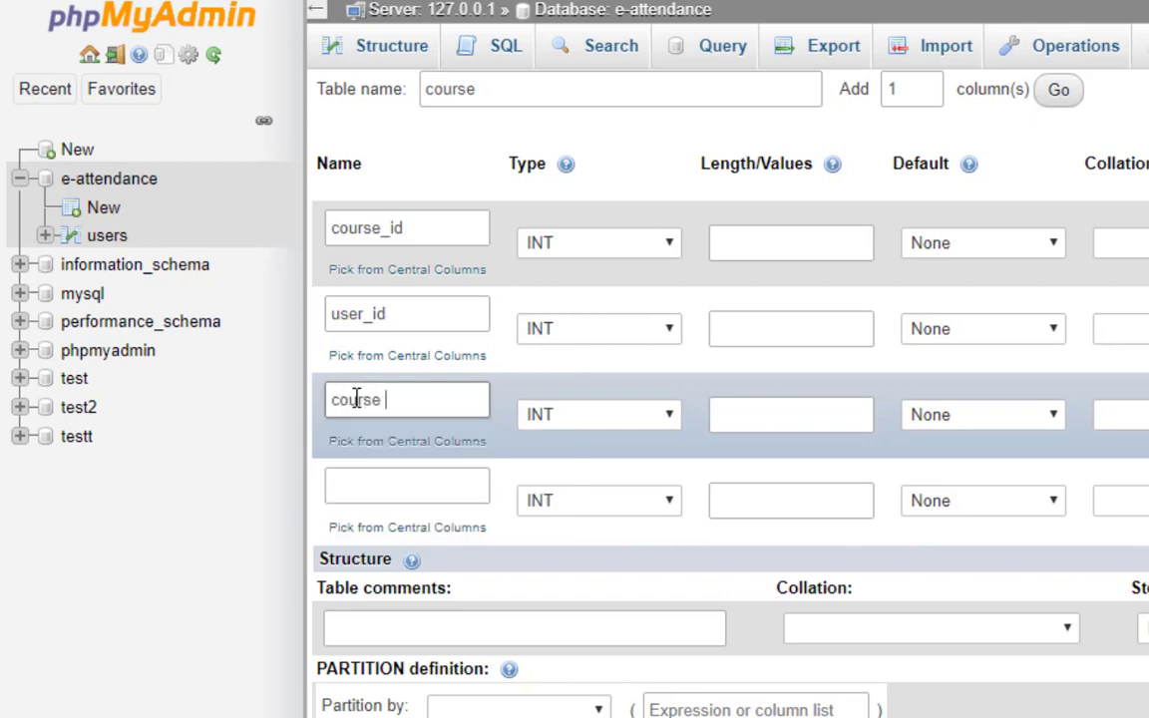
pyautogui.write('name')
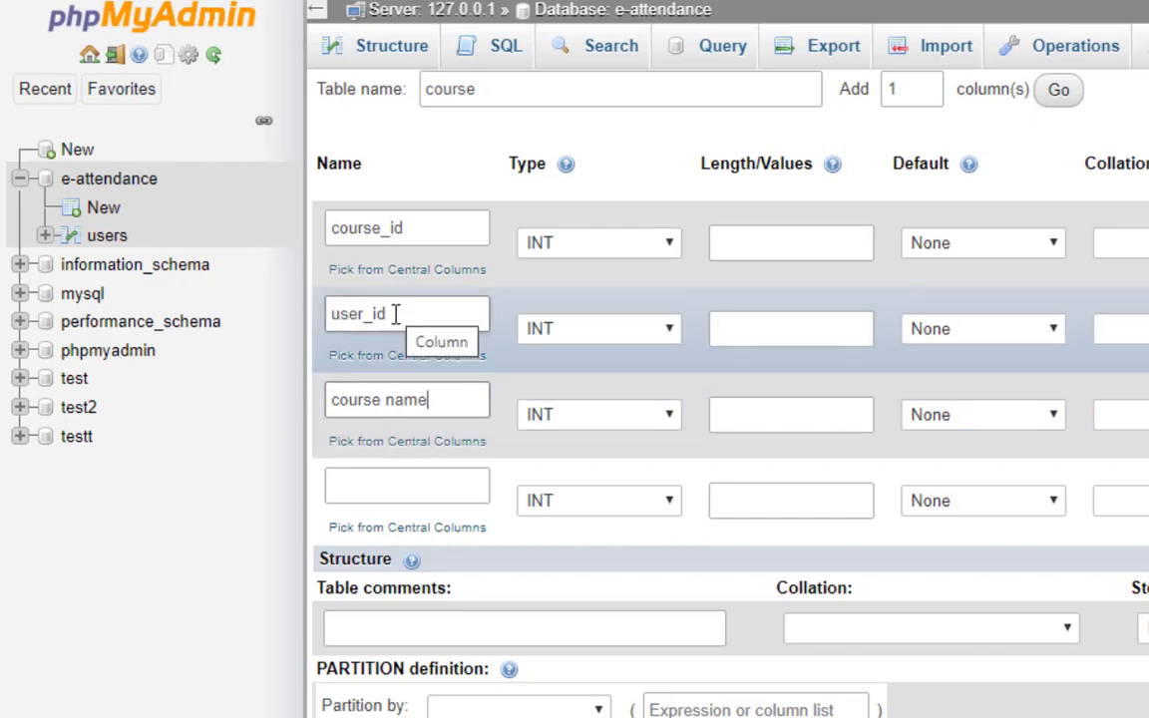
# Rename columns two and three to course_name and user_id, and name the fourth std_id.
pyautogui.click(396, 314)
pyautogui.press('BackSpace')
pyautogui.press('BackSpace')
pyautogui.press('BackSpace')
pyautogui.press('BackSpace')
pyautogui.press('BackSpace')
pyautogui.press('BackSpace')
pyautogui.press('BackSpace')
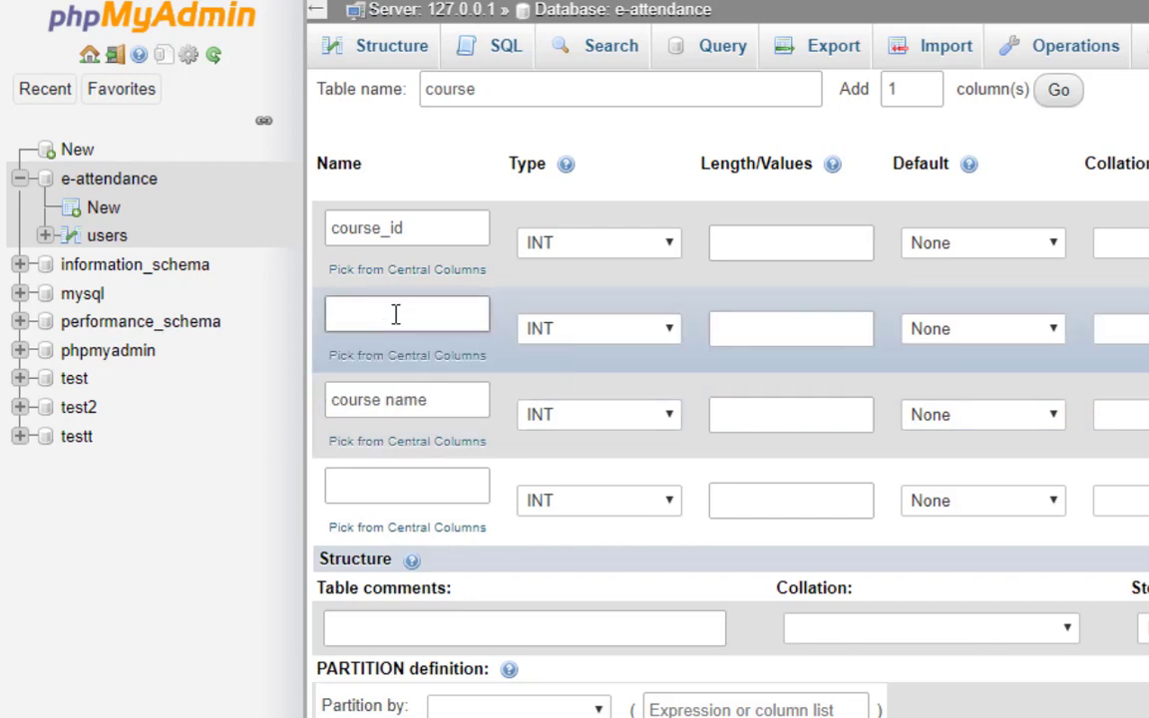
pyautogui.write('course_name')
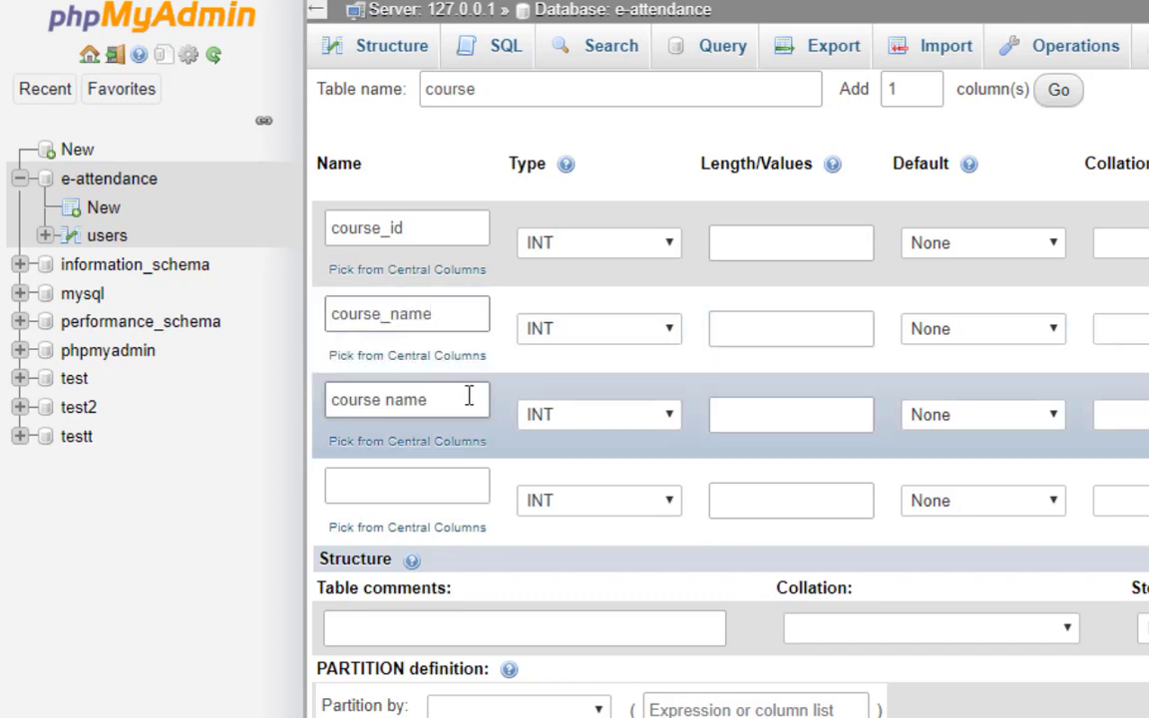
pyautogui.moveTo(445, 404); pyautogui.dragTo(170, 439)
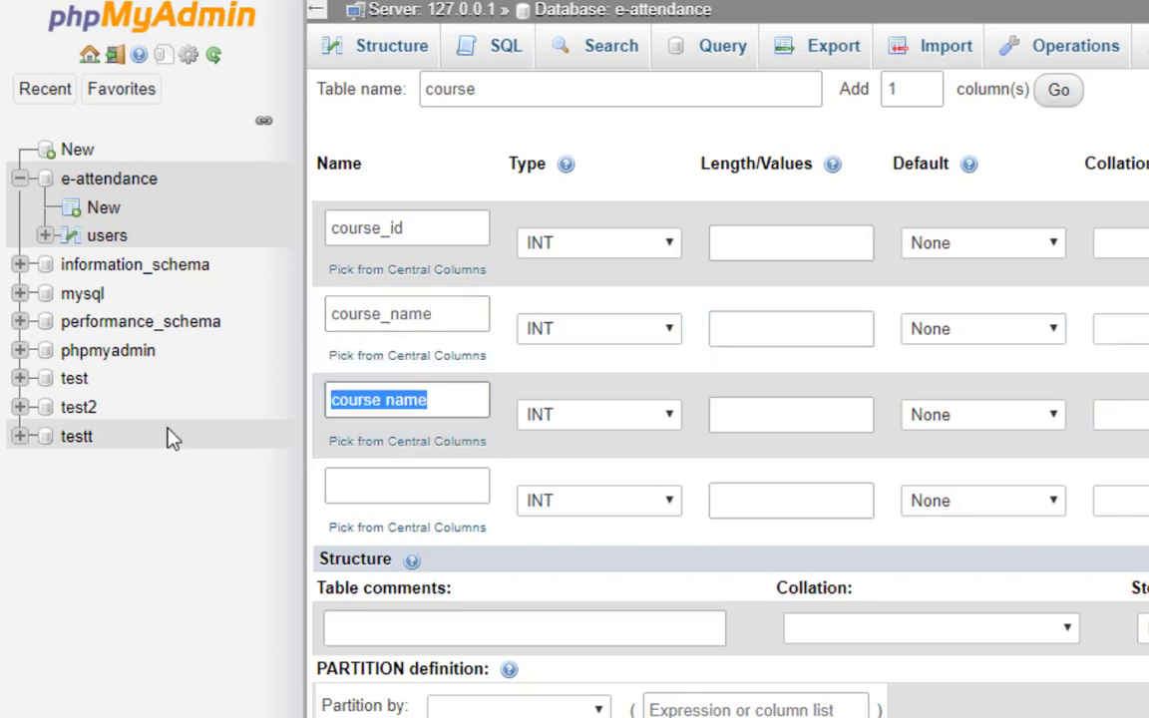
pyautogui.write('cour')
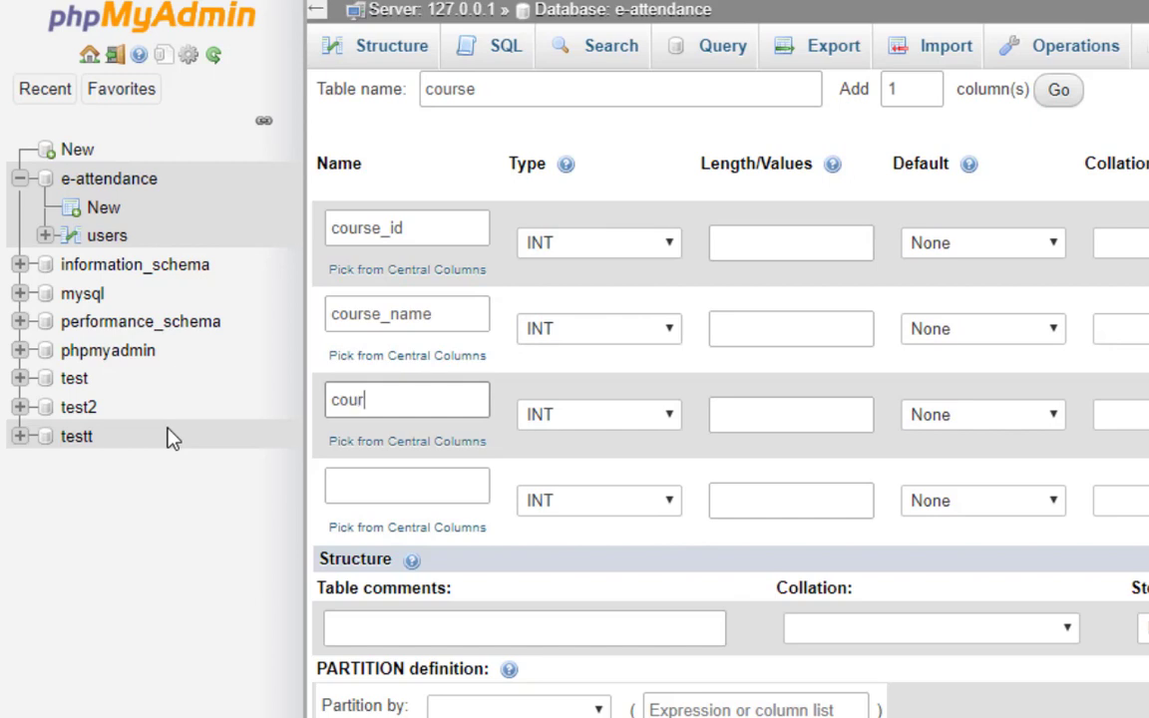
pyautogui.press('BackSpace')
pyautogui.write('user_id')
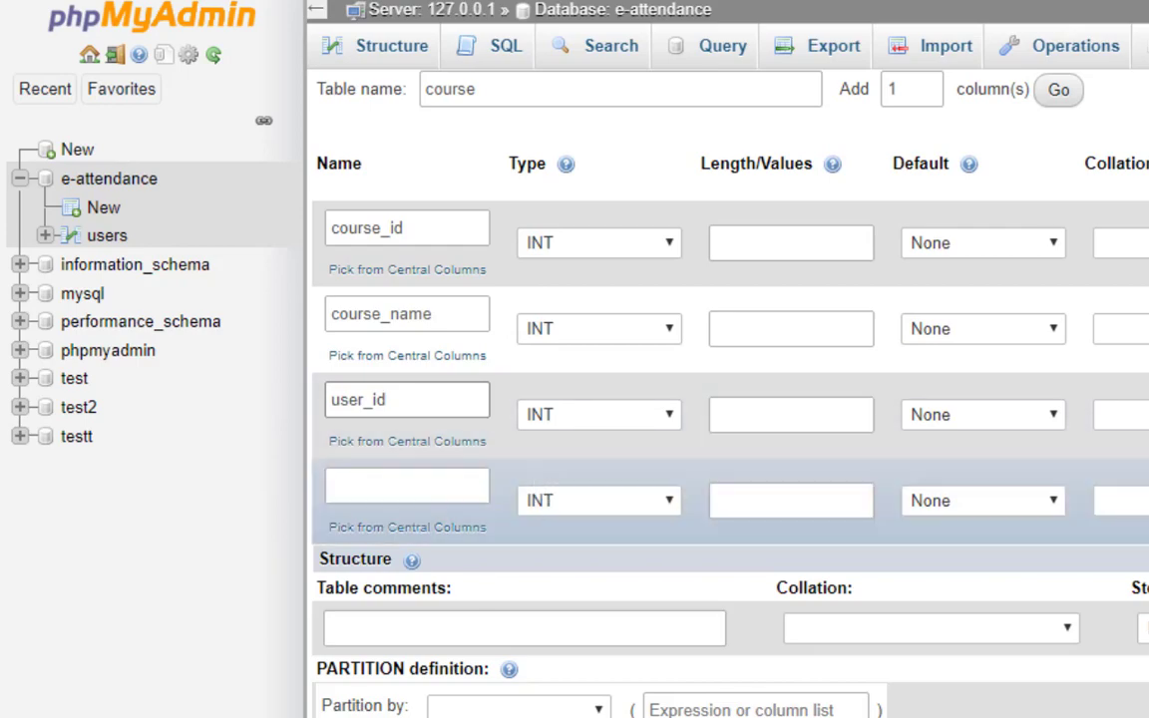
pyautogui.hotkey('alt', 'Tab')
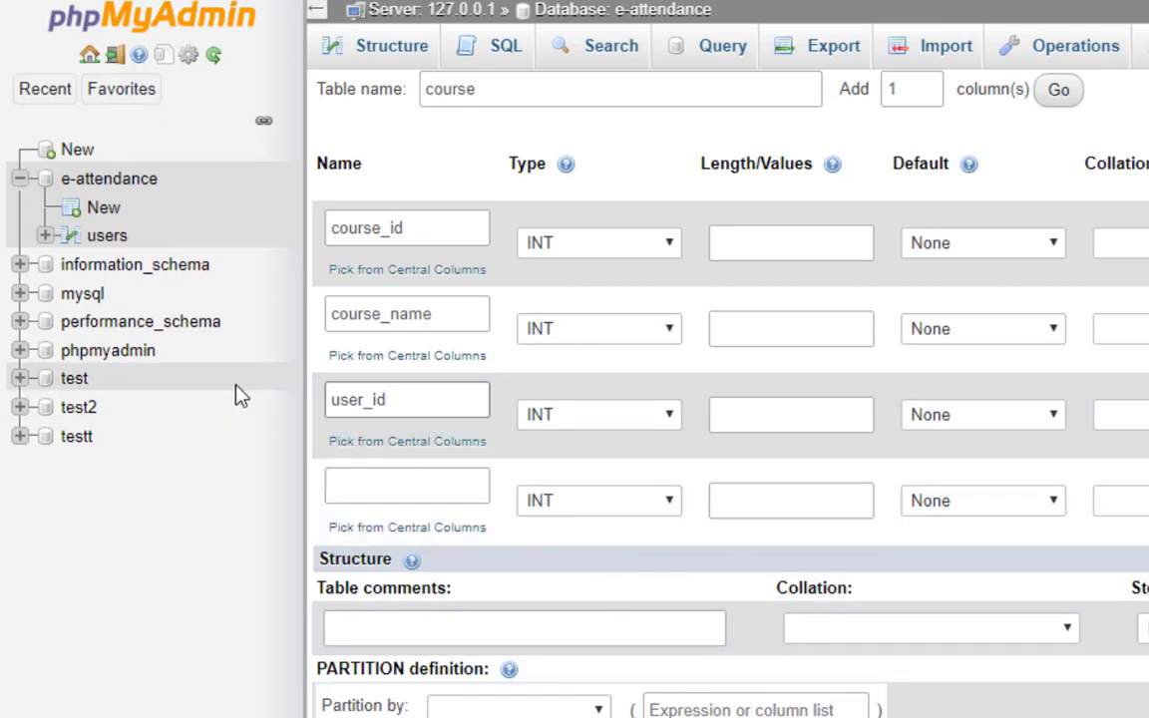
pyautogui.click(344, 487)
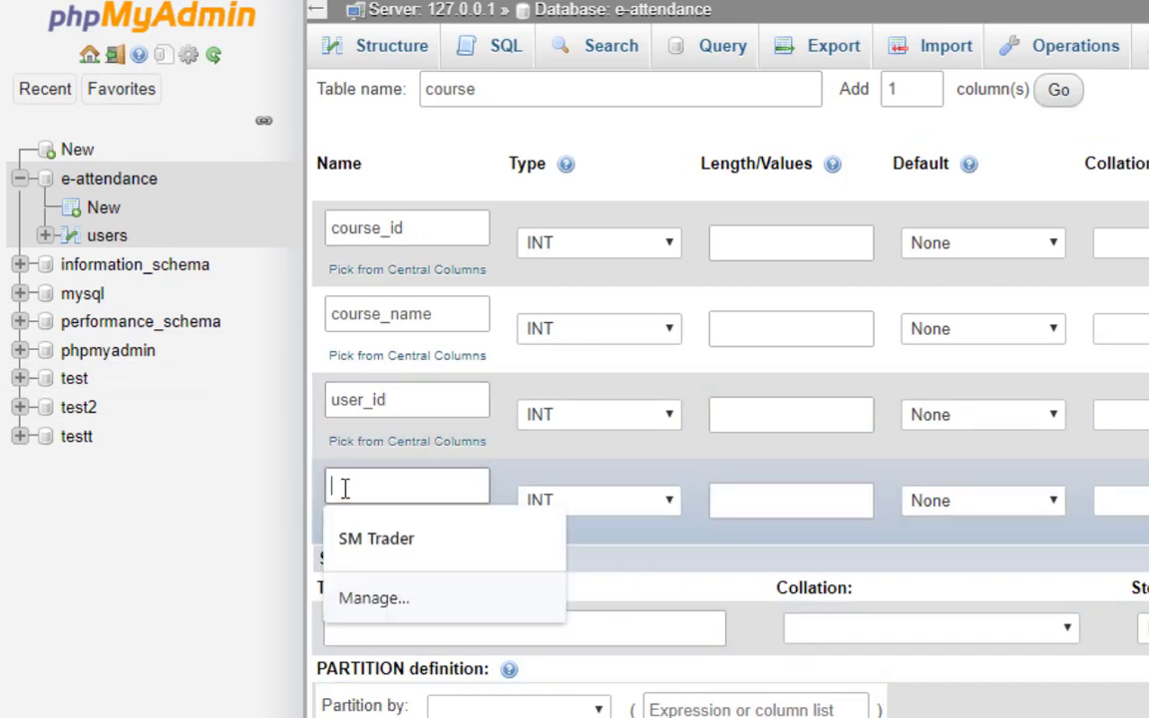
pyautogui.write('student')
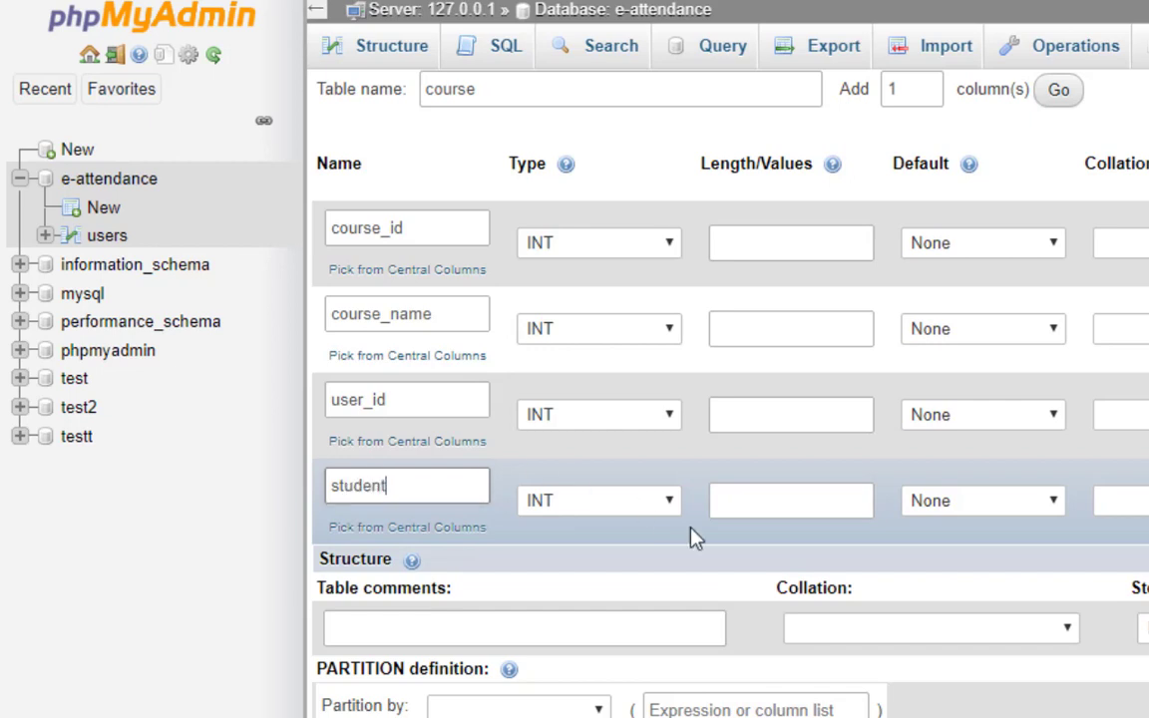
pyautogui.press('BackSpace')
pyautogui.press('BackSpace')
pyautogui.write('d_id')
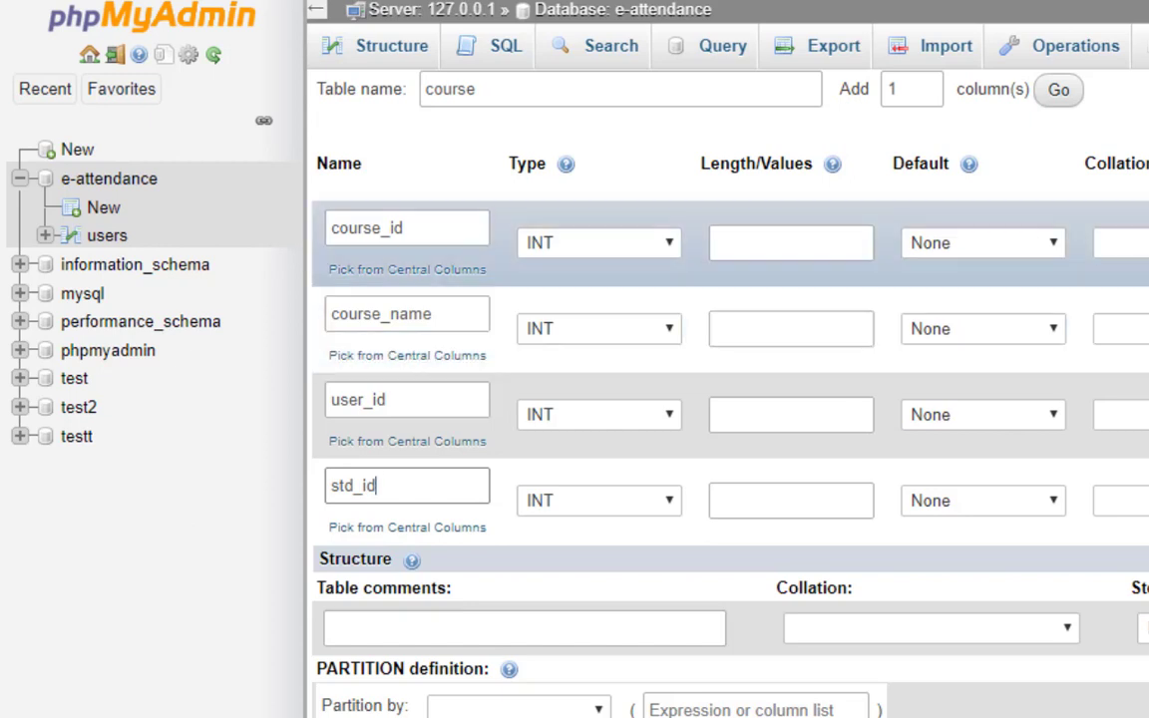
# Confirm course_id as the PRIMARY index and tick A_I so it auto-increments.
pyautogui.hscroll(2, 728, 399)
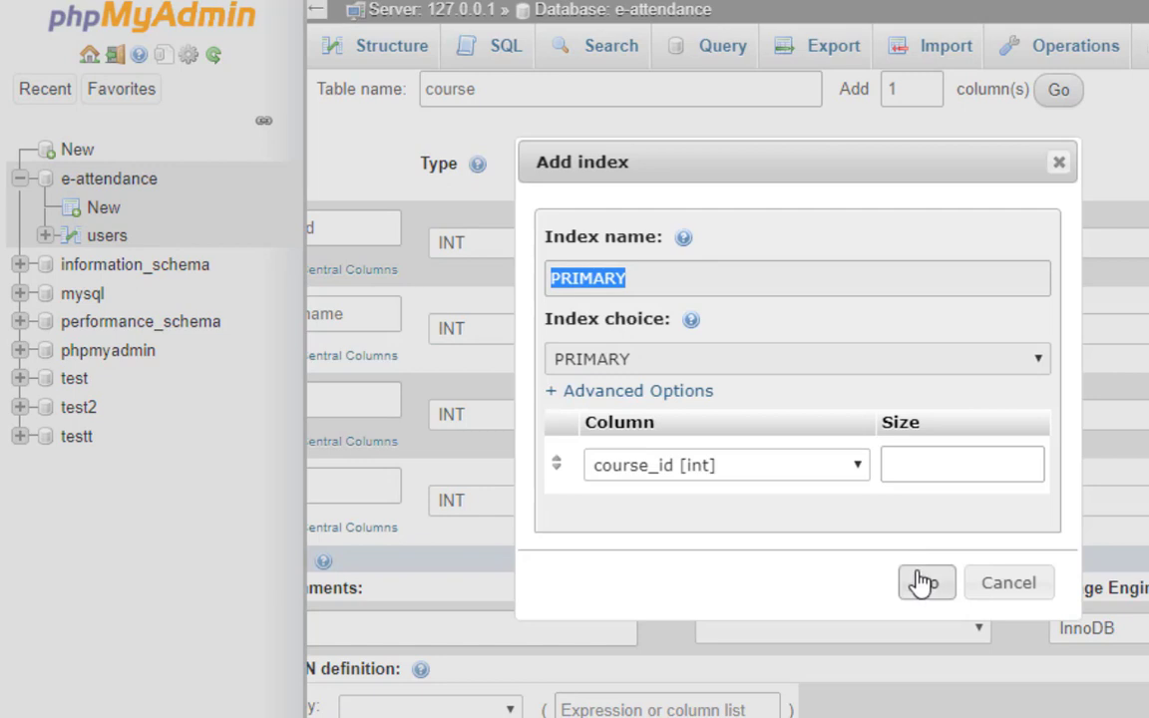
pyautogui.click(925, 582)
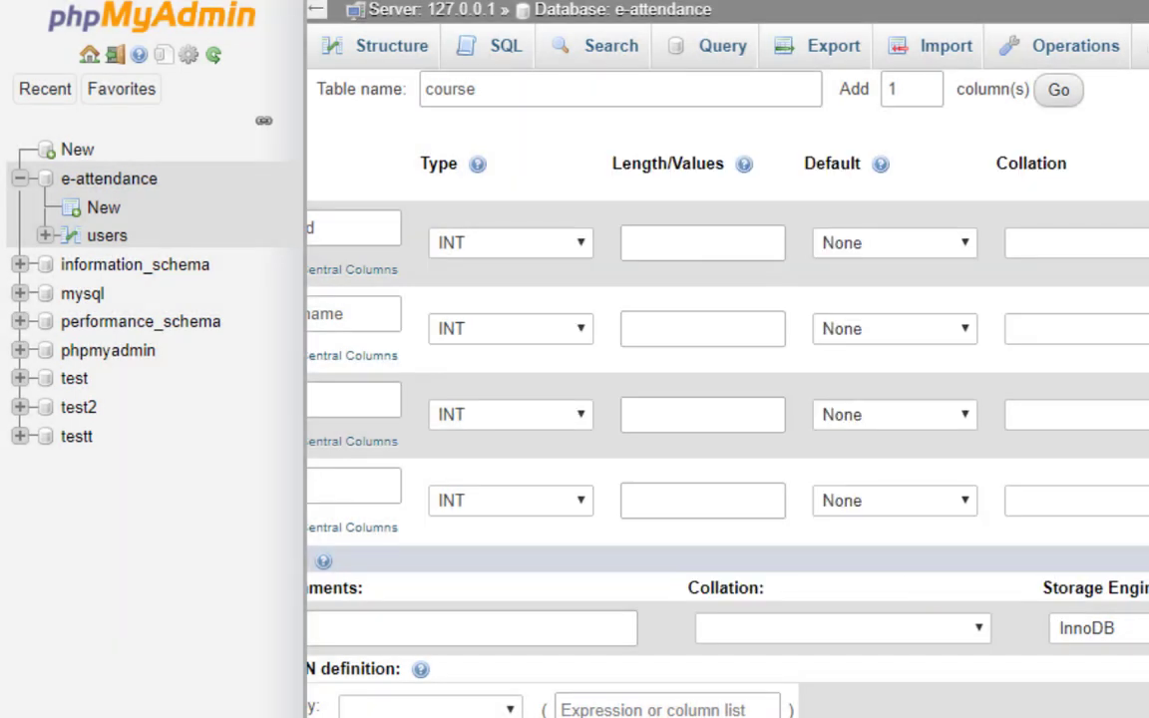
pyautogui.hscroll(10, 728, 399)
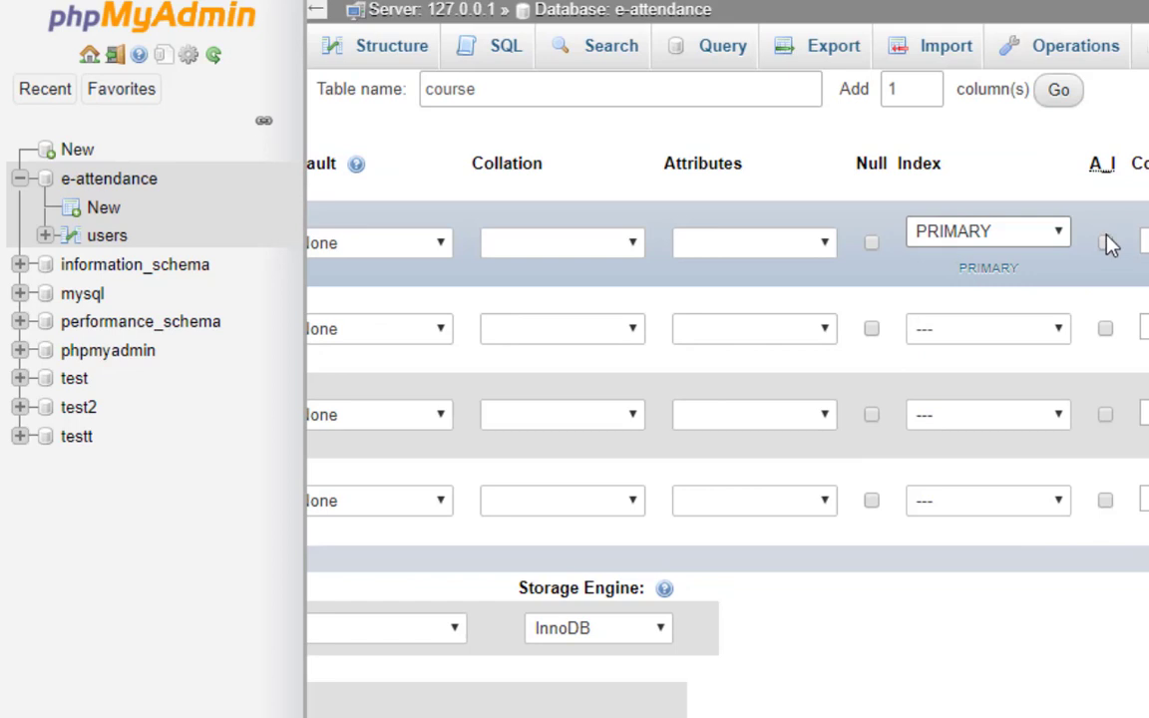
pyautogui.click(1104, 242)
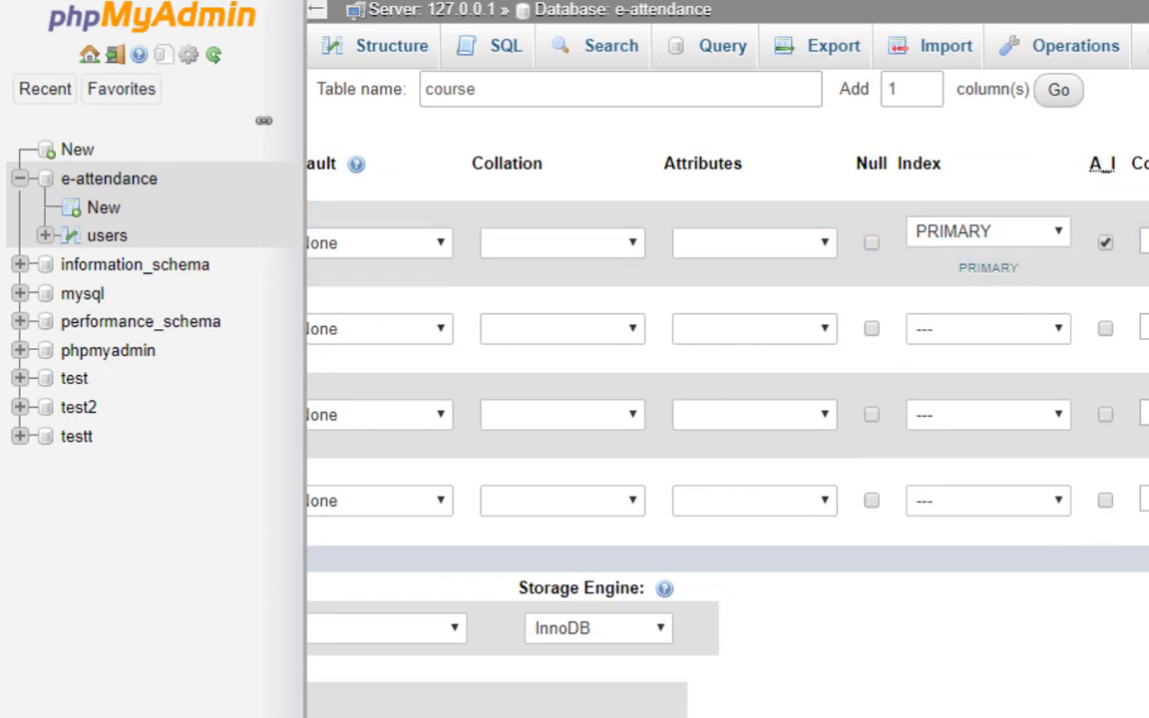
pyautogui.hscroll(-10, 728, 399)
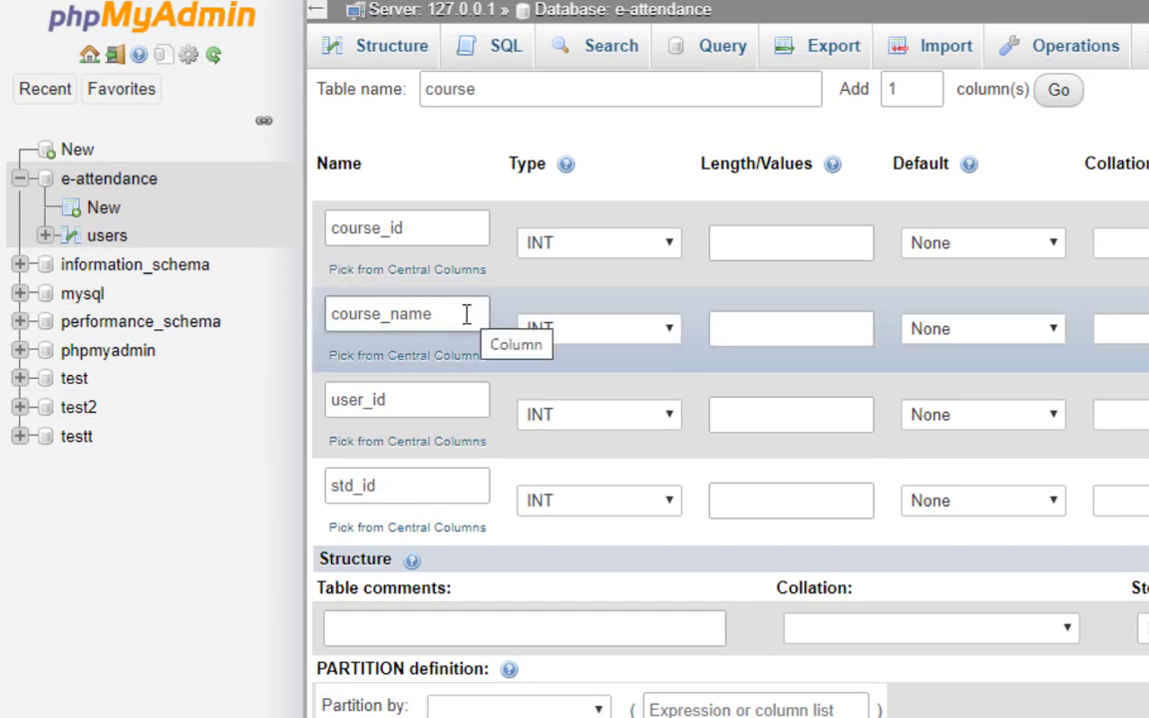
# Change course_name's type to TEXT and leave user_id as INT.
pyautogui.click(659, 345)
pyautogui.click(569, 449)
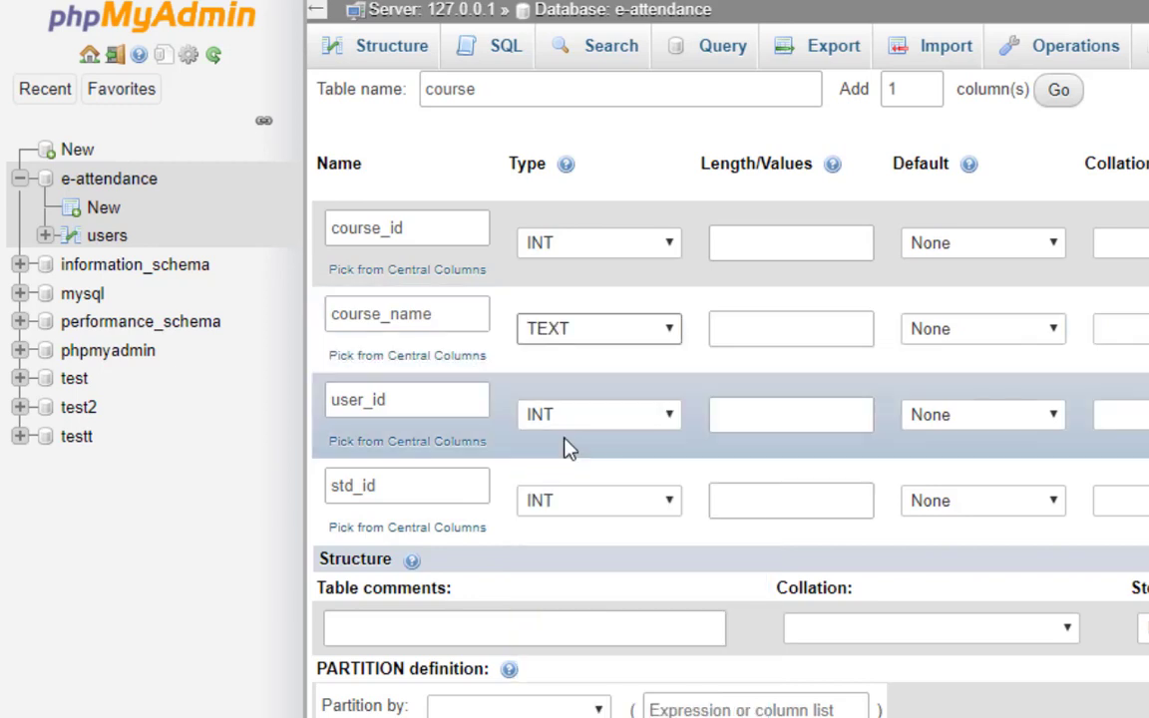
pyautogui.click(578, 415)
pyautogui.click(579, 415)
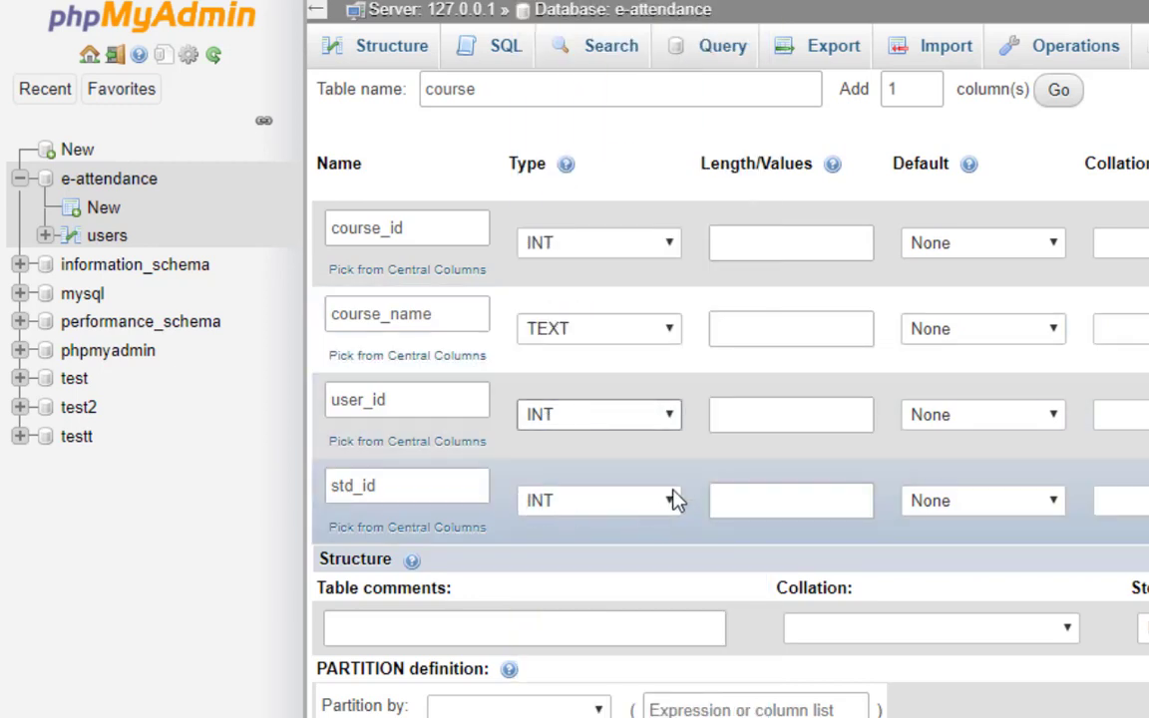
# Give course_name a length of 100, and user_id and std_id a length of 20.
pyautogui.click(718, 329)
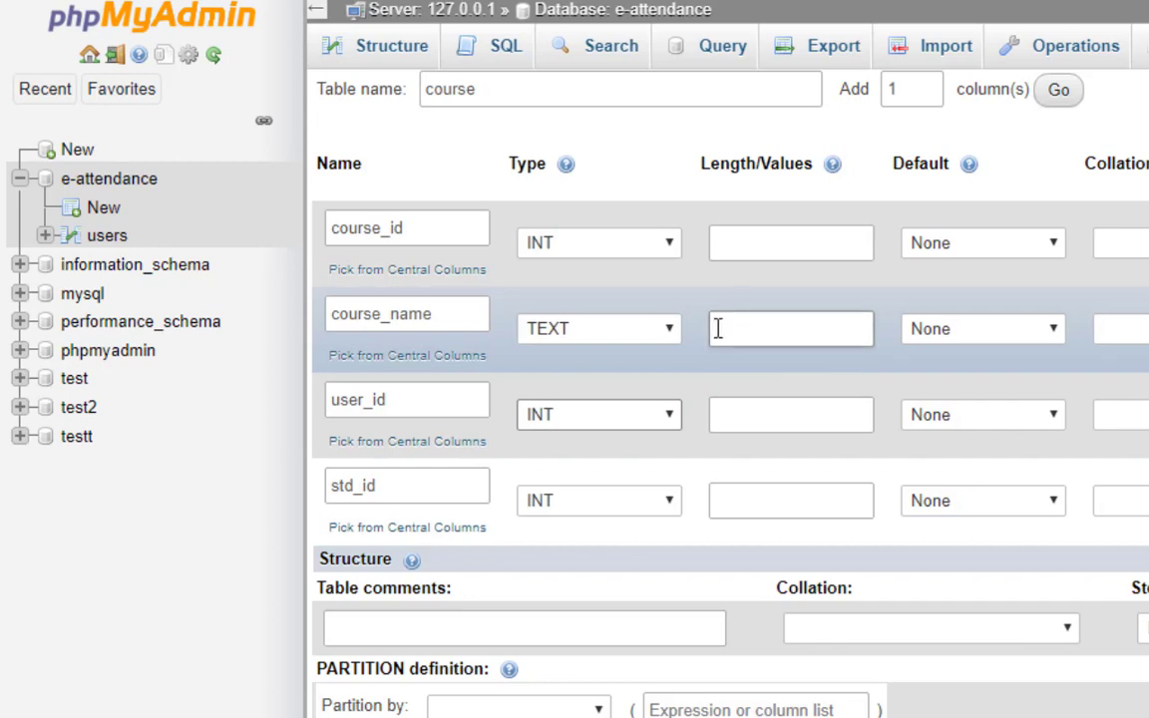
pyautogui.write('200')
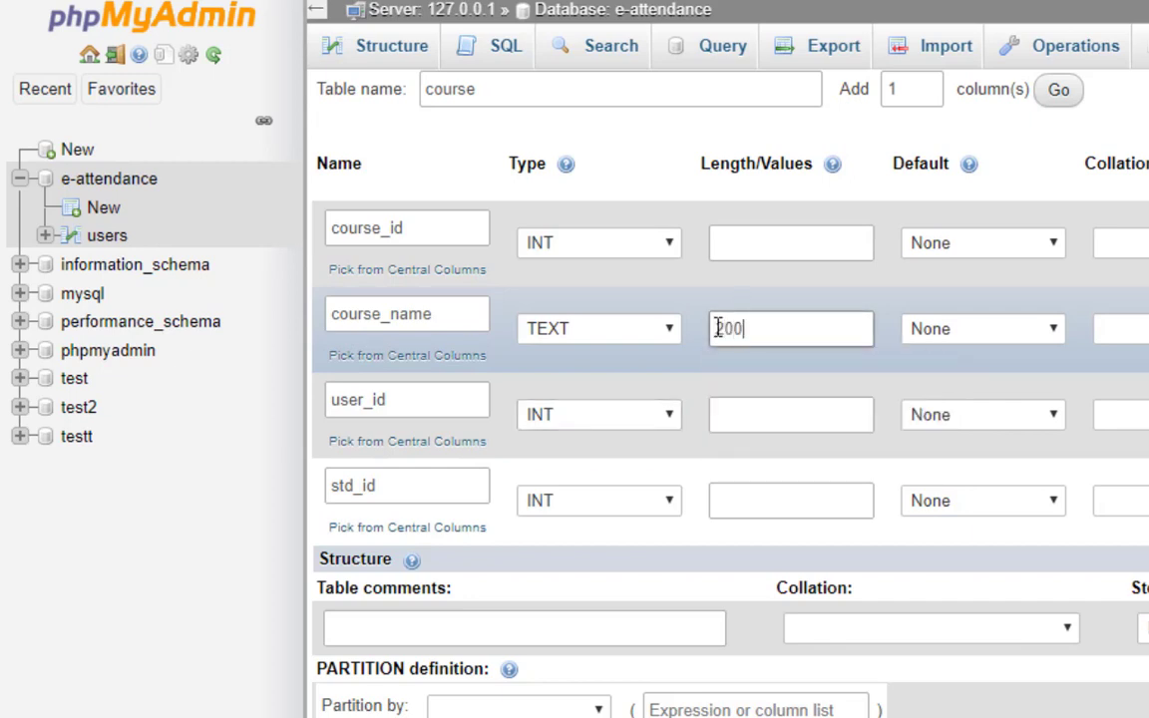
pyautogui.press('BackSpace')
pyautogui.press('BackSpace')
pyautogui.press('BackSpace')
pyautogui.write('100')
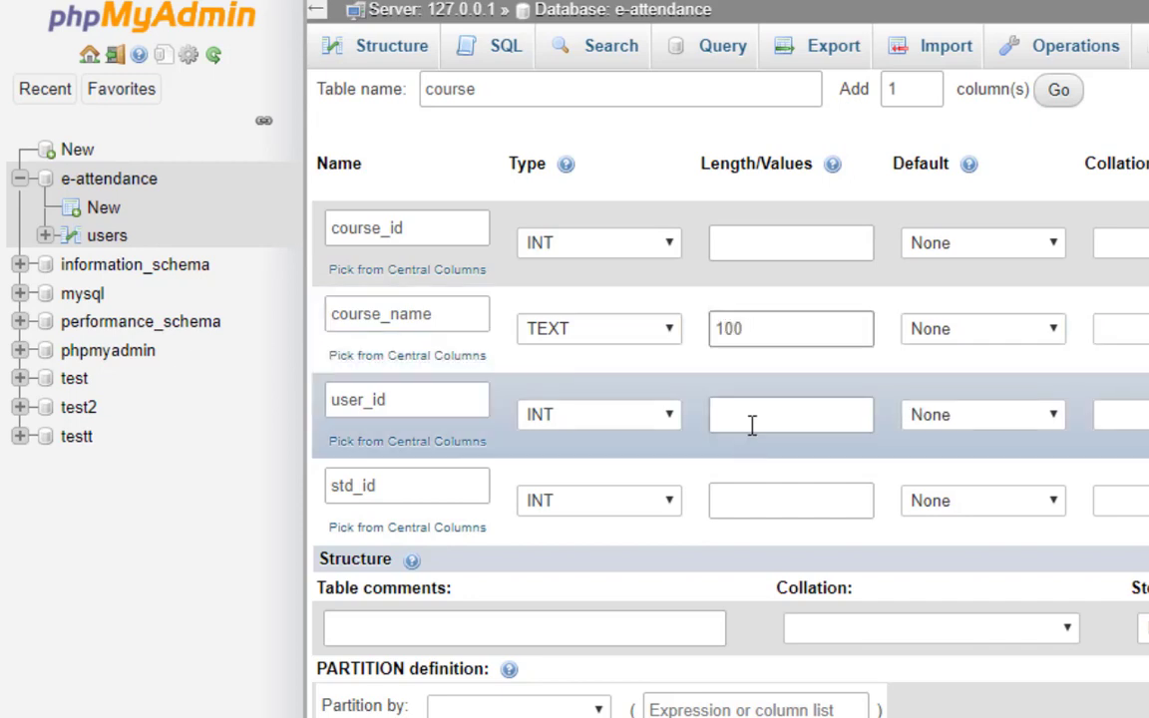
pyautogui.click(750, 417)
pyautogui.write('20')
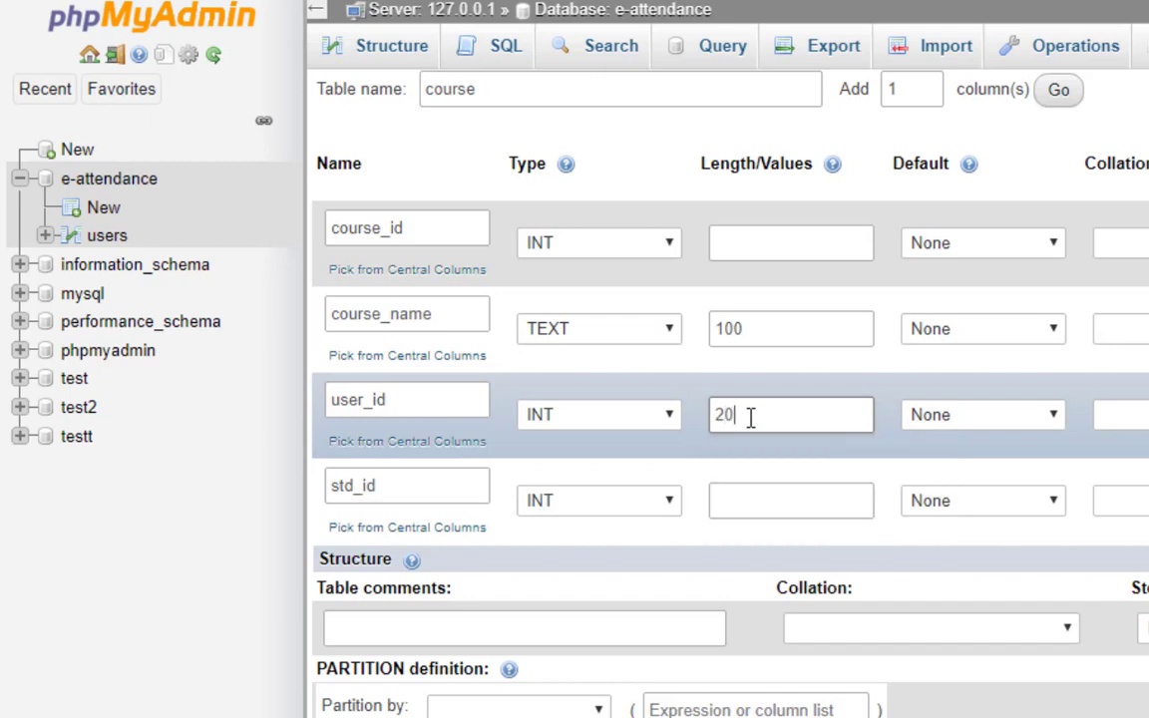
pyautogui.click(736, 510)
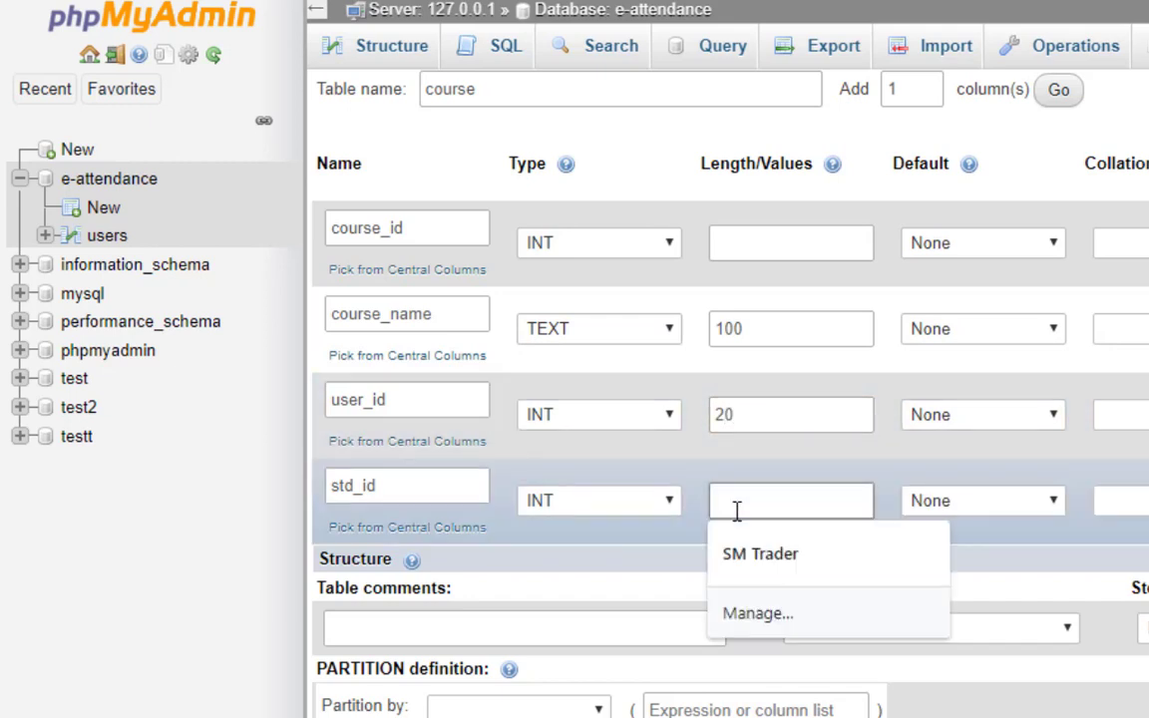
pyautogui.write('20')
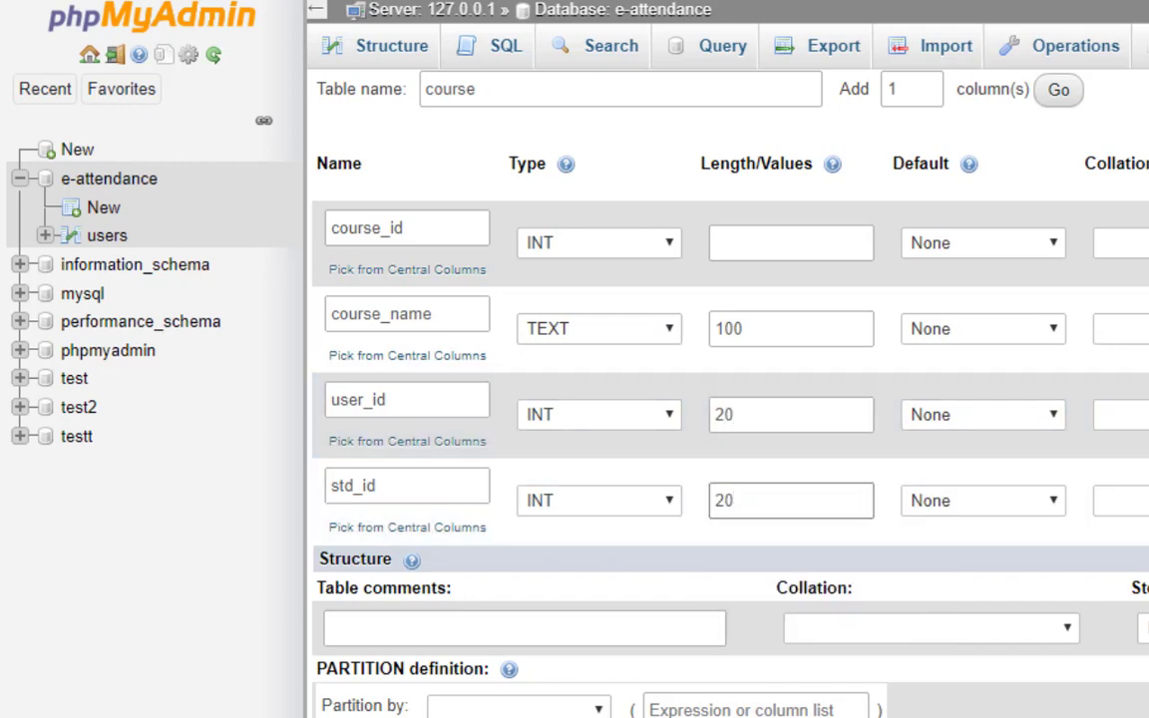
pyautogui.scroll(-1, 656, 399)
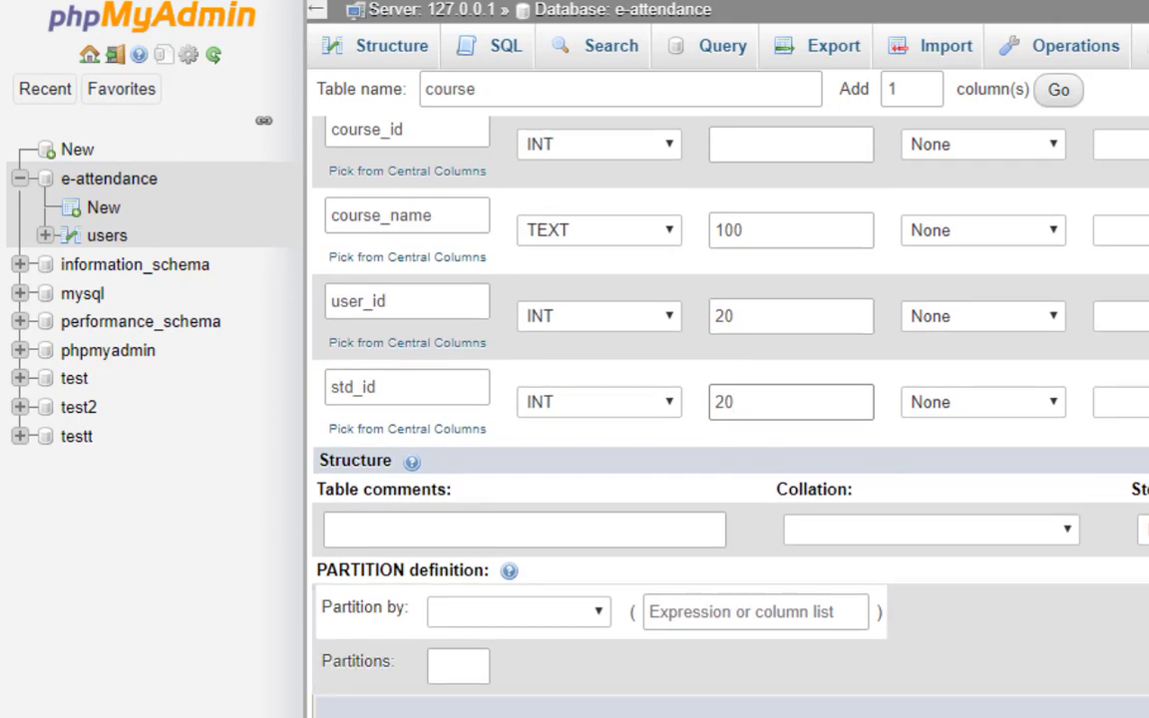
pyautogui.hscroll(5, 728, 399)
pyautogui.hscroll(-2, 728, 399)
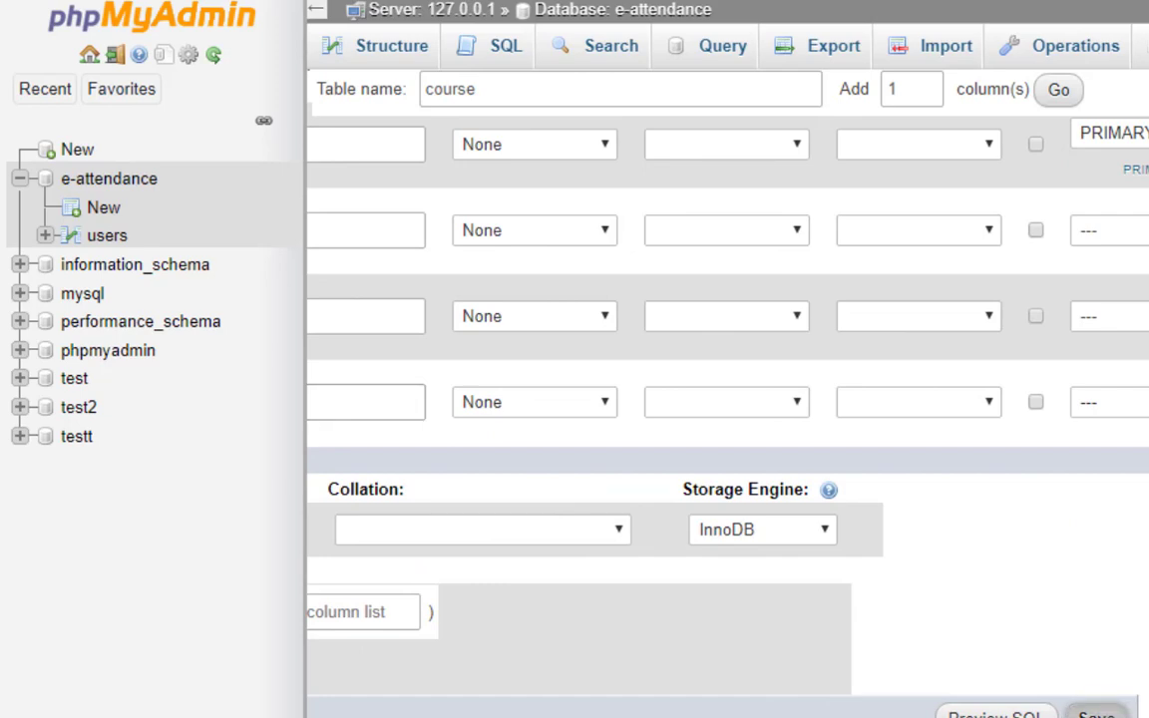
# Save the four-column course table, then begin another new table in e-attendance.
pyautogui.click(1096, 715)
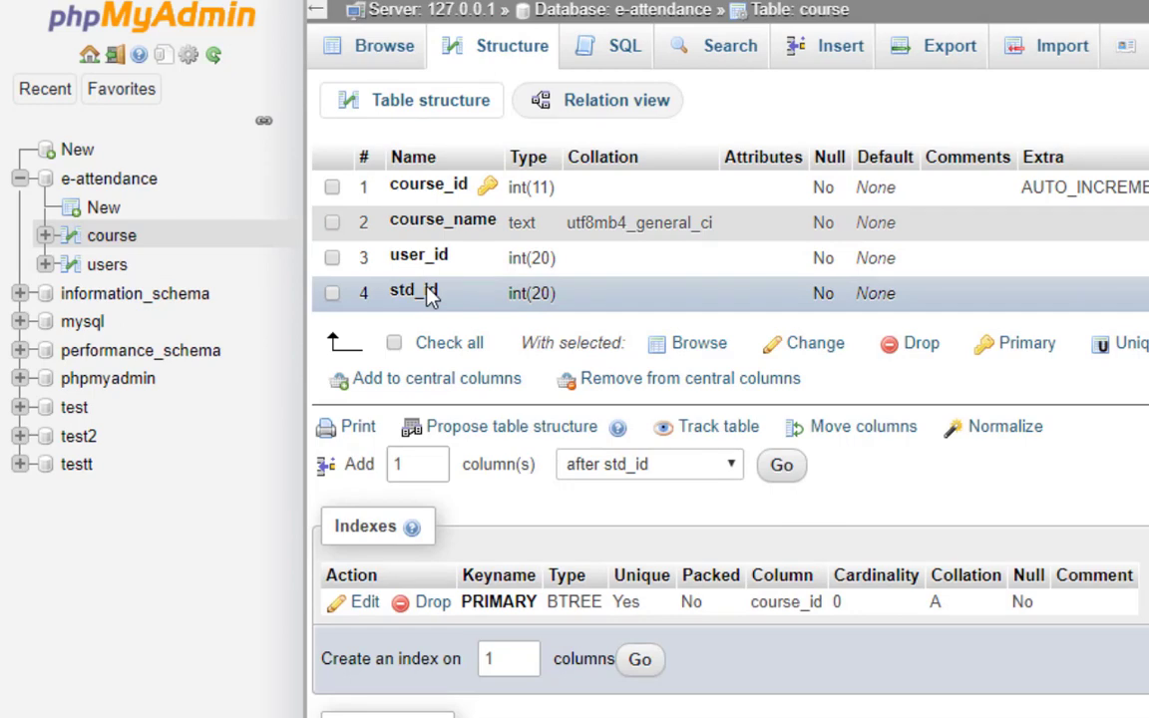
pyautogui.click(104, 210)
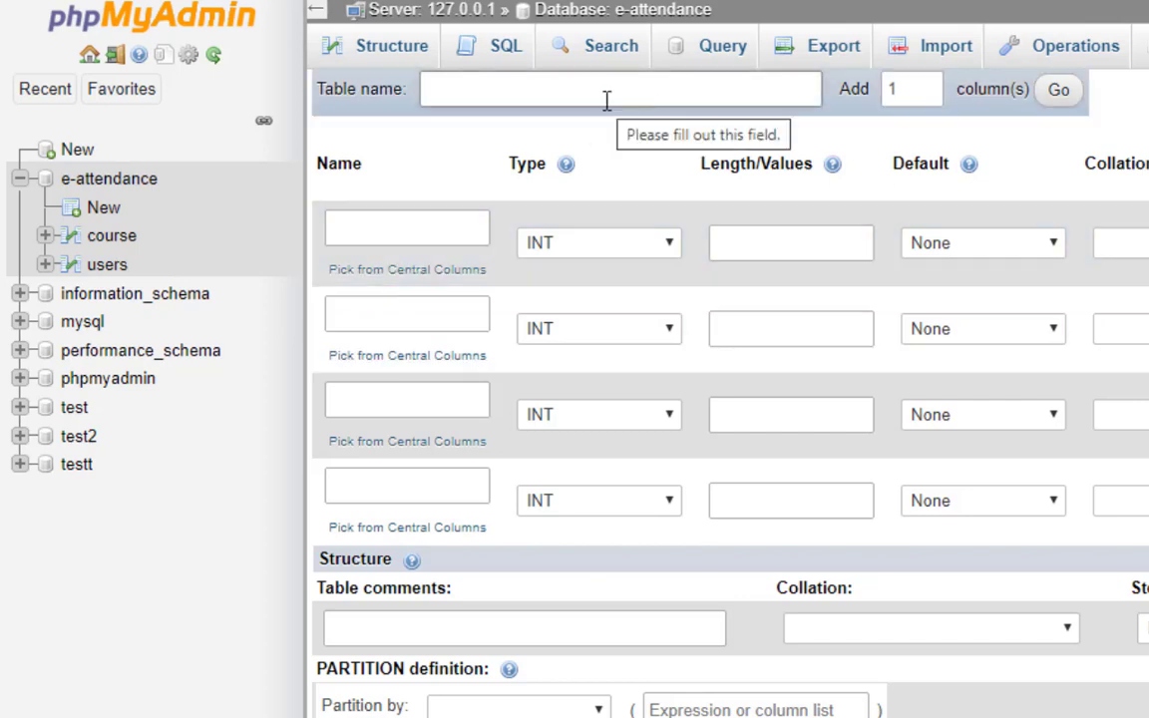
# Name the new table 'attendance' and its first column att_id.
pyautogui.click(607, 99)
pyautogui.write('attendance')
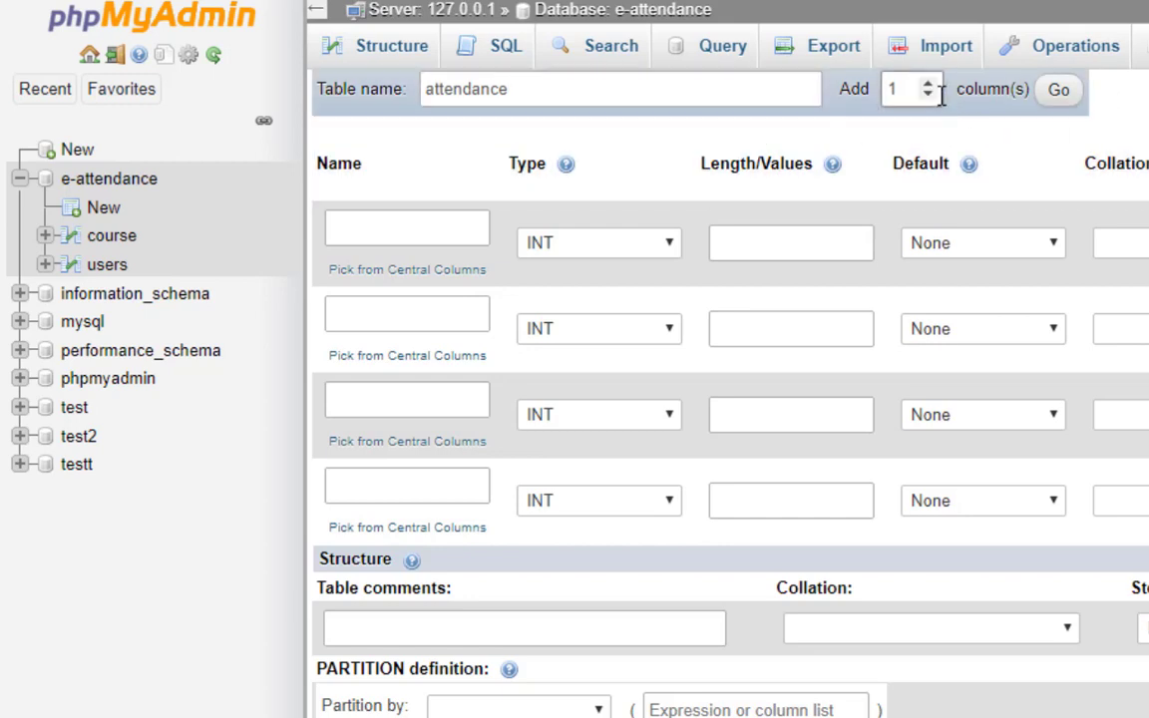
pyautogui.click(362, 223)
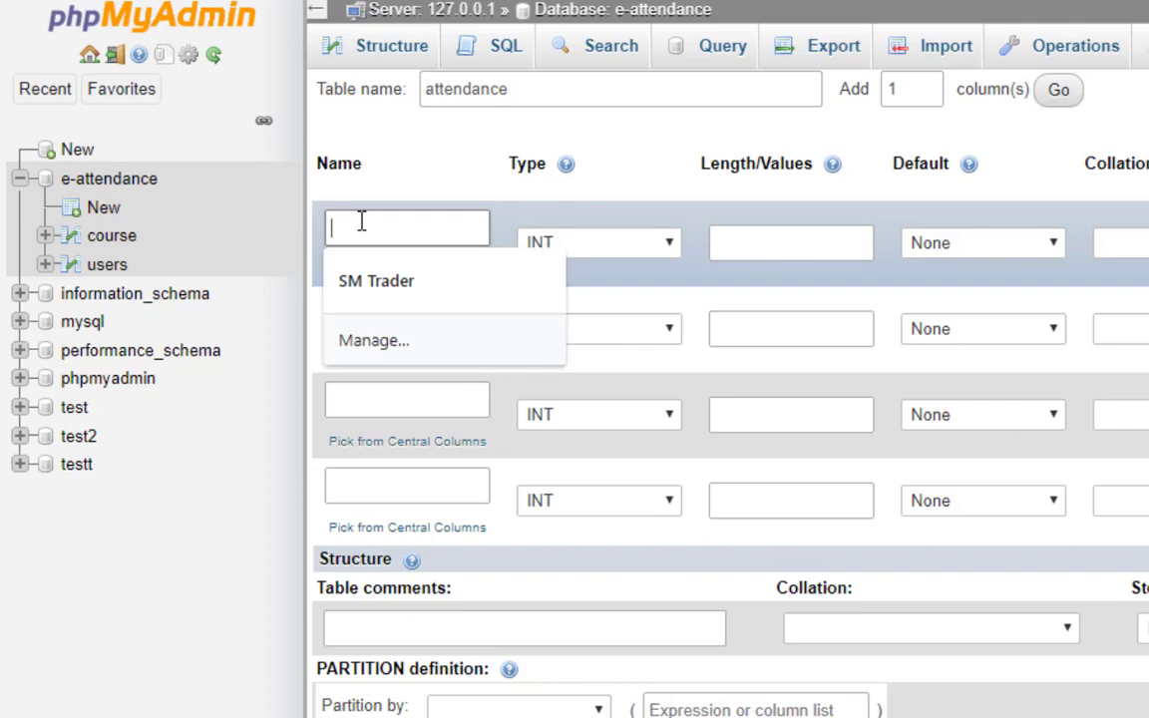
pyautogui.write('at')
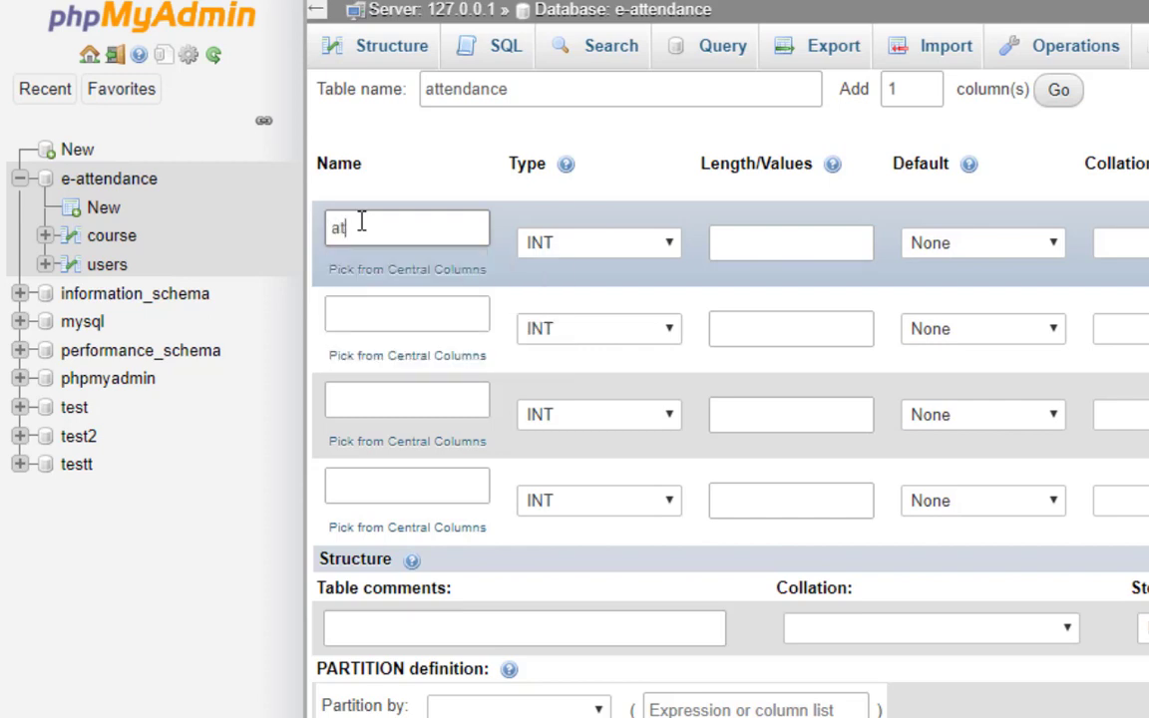
pyautogui.write('t_id')
# Set att_id's Index to PRIMARY and confirm it in the Add index dialog.
pyautogui.hscroll(5, 1143, 496)
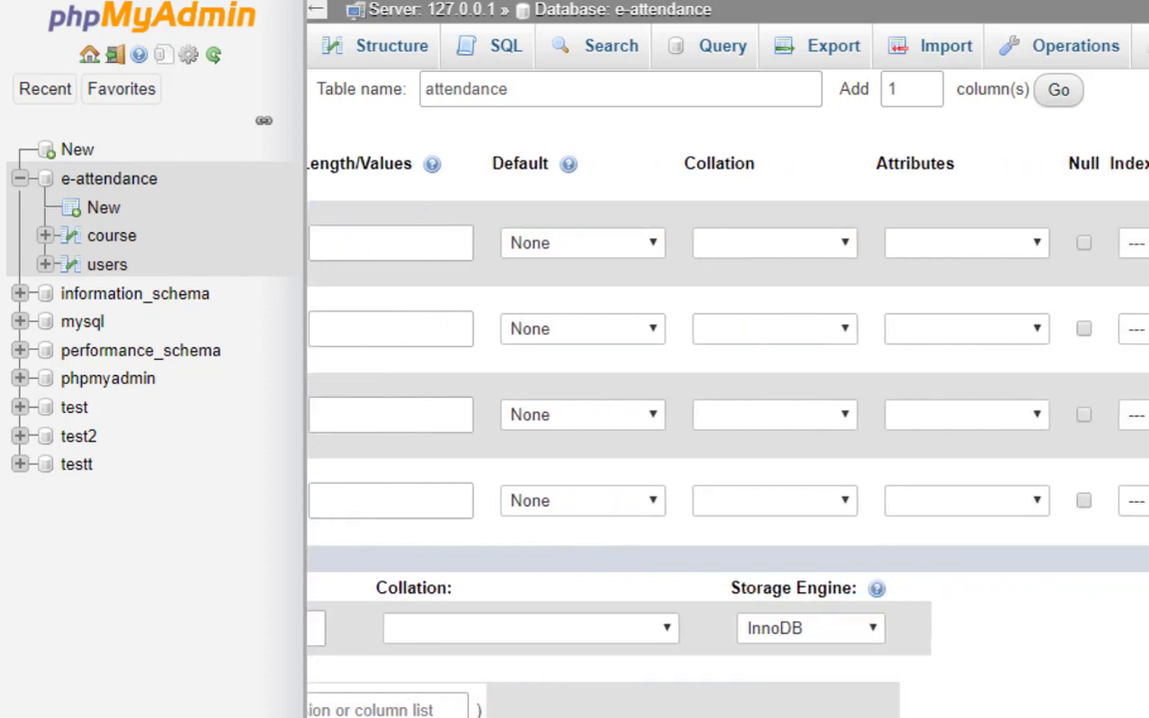
pyautogui.click(1129, 243)
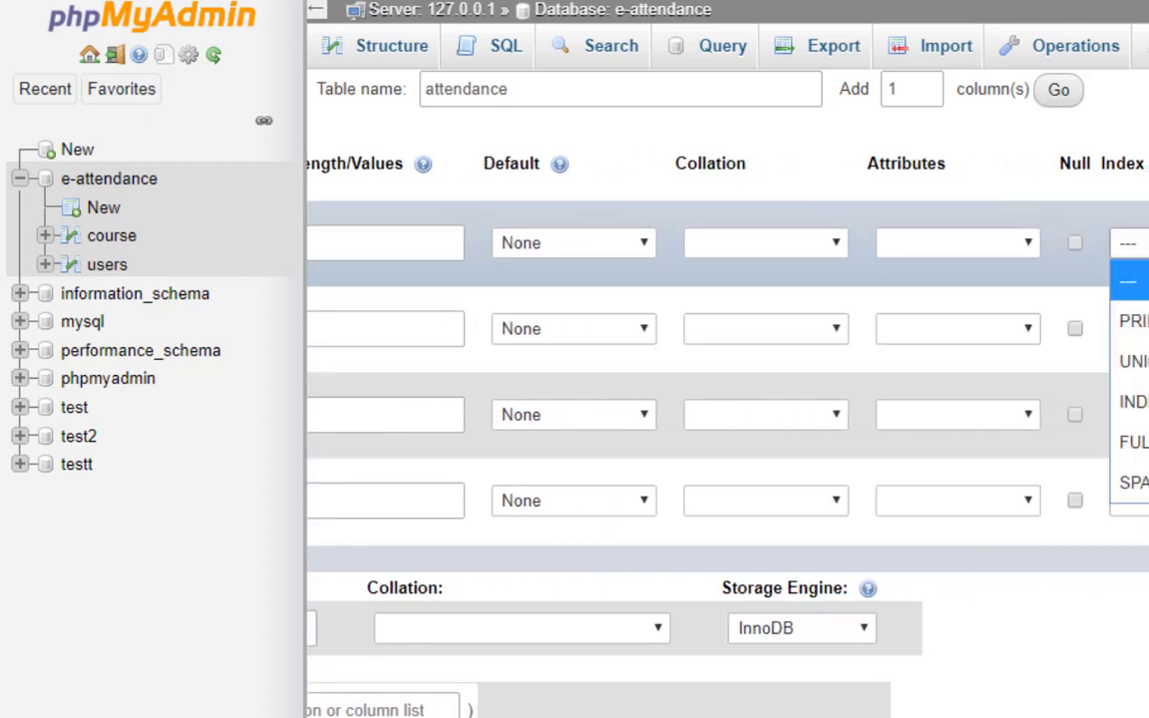
pyautogui.click(1132, 320)
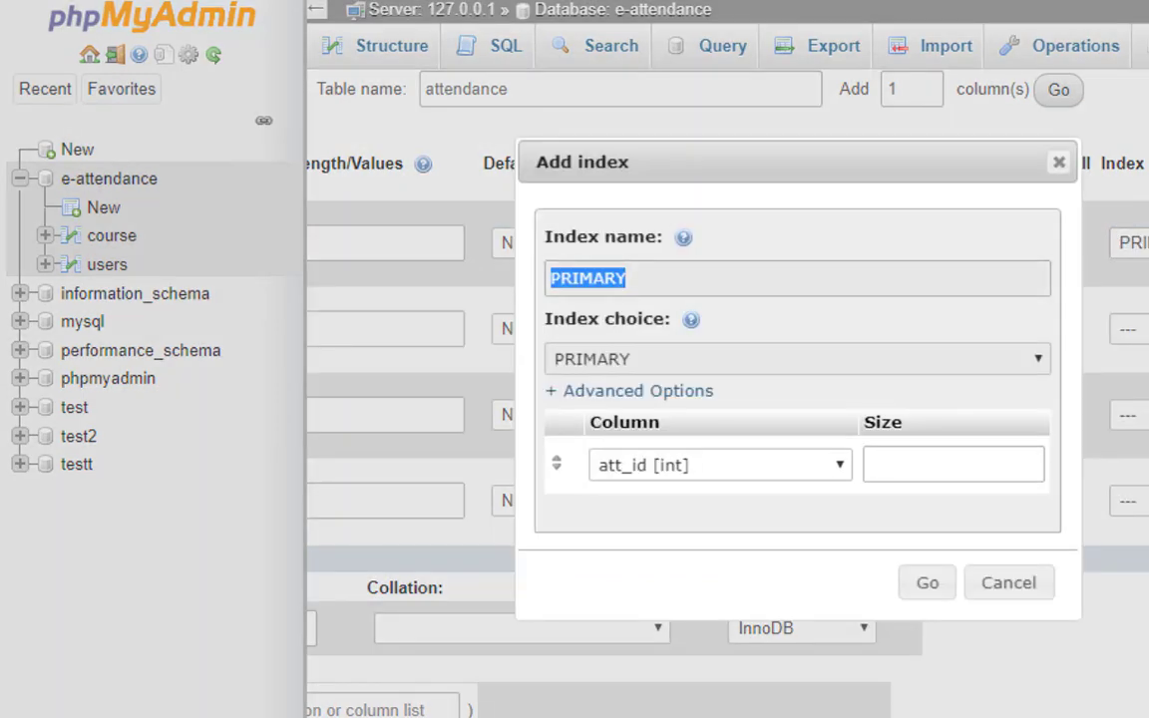
pyautogui.click(910, 589)
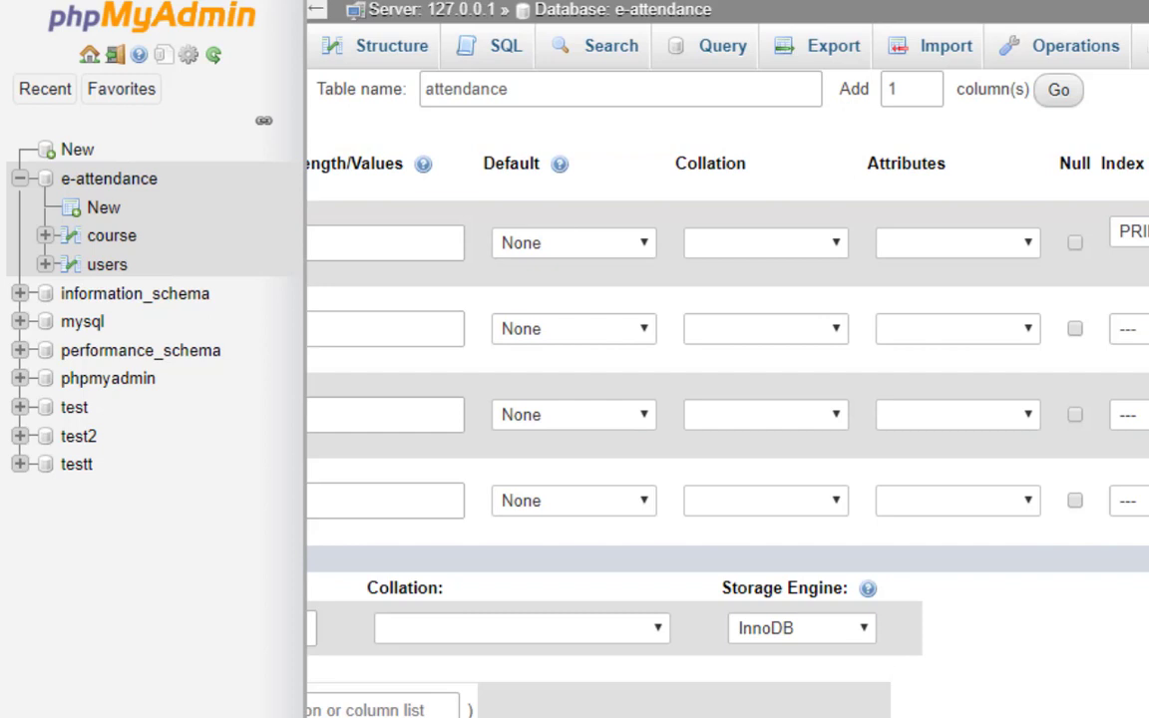
pyautogui.hscroll(-5, 671, 333)
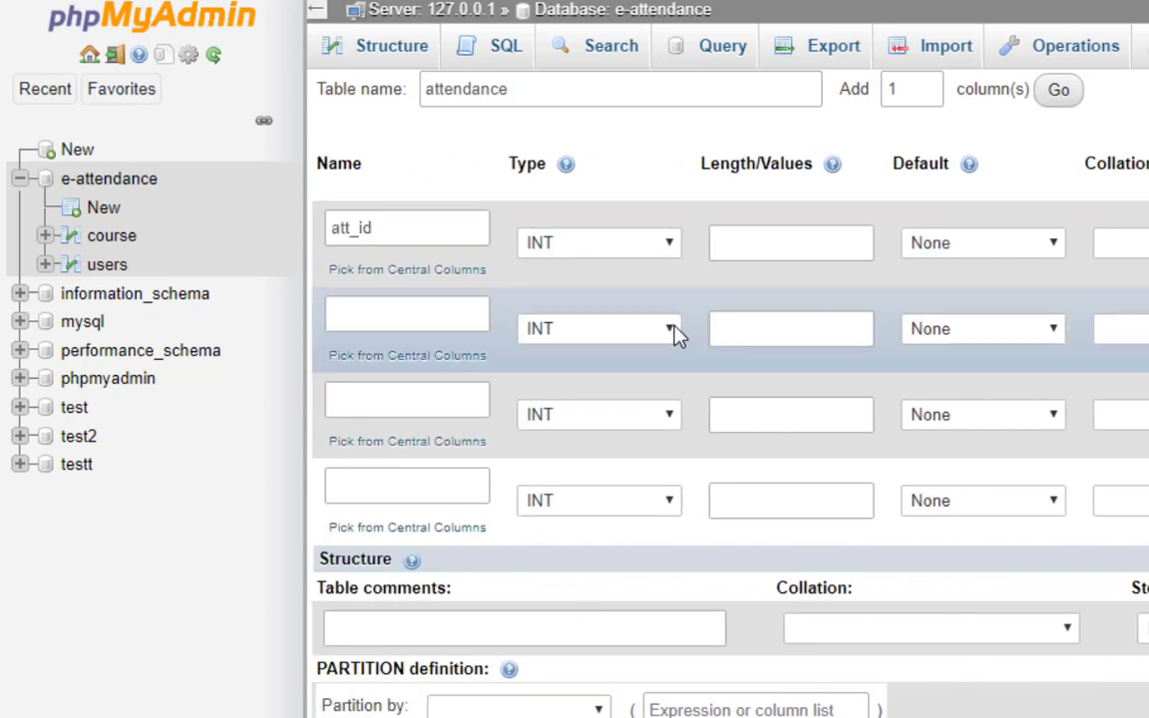
# Name the second, third and fourth columns std_id, status and comment.
pyautogui.click(392, 302)
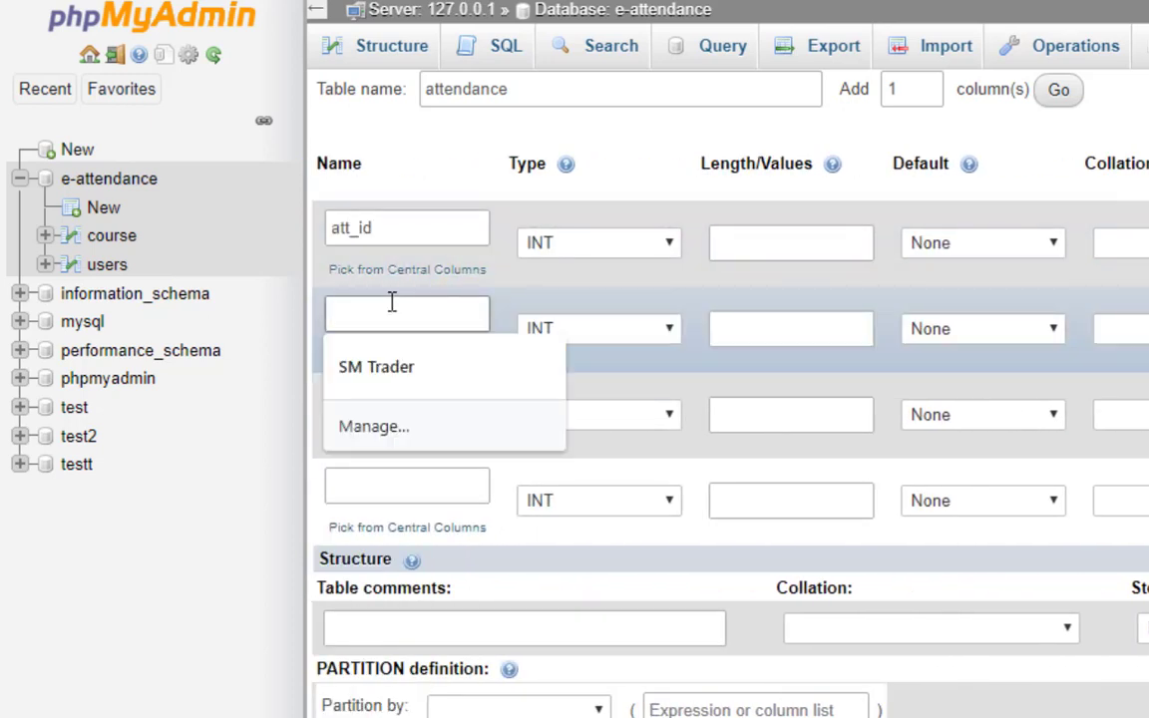
pyautogui.write('std_')
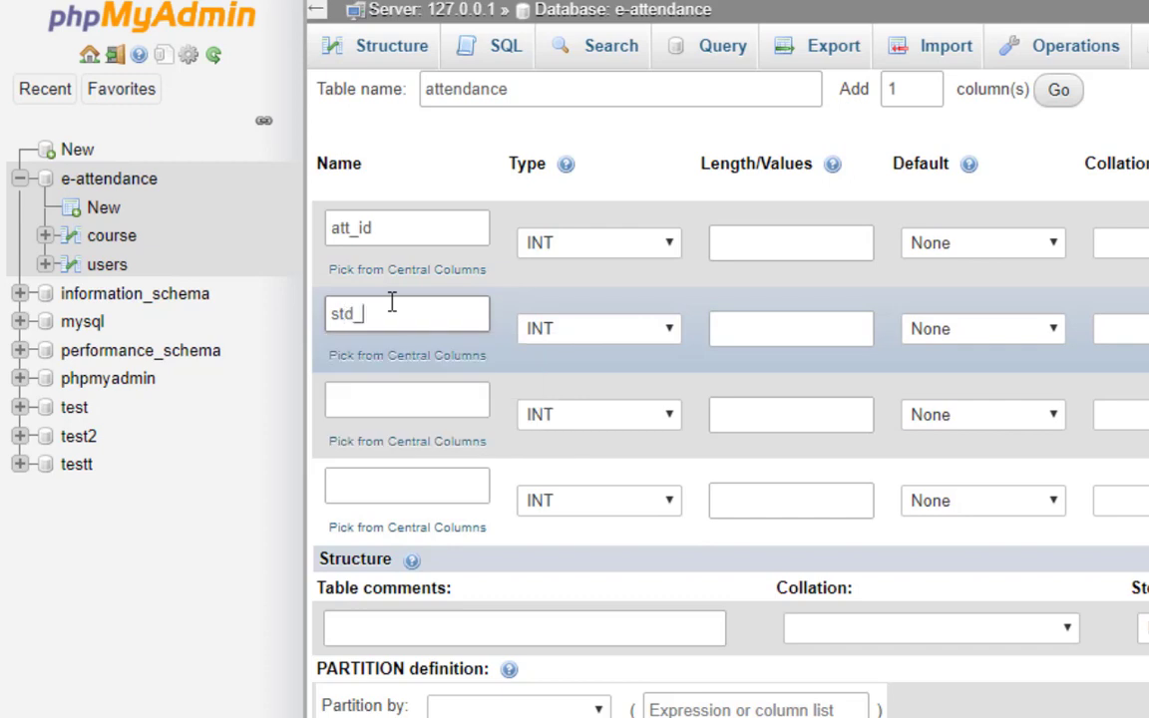
pyautogui.write('id')
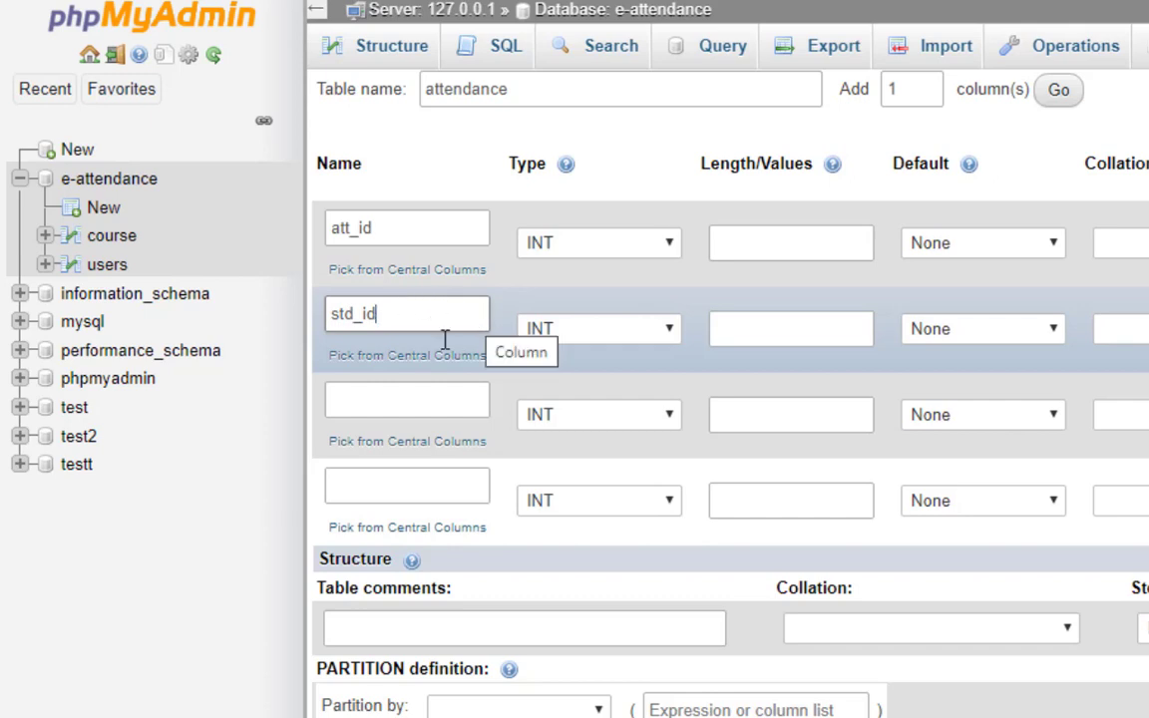
pyautogui.click(357, 394)
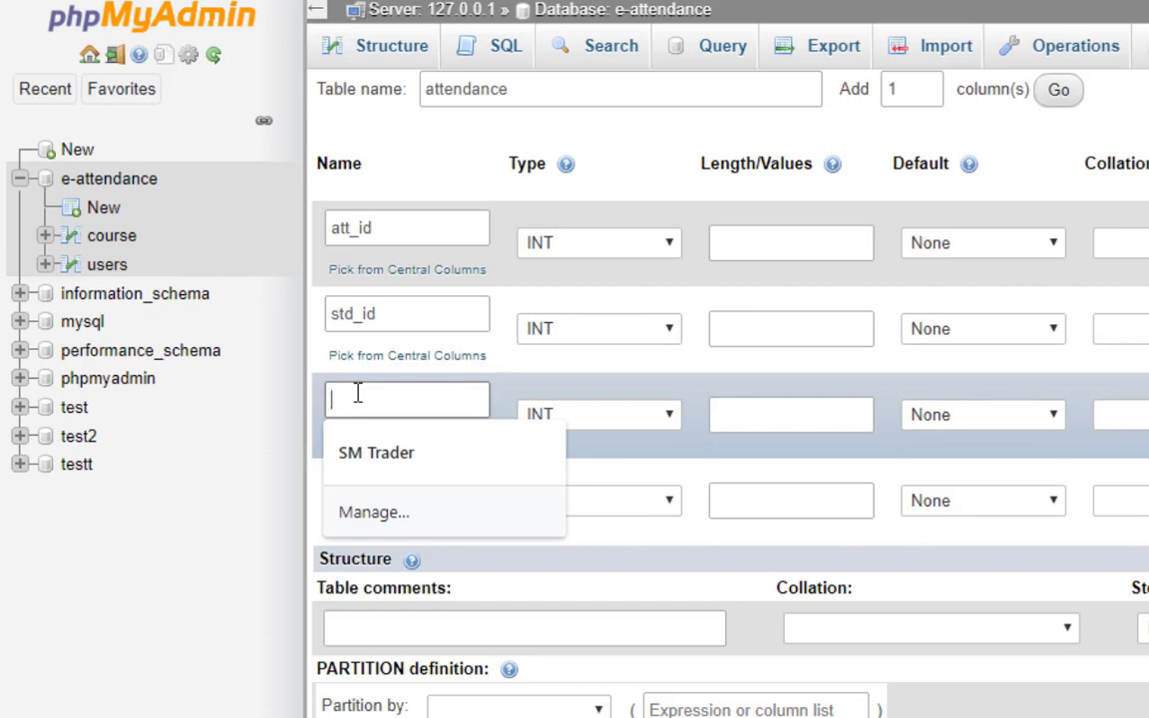
pyautogui.write('at')
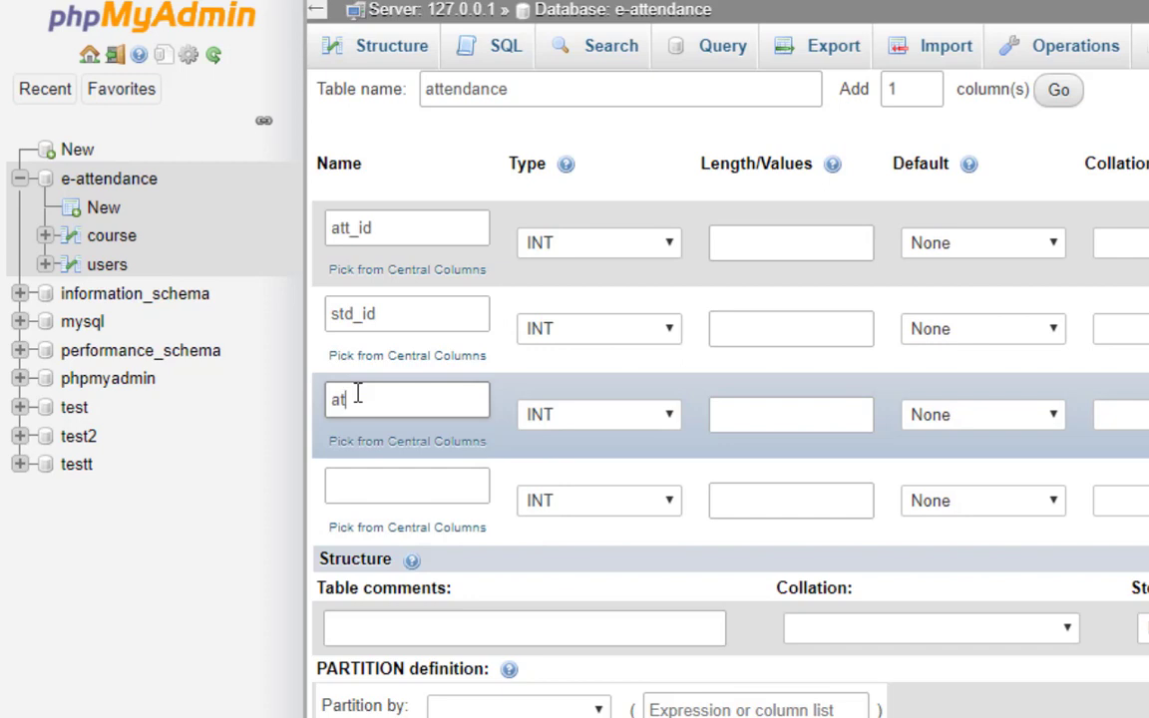
pyautogui.press('BackSpace')
pyautogui.press('BackSpace')
pyautogui.write('status')
pyautogui.click(459, 224)
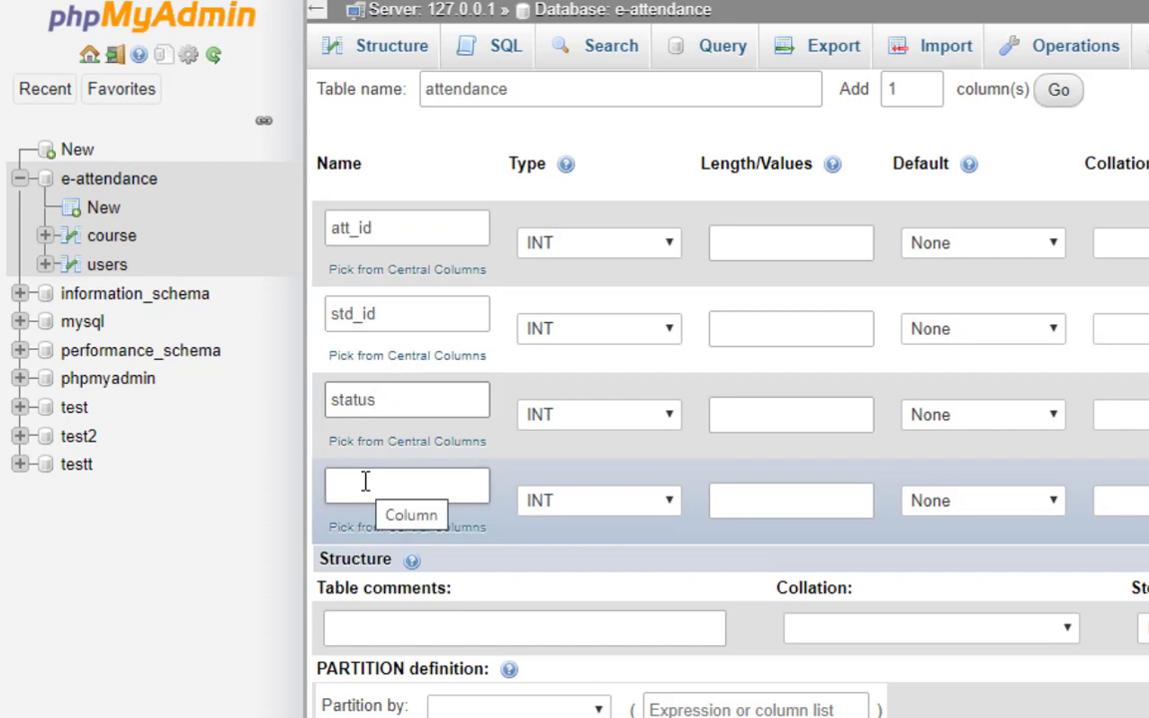
pyautogui.click(365, 483)
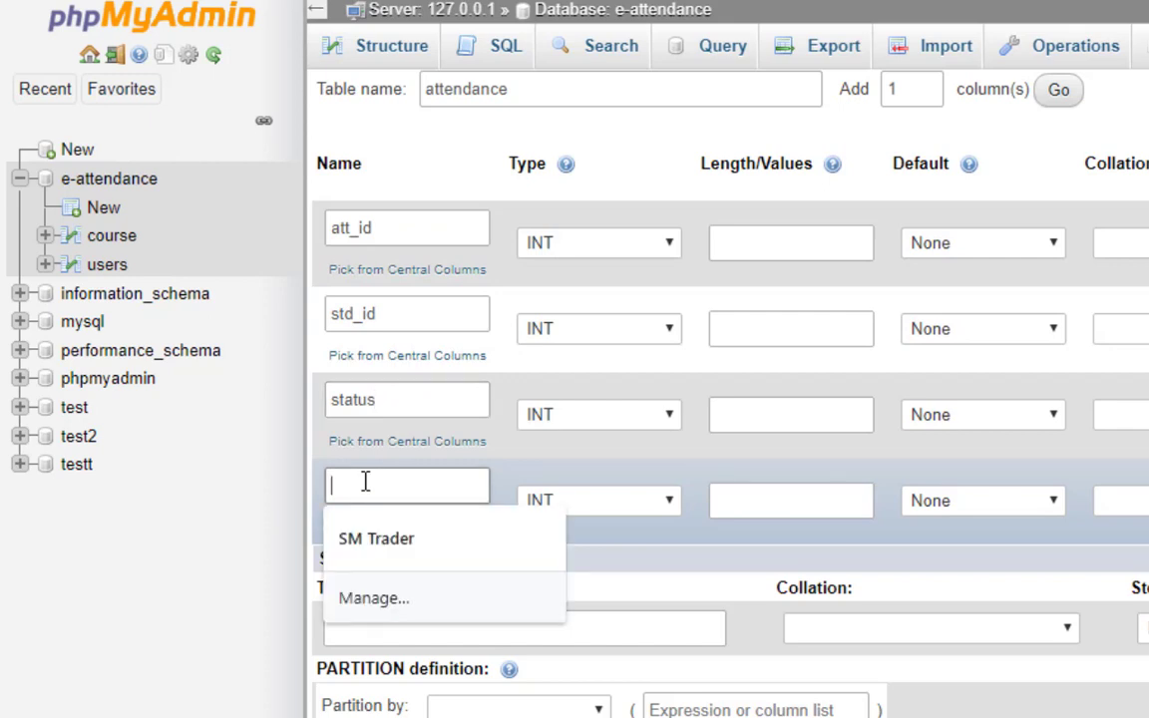
pyautogui.write('comment')
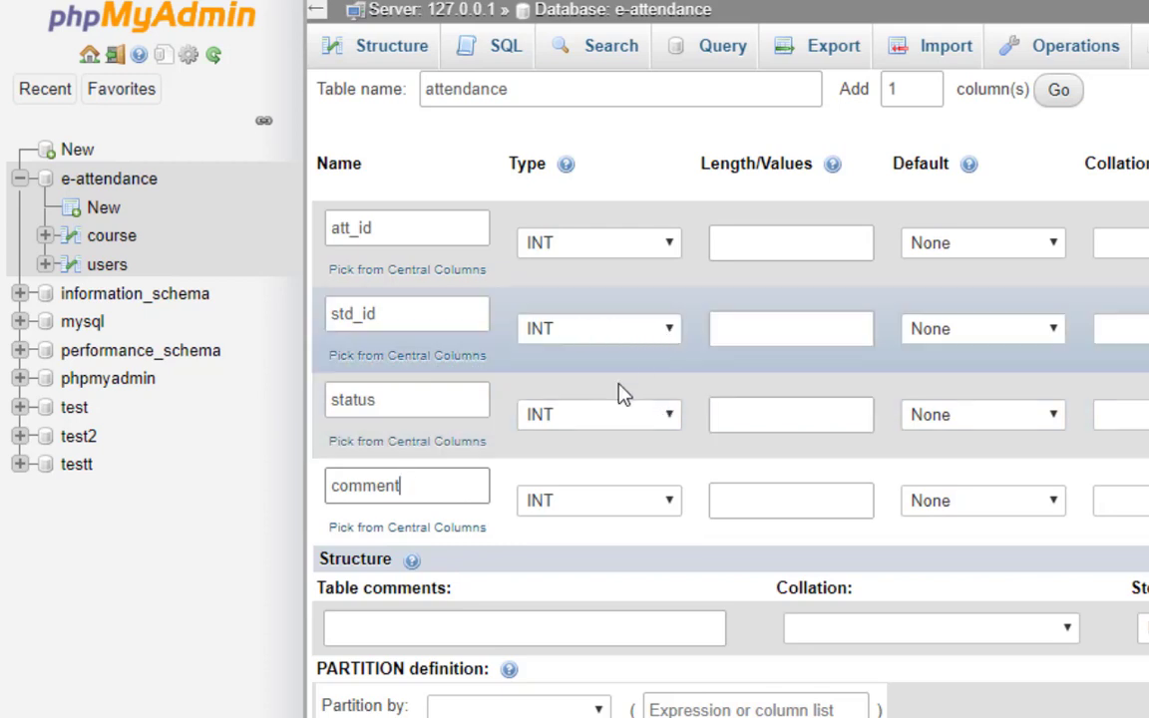
# Make status and comment TEXT columns and save the attendance table.
pyautogui.click(575, 425)
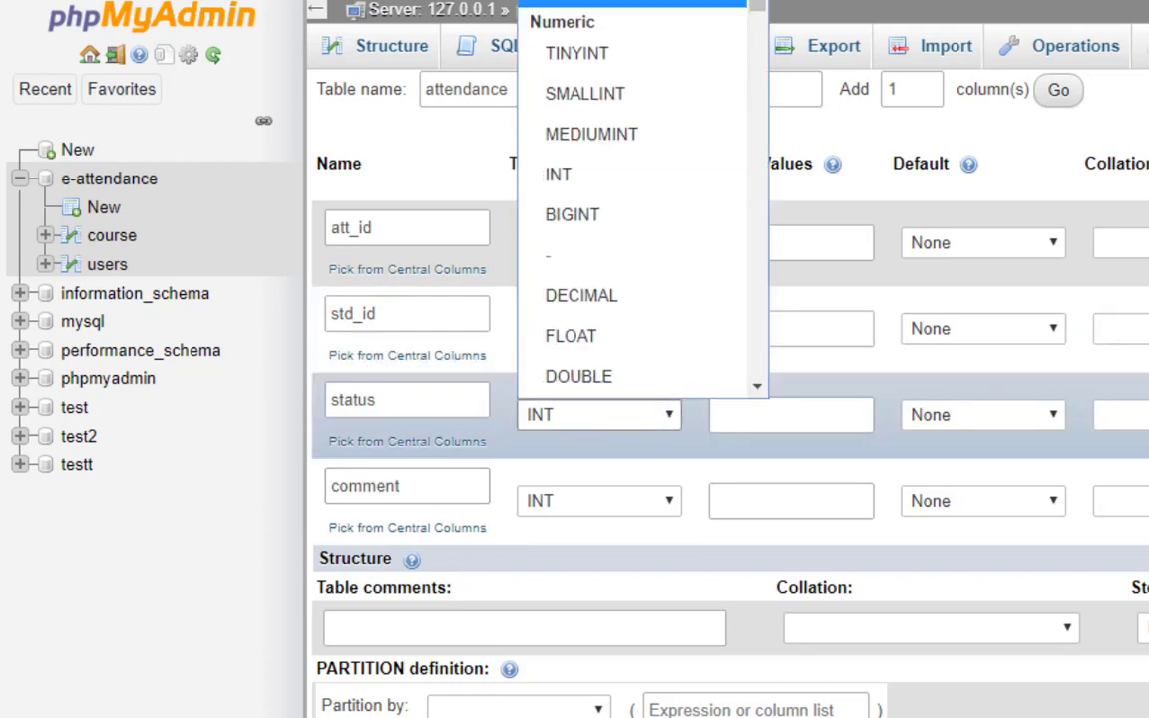
pyautogui.press('t')
pyautogui.press('Return')
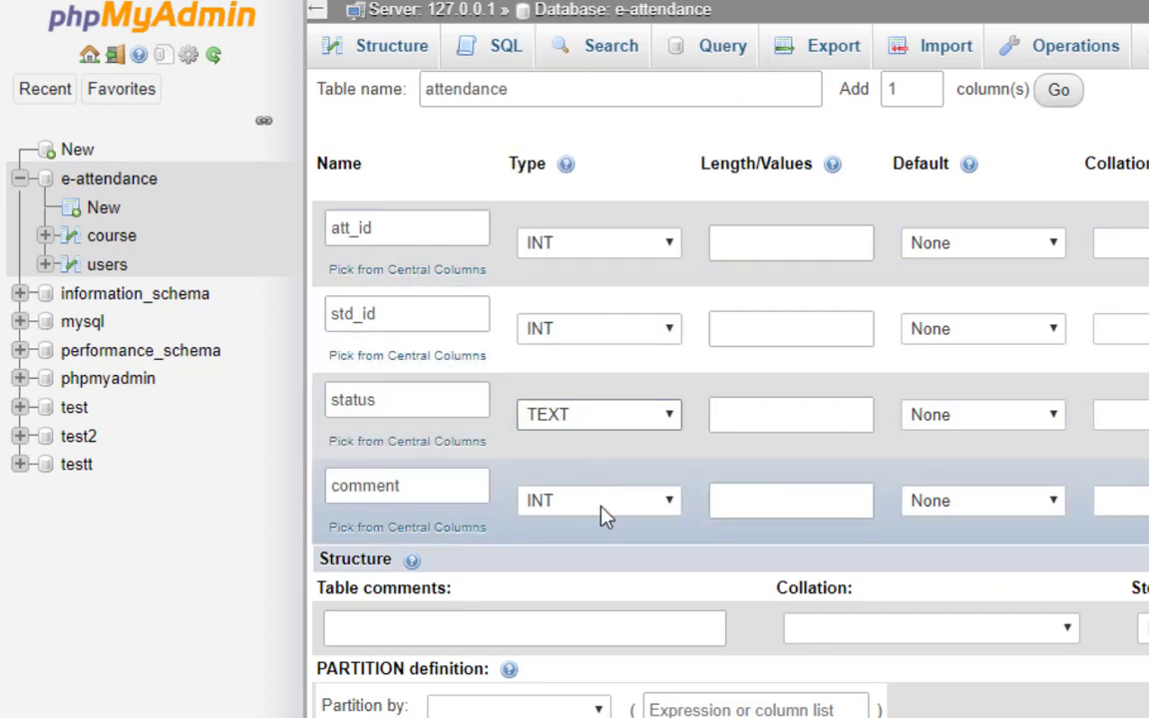
pyautogui.click(602, 509)
pyautogui.press('t')
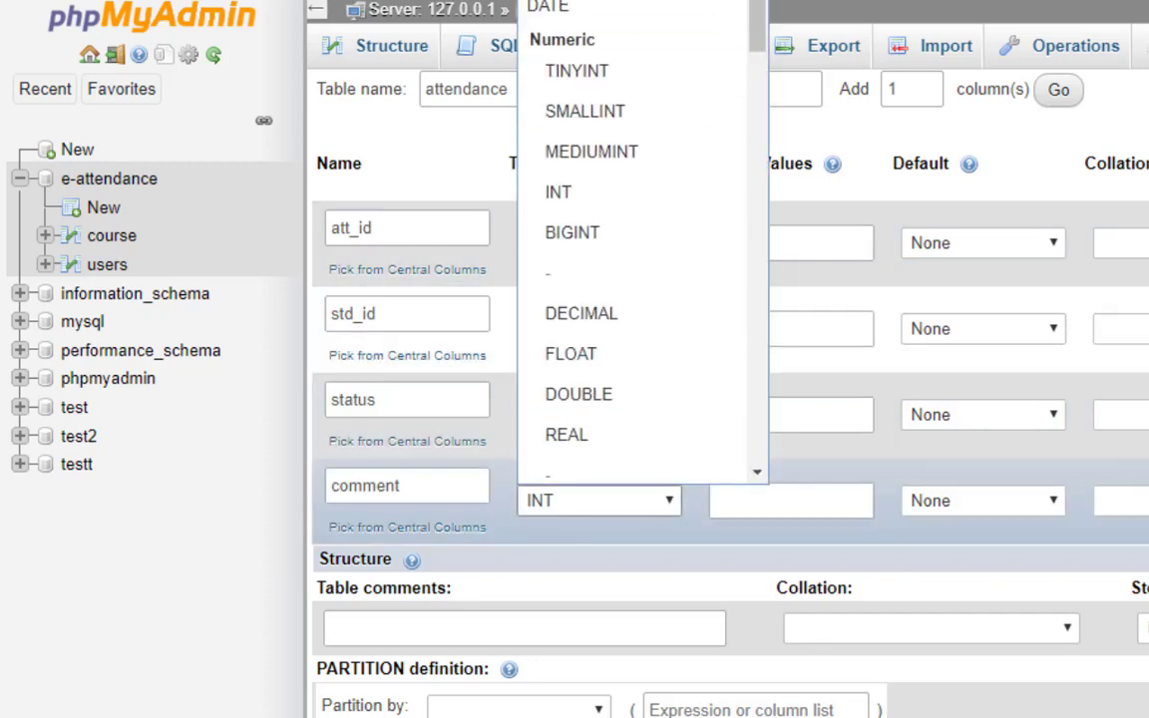
pyautogui.press('Return')
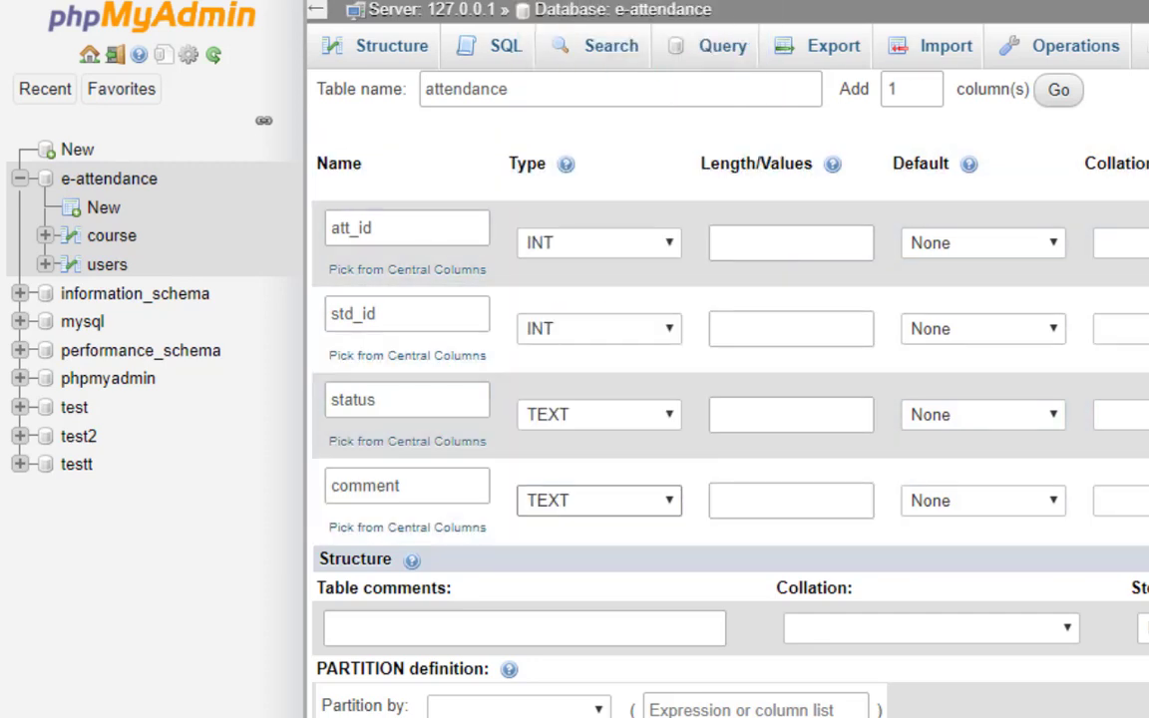
pyautogui.scroll(-1, 727, 399)
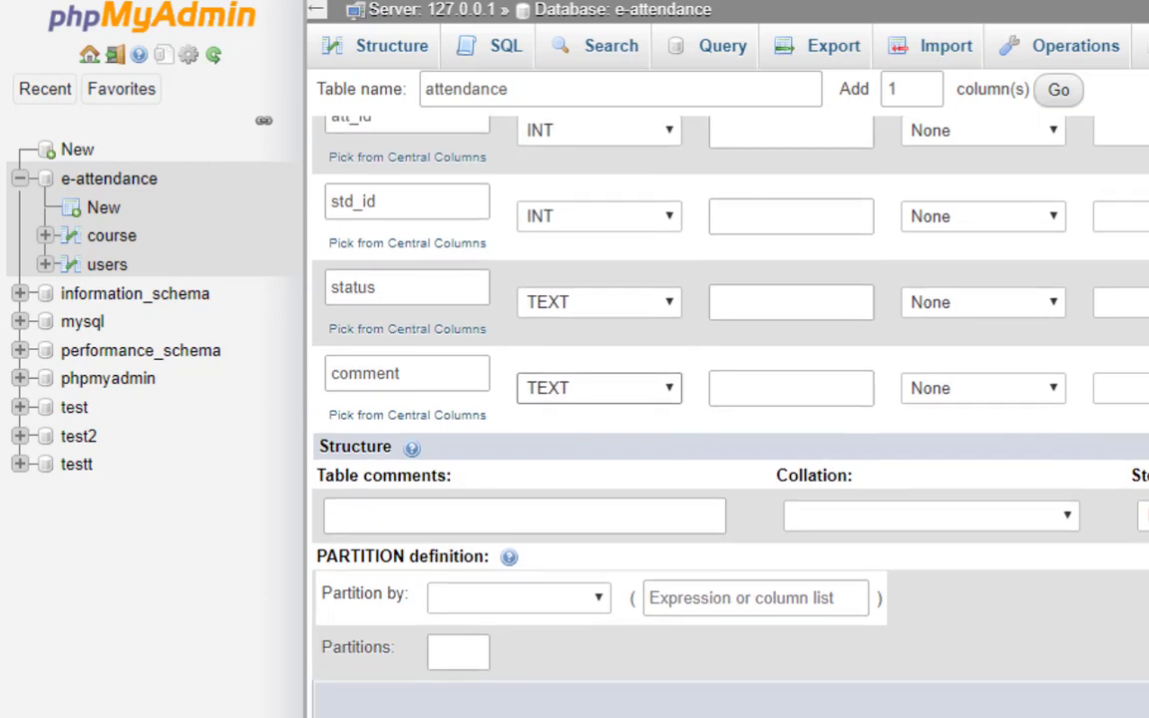
pyautogui.press('Return')
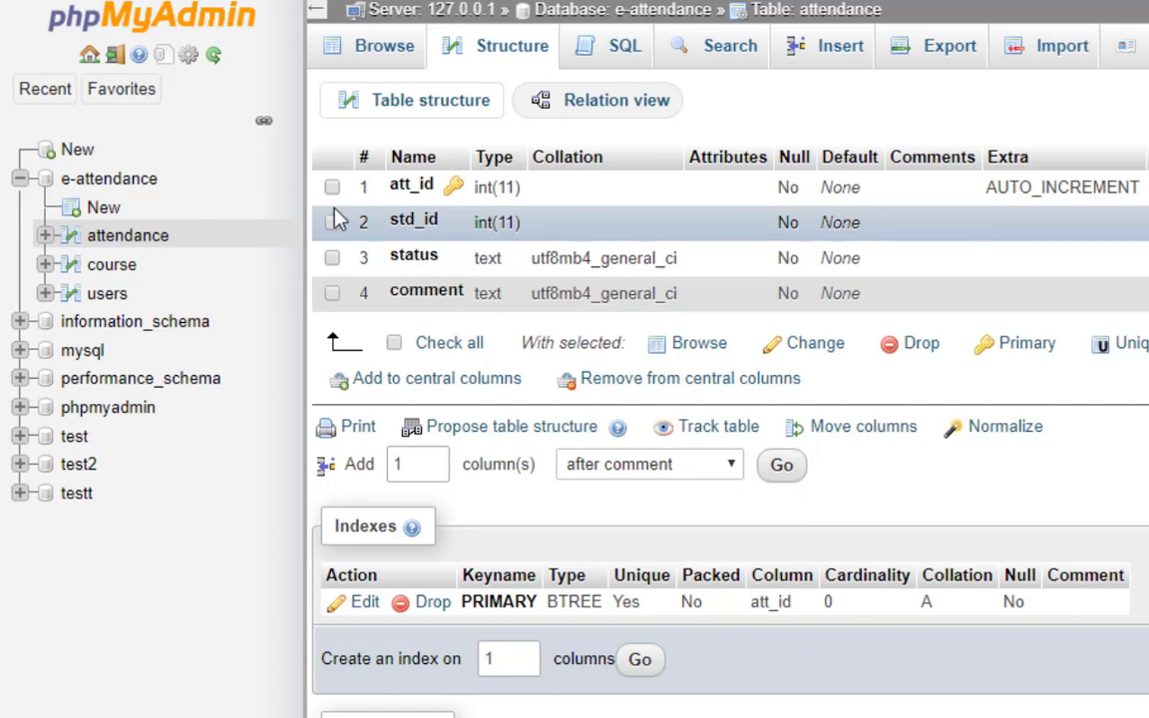
# Start a new blank table under the e-attendance database.
pyautogui.click(104, 209)
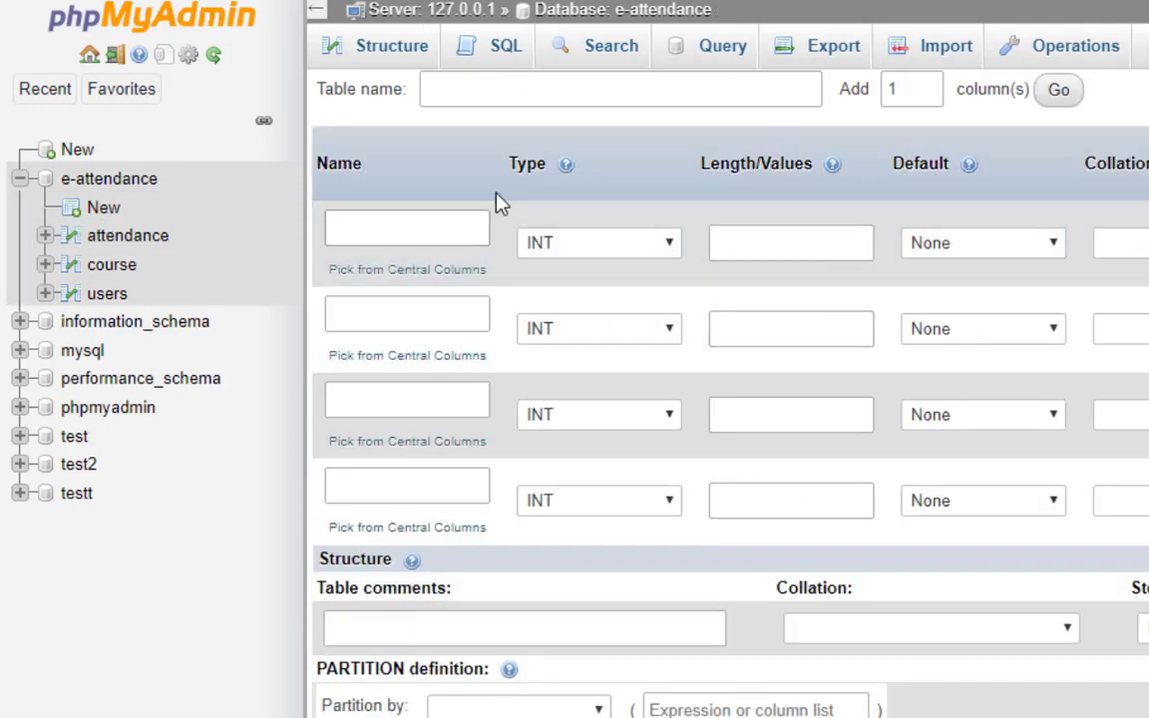
# Name the new table 'students' and its first column std_id.
pyautogui.click(436, 89)
pyautogui.write('student')
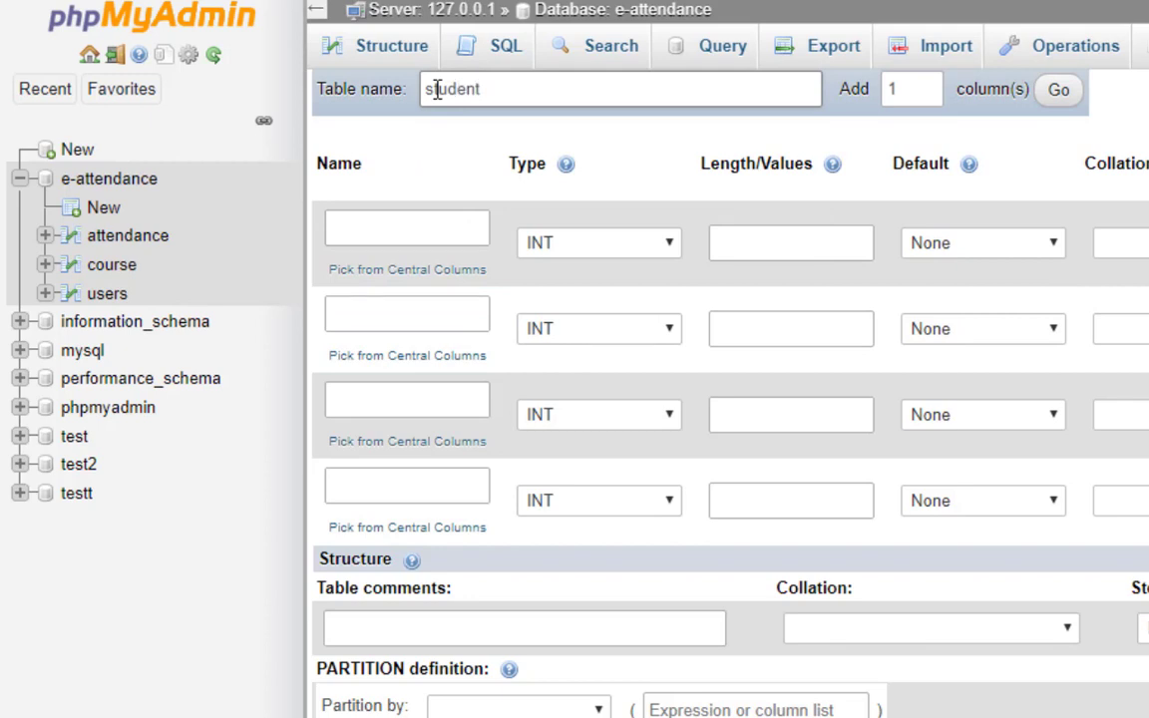
pyautogui.write('s')
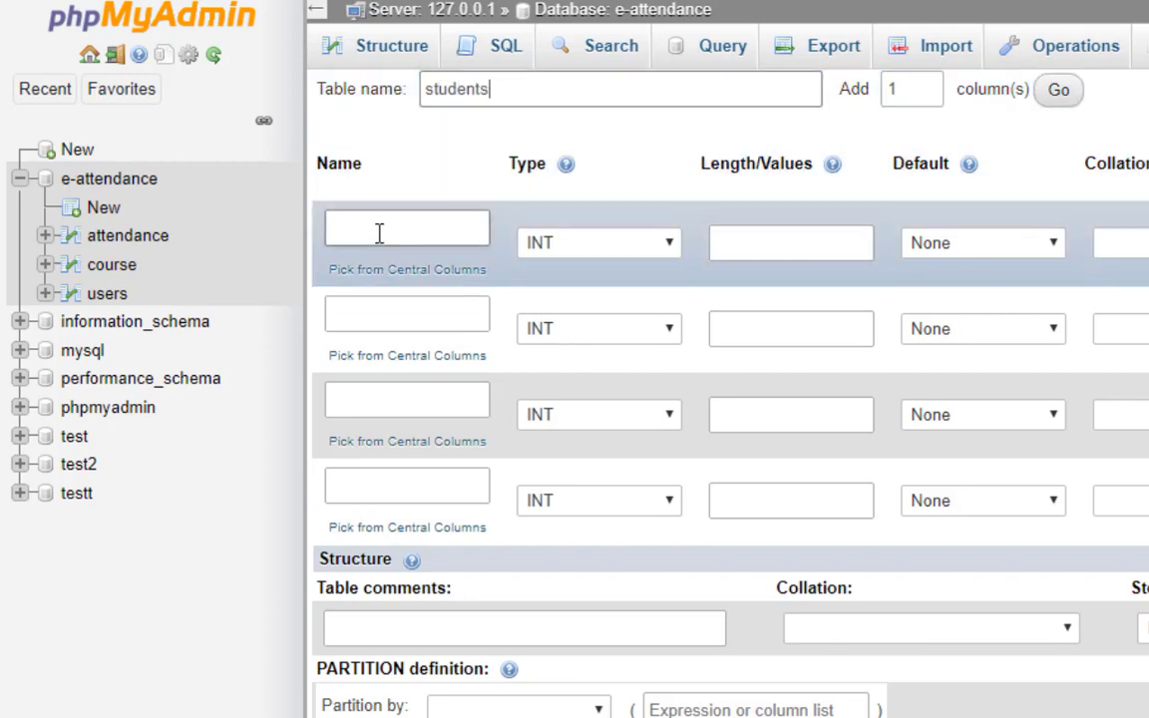
pyautogui.click(379, 231)
pyautogui.write('std_id')
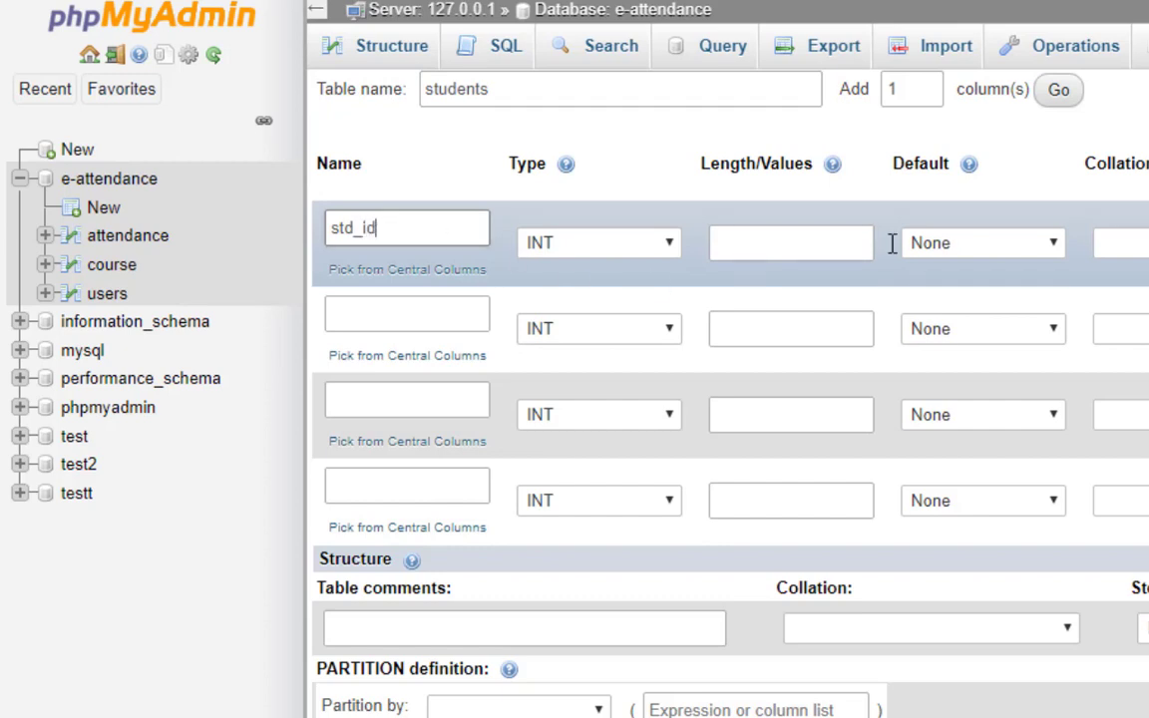
# Confirm std_id as the PRIMARY key and tick A_I to auto-increment it.
pyautogui.hscroll(2, 728, 399)
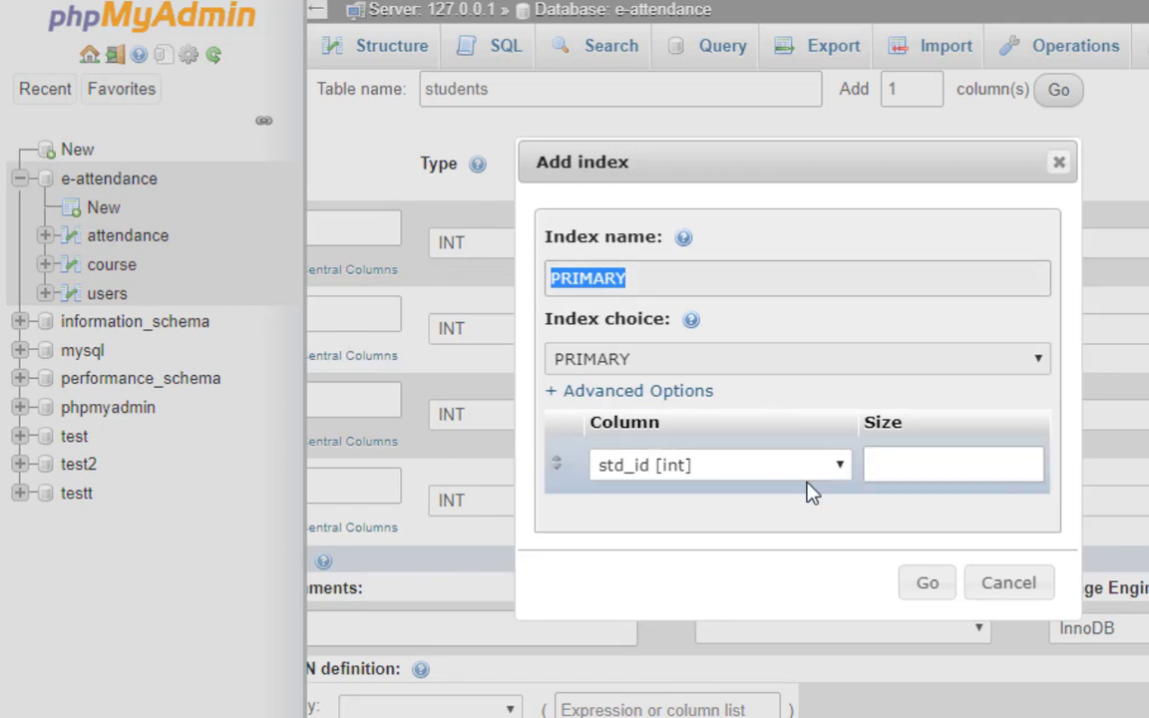
pyautogui.click(926, 586)
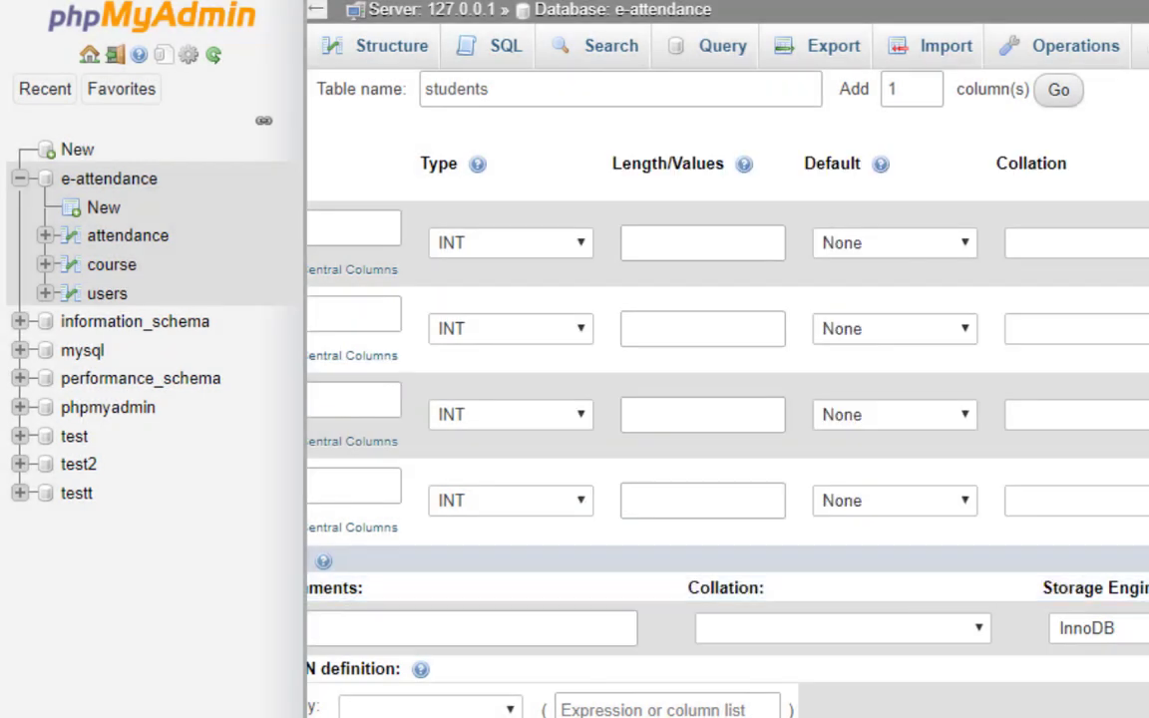
pyautogui.hscroll(10, 728, 399)
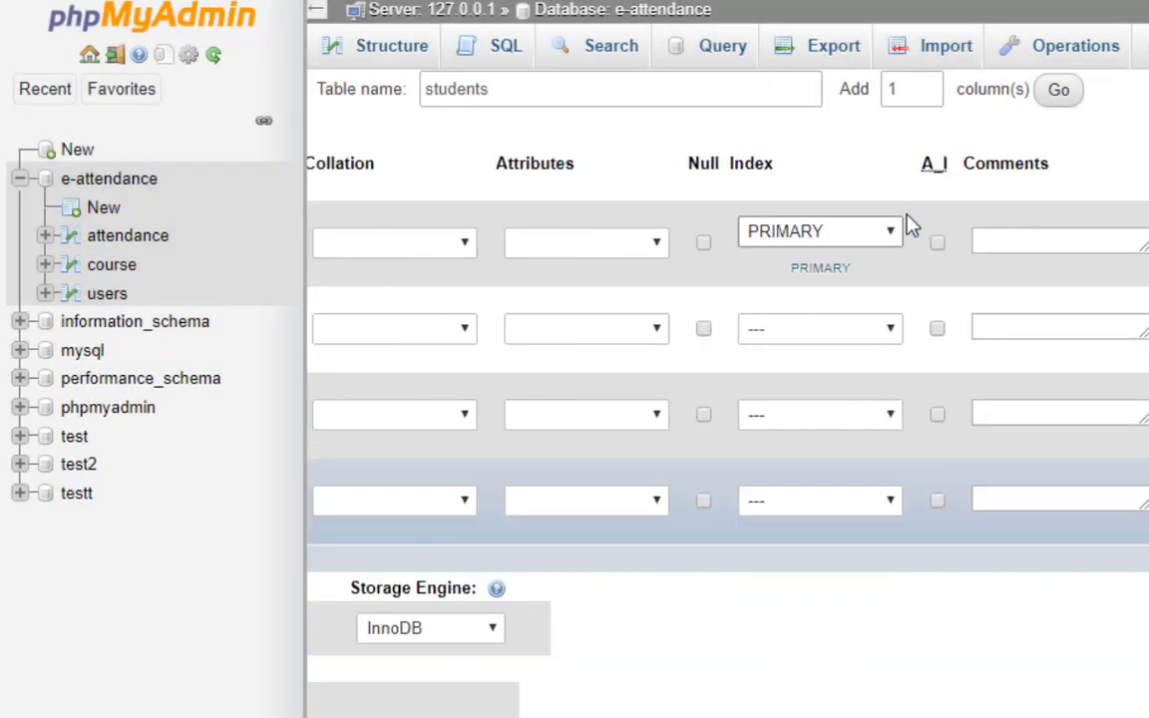
pyautogui.click(935, 245)
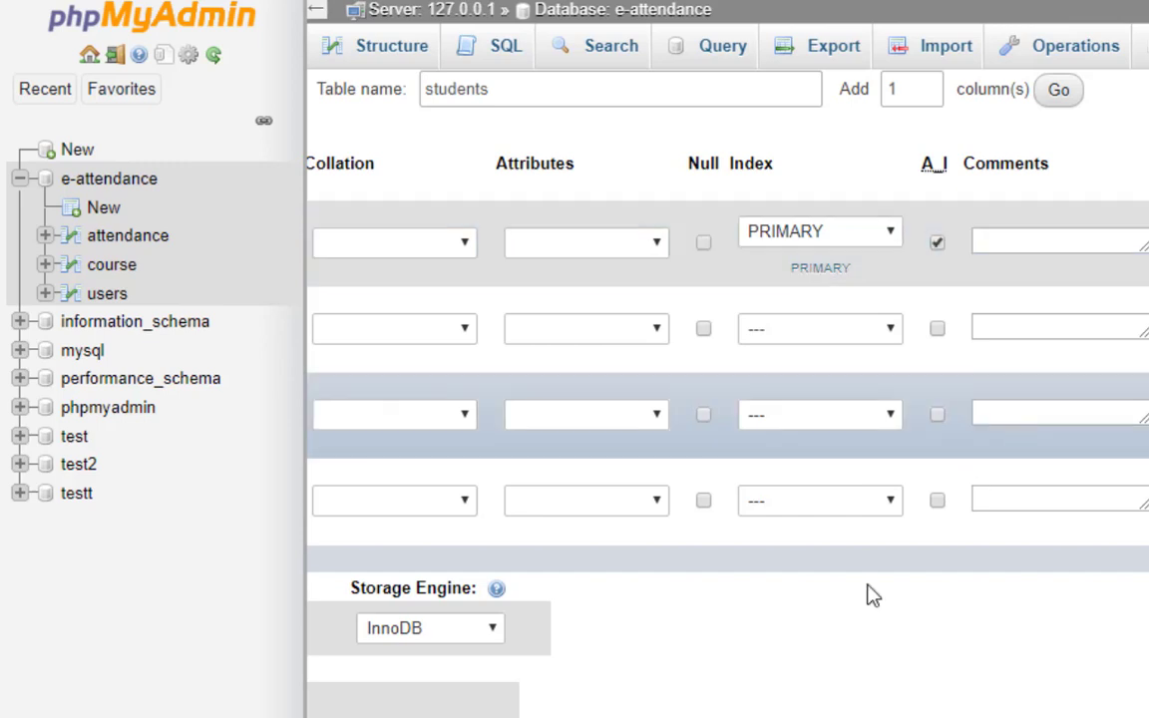
pyautogui.hscroll(-10, 727, 399)
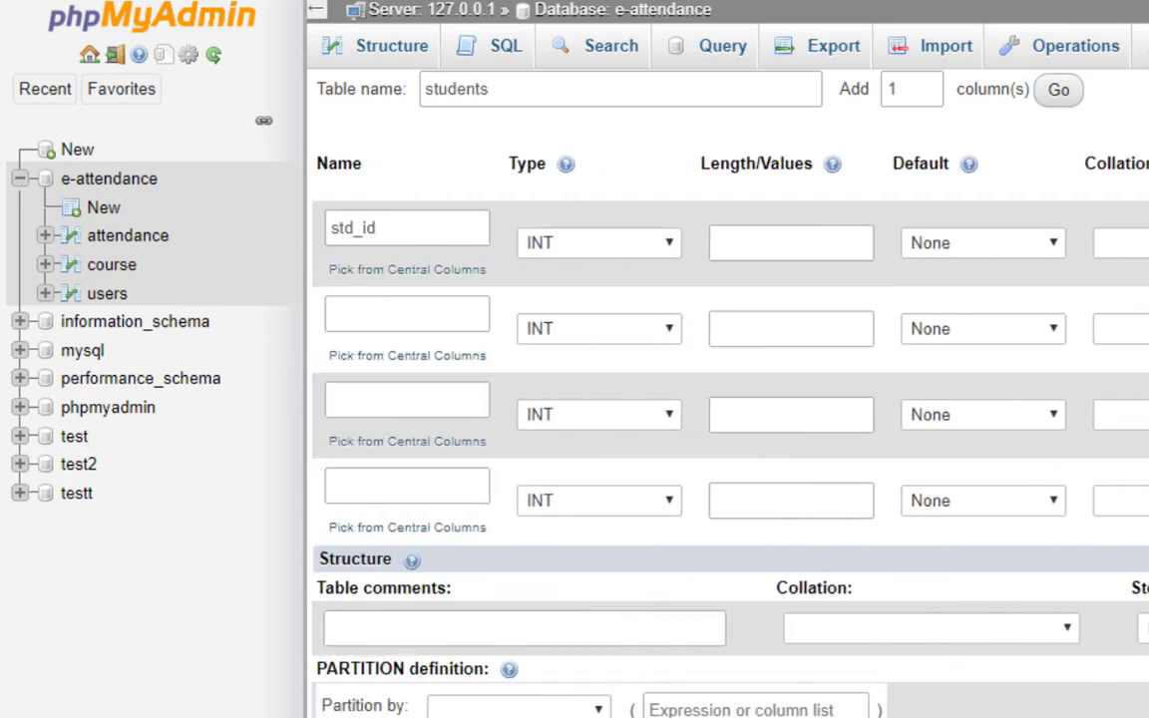
# Name the second column student_name and set its type to TEXT.
pyautogui.click(360, 318)
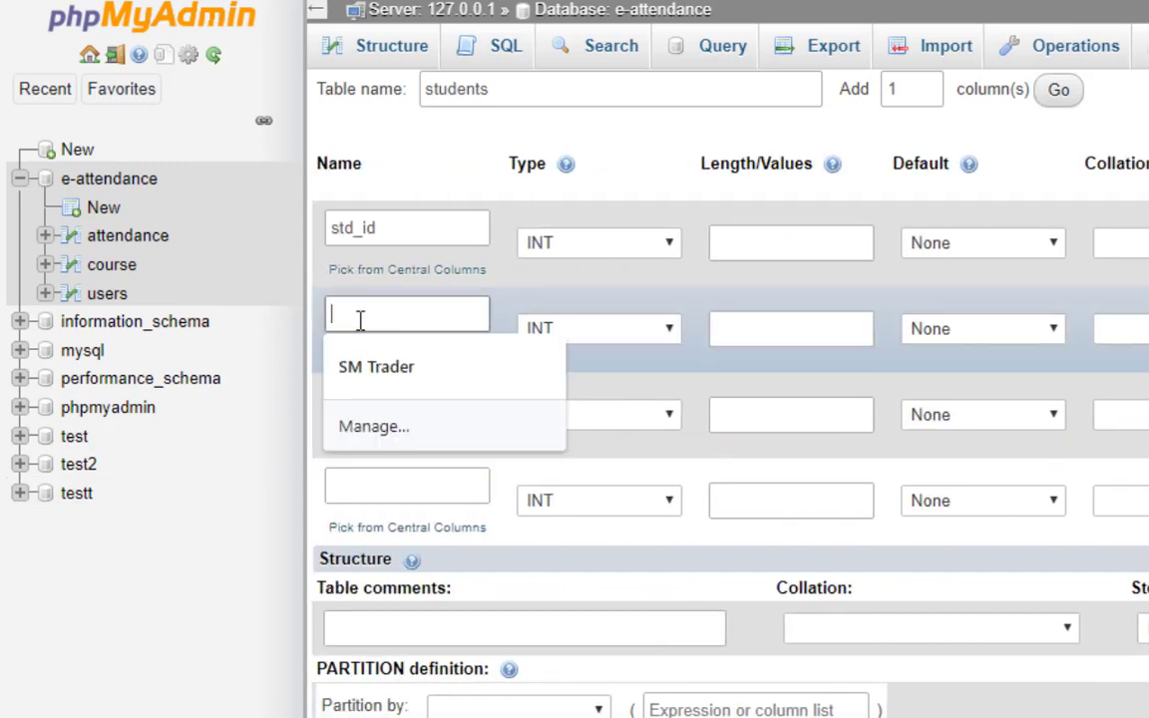
pyautogui.write('stude')
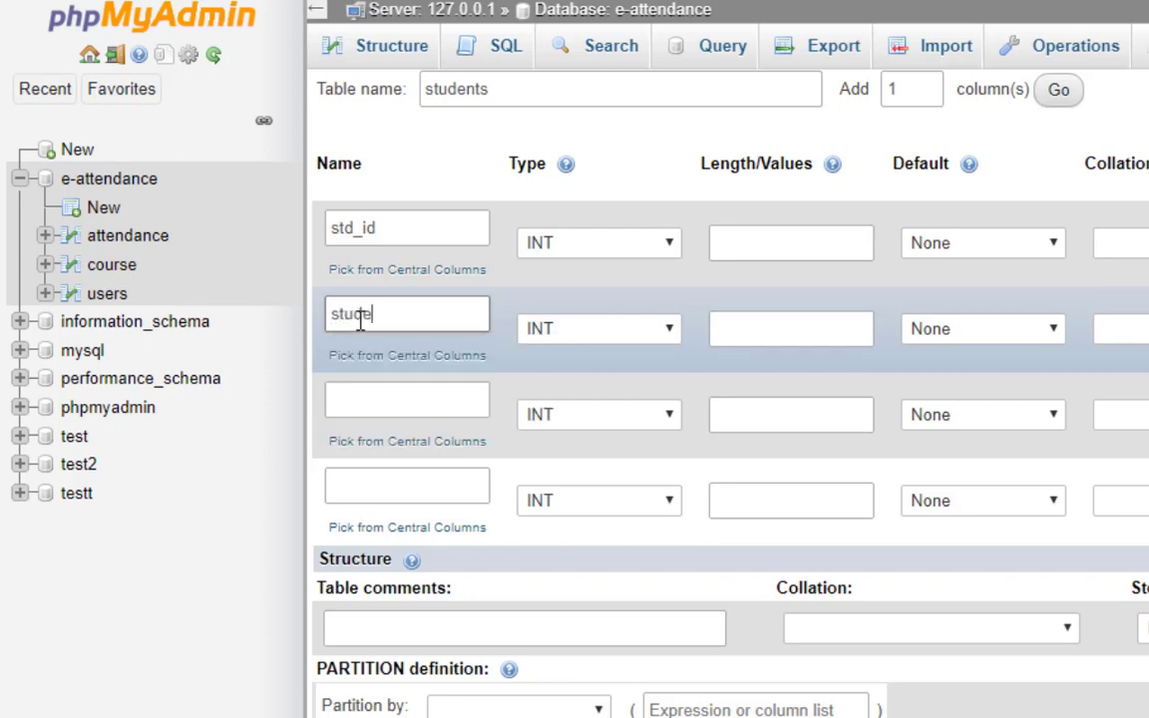
pyautogui.write('nt name')
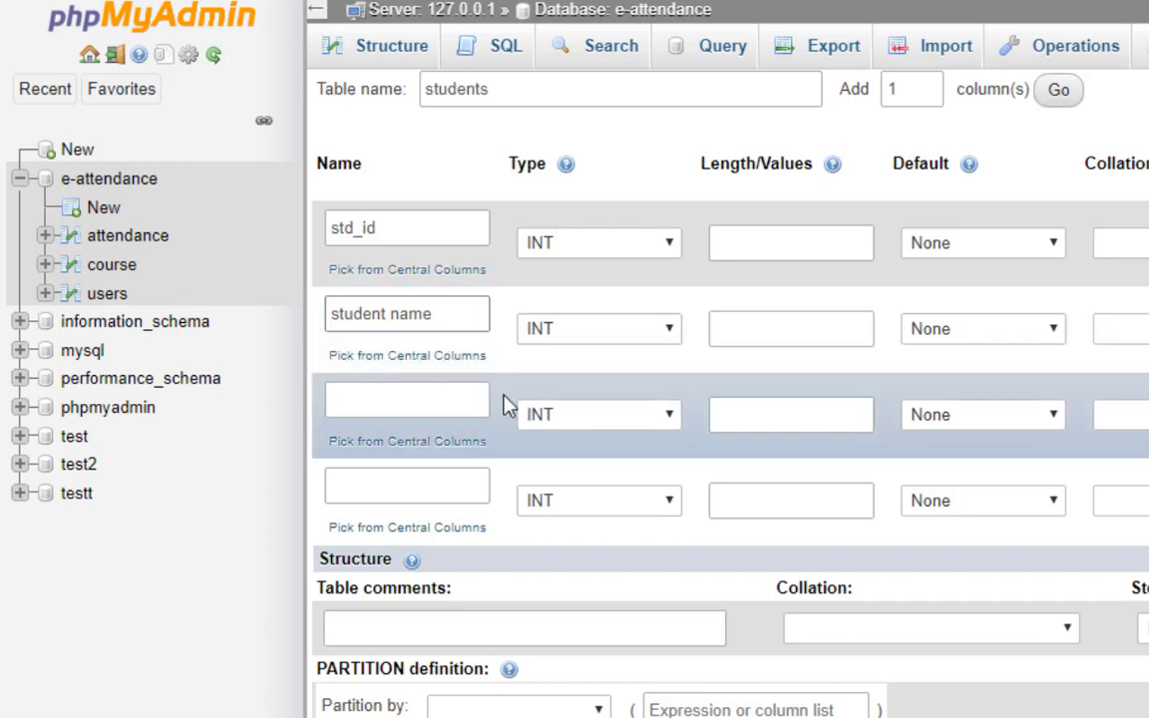
pyautogui.click(392, 315)
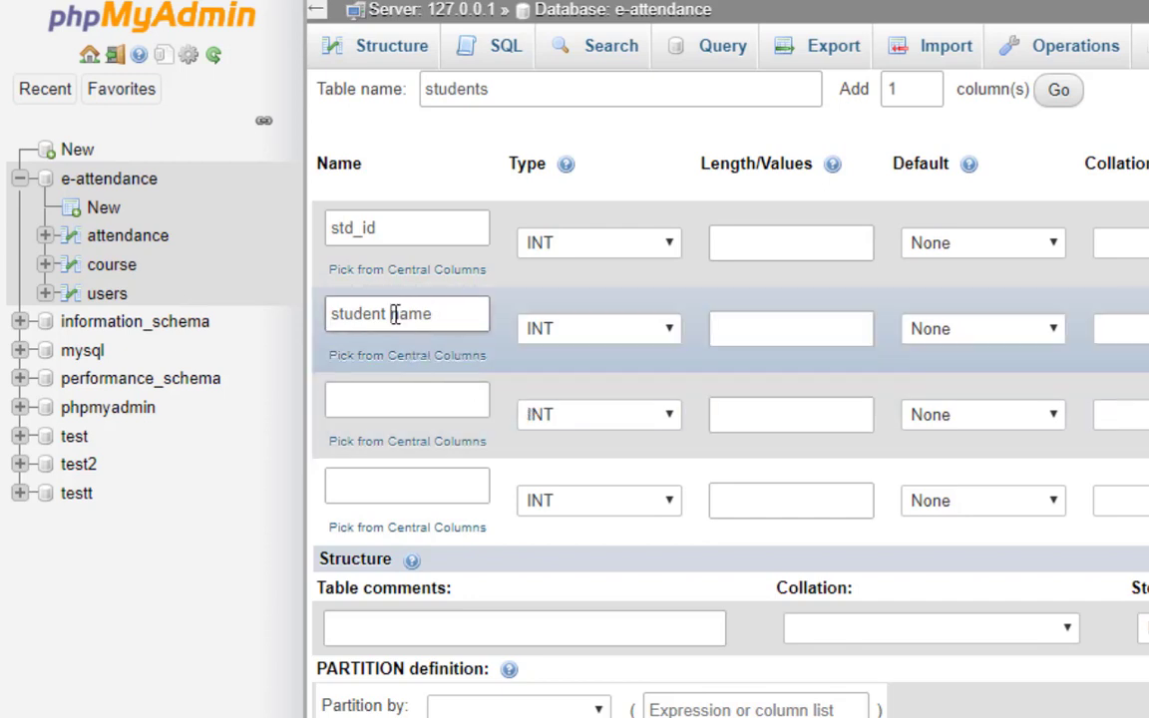
pyautogui.press('BackSpace')
pyautogui.write('_')
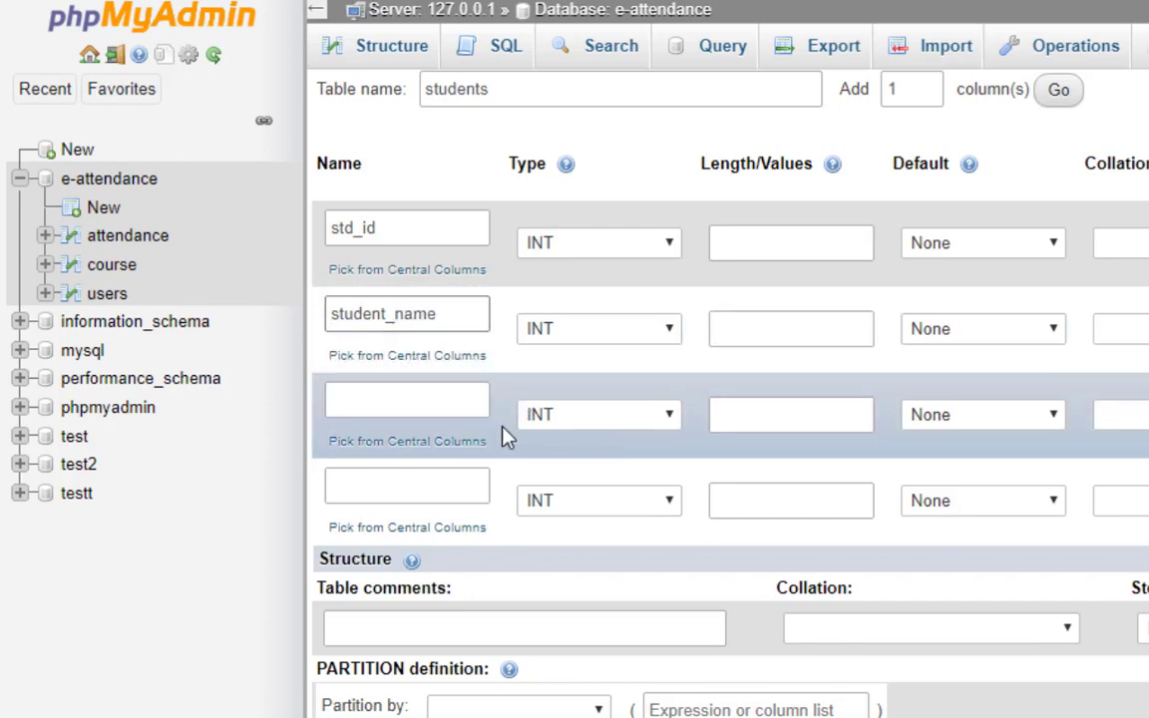
pyautogui.click(389, 409)
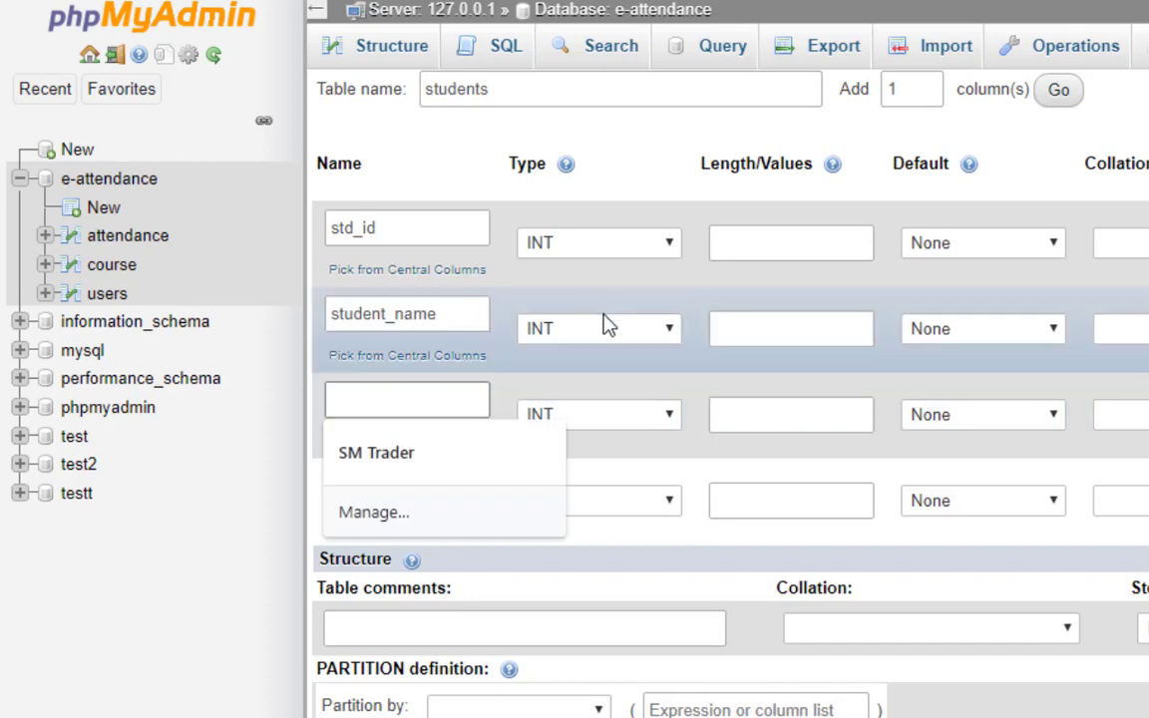
pyautogui.click(608, 326)
pyautogui.click(607, 327)
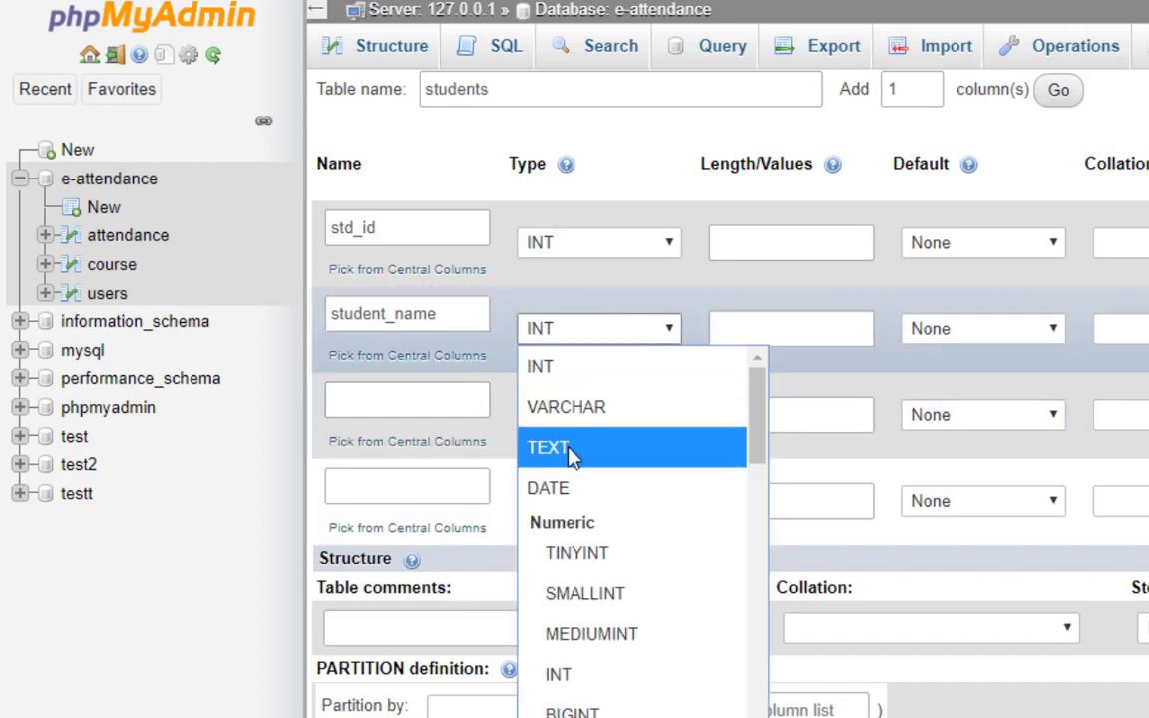
pyautogui.click(575, 450)
# Name the third and fourth columns std_email and contact.
pyautogui.click(360, 394)
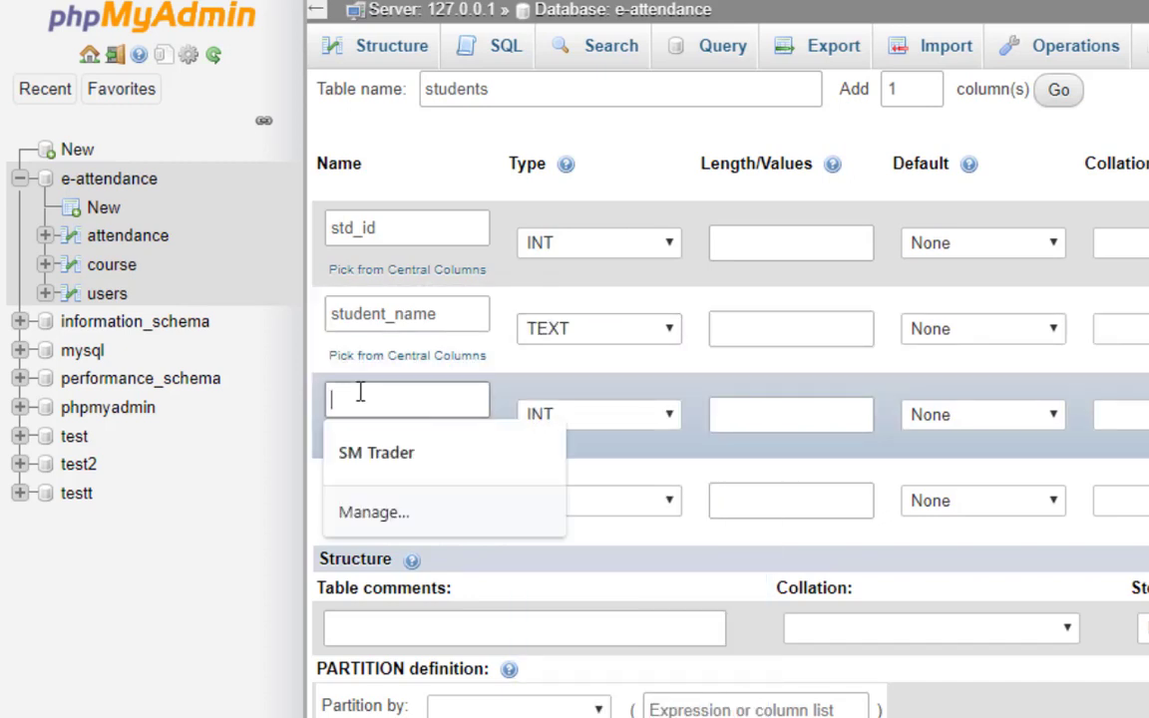
pyautogui.write('student_')
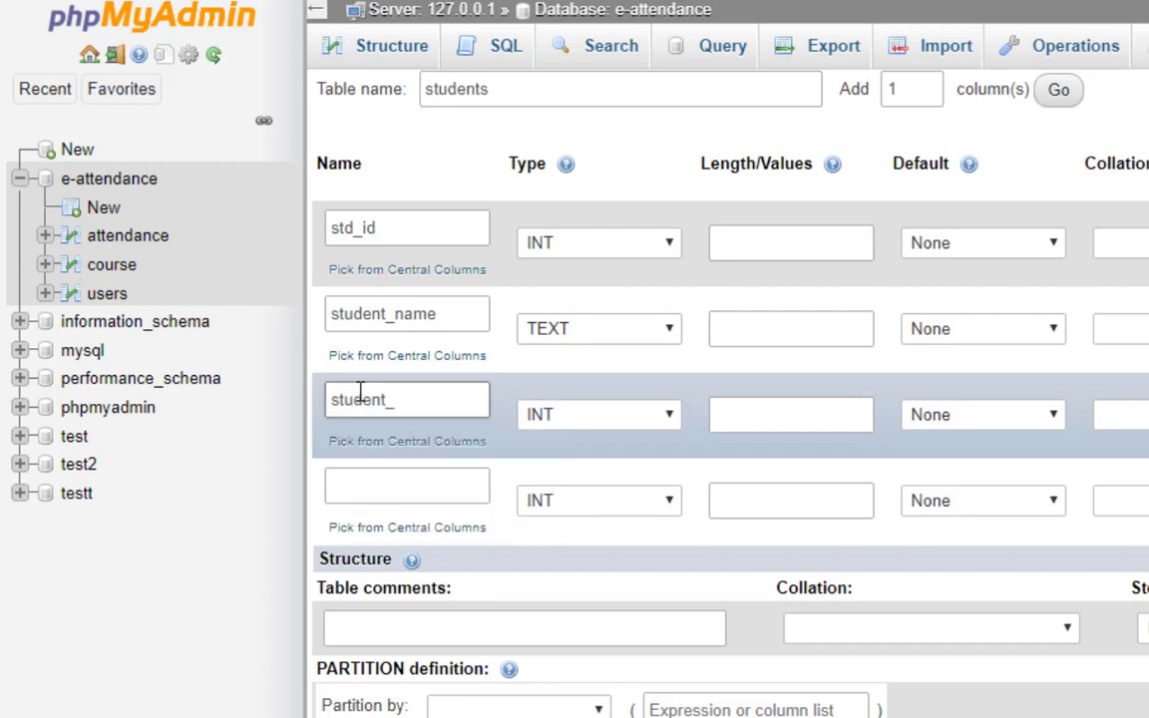
pyautogui.press('BackSpace')
pyautogui.press('BackSpace')
pyautogui.write('d')
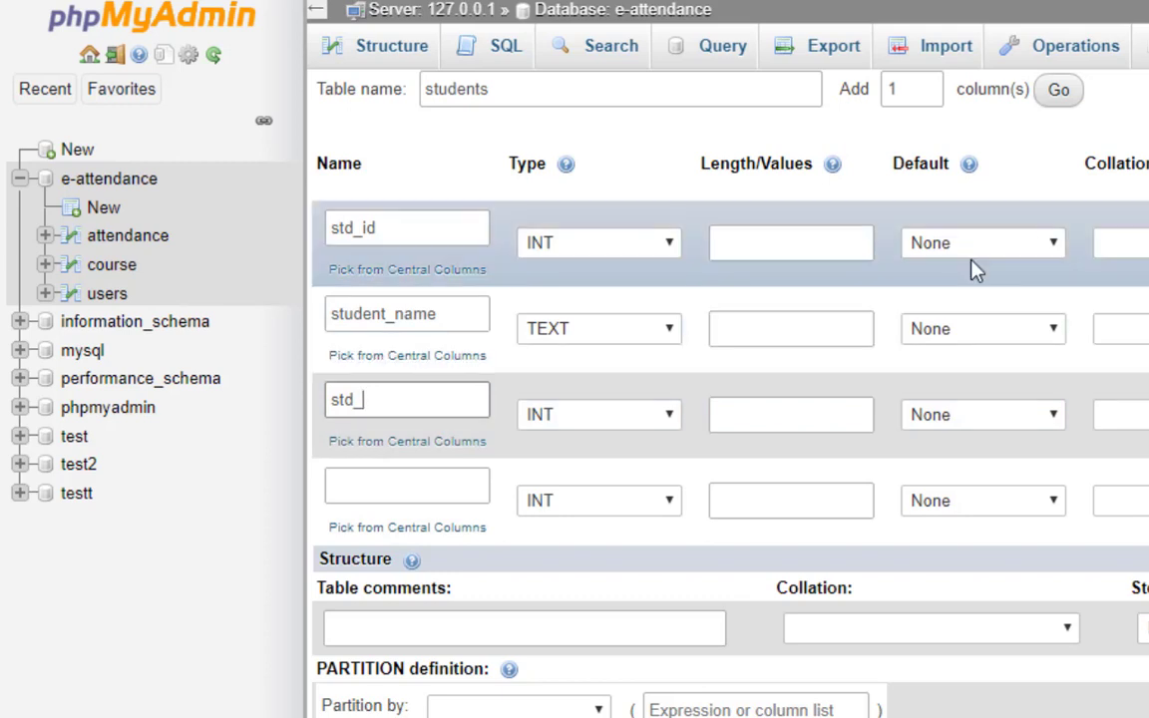
pyautogui.write('_co')
pyautogui.write('email')
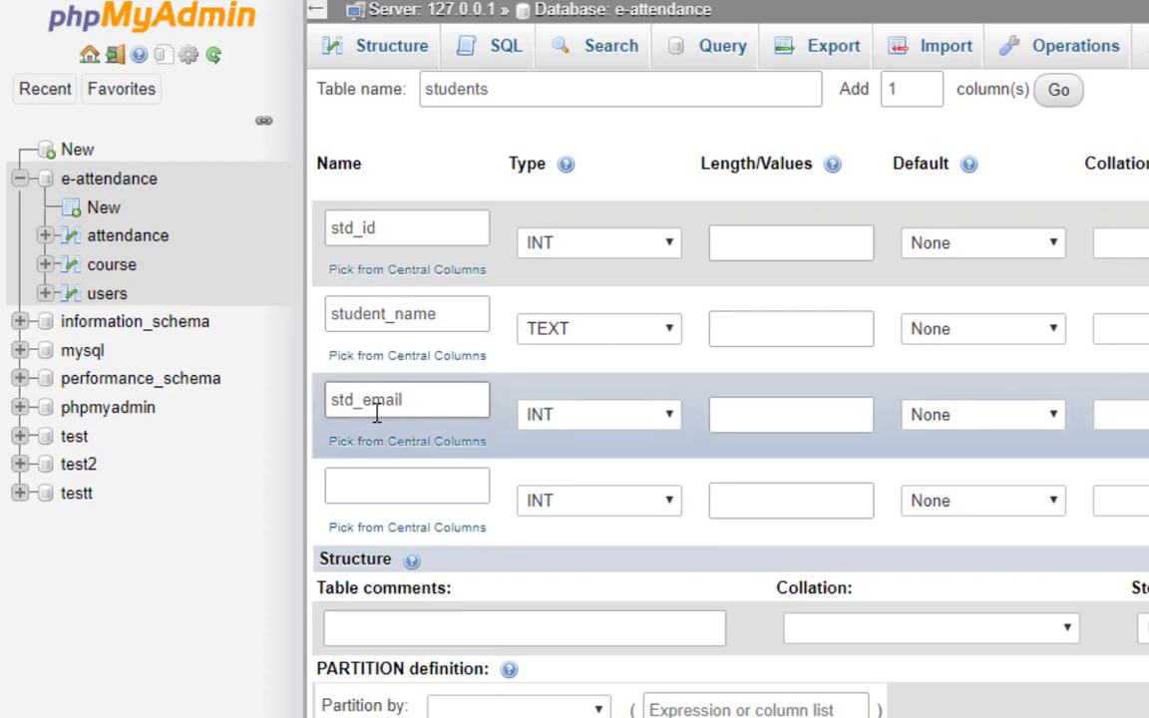
pyautogui.click(361, 487)
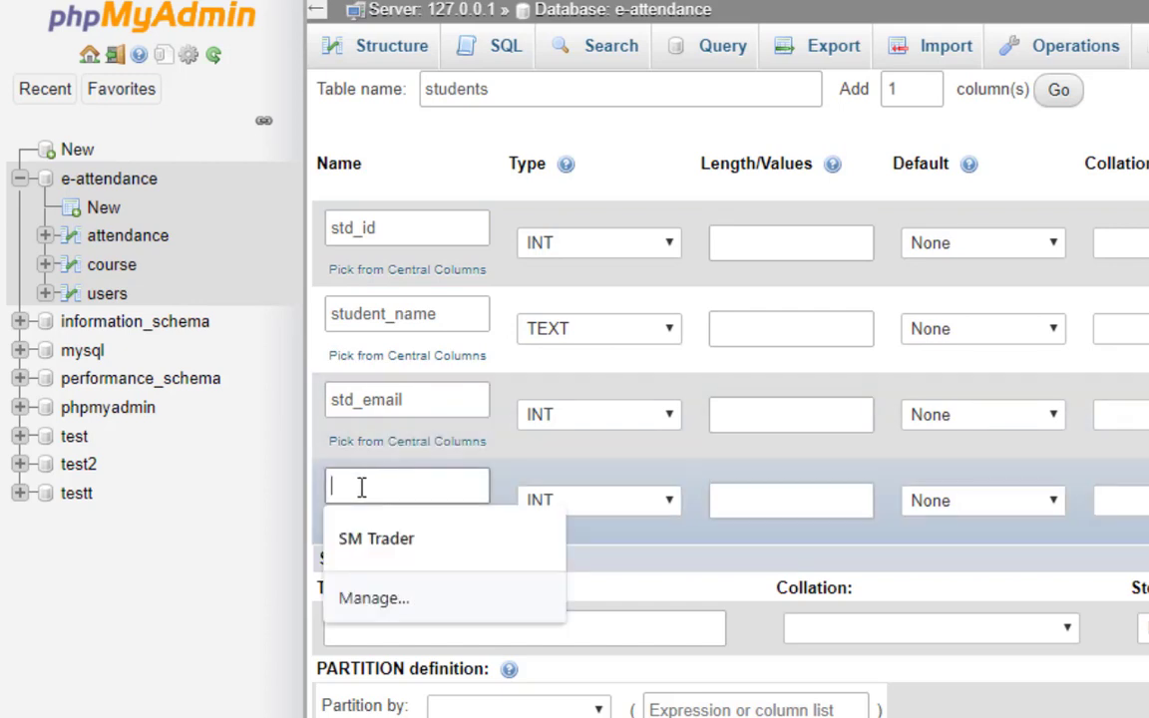
pyautogui.write('contact')
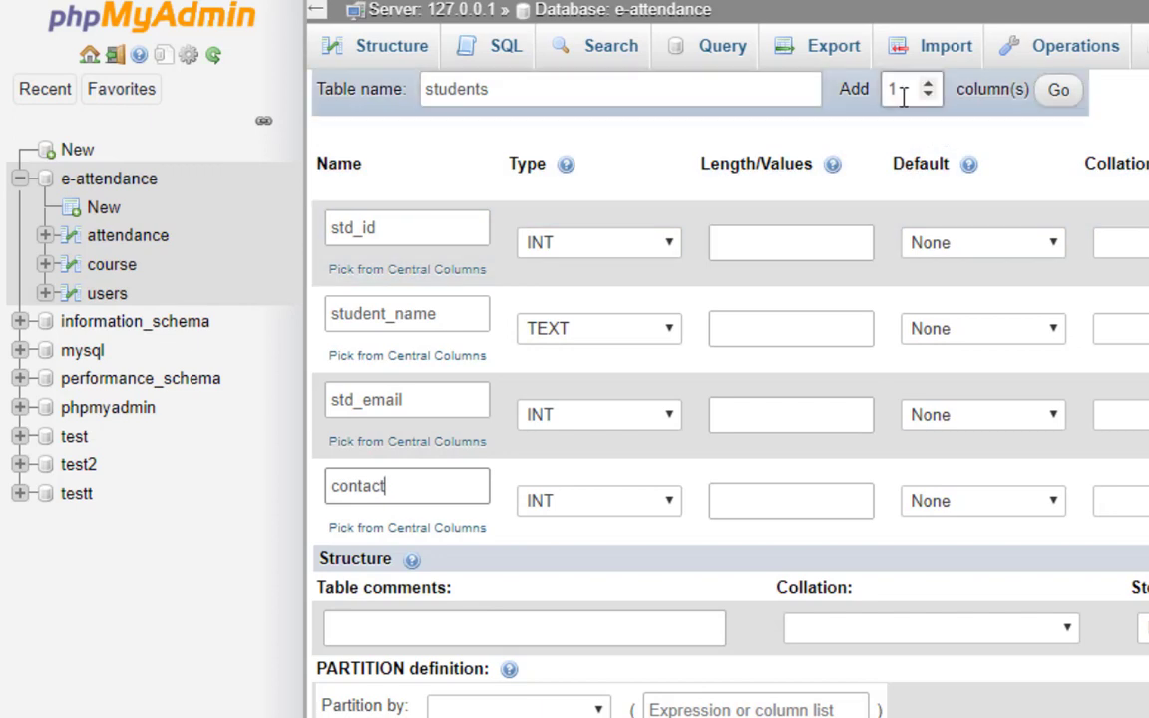
# Add a fifth column named course_id.
pyautogui.click(1055, 95)
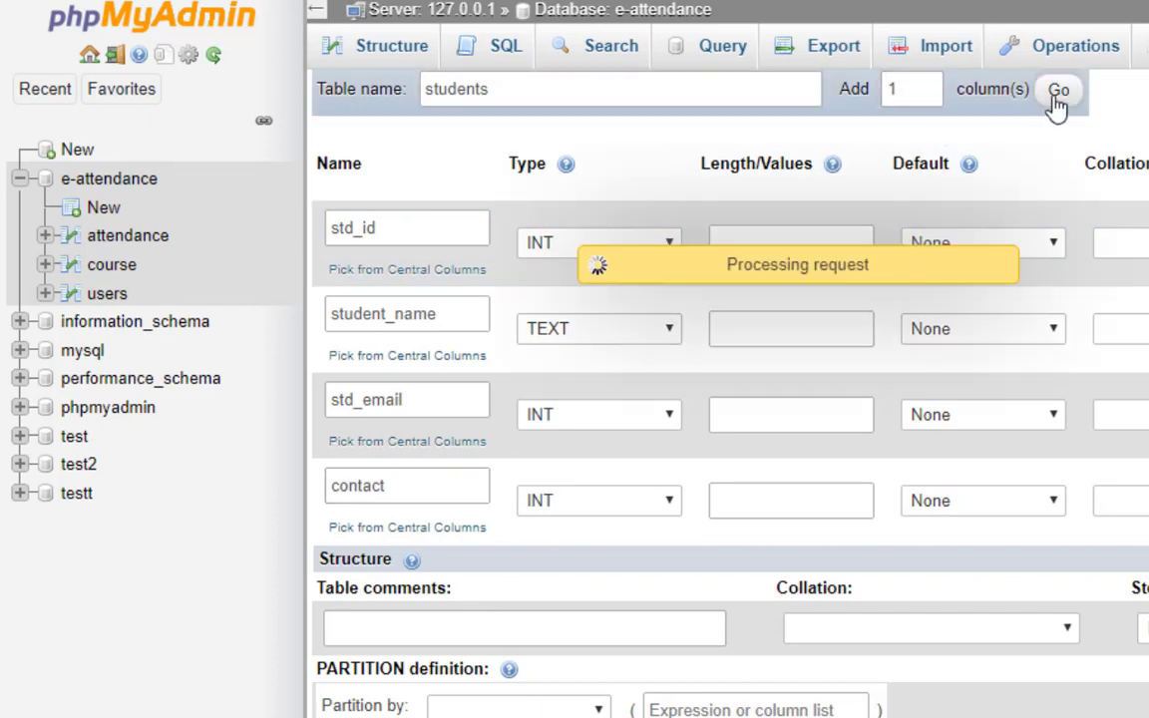
pyautogui.click(350, 567)
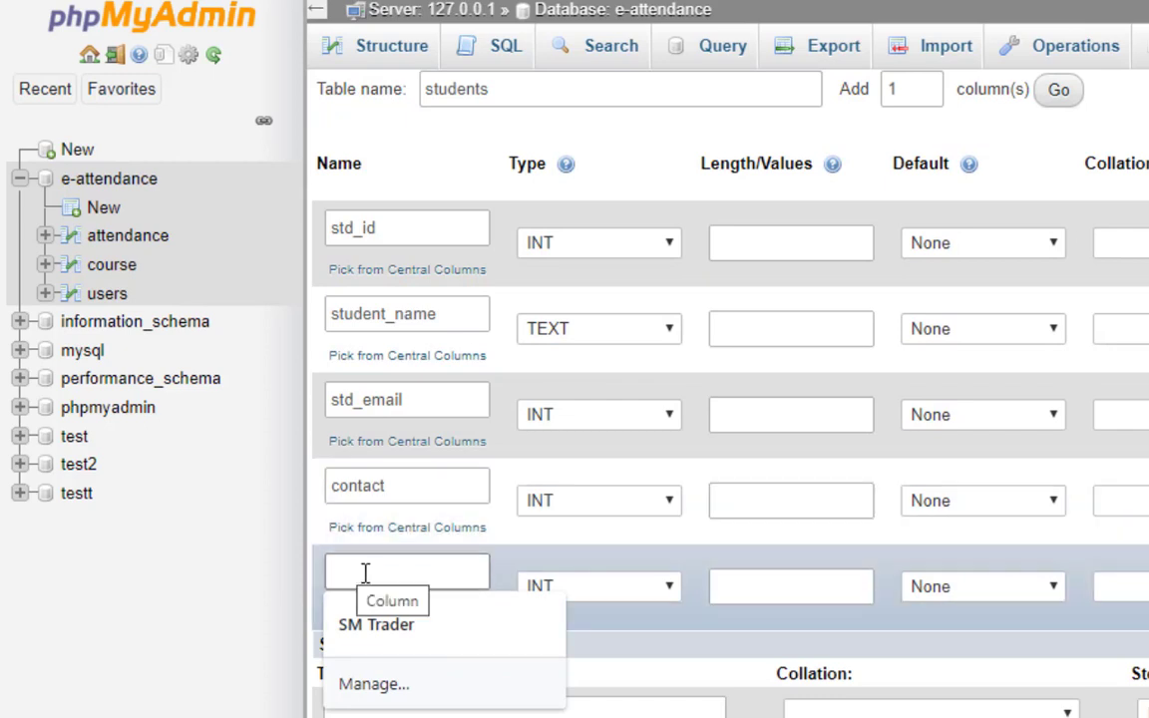
pyautogui.write('cour')
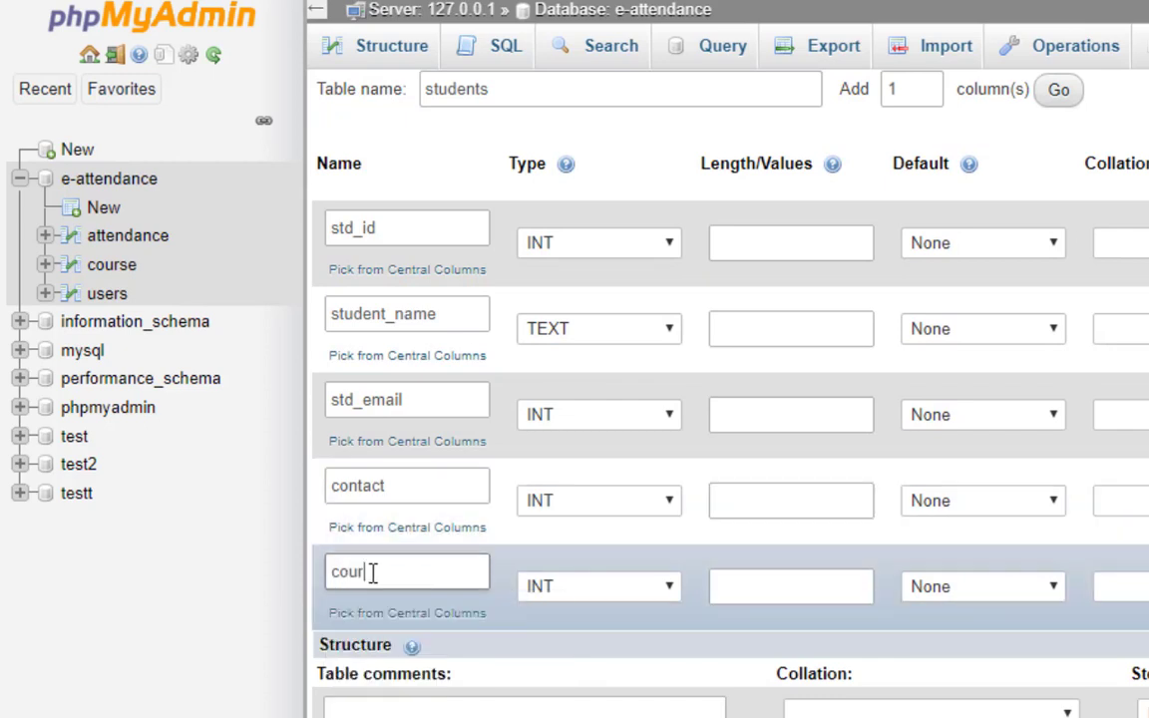
pyautogui.write('se_id')
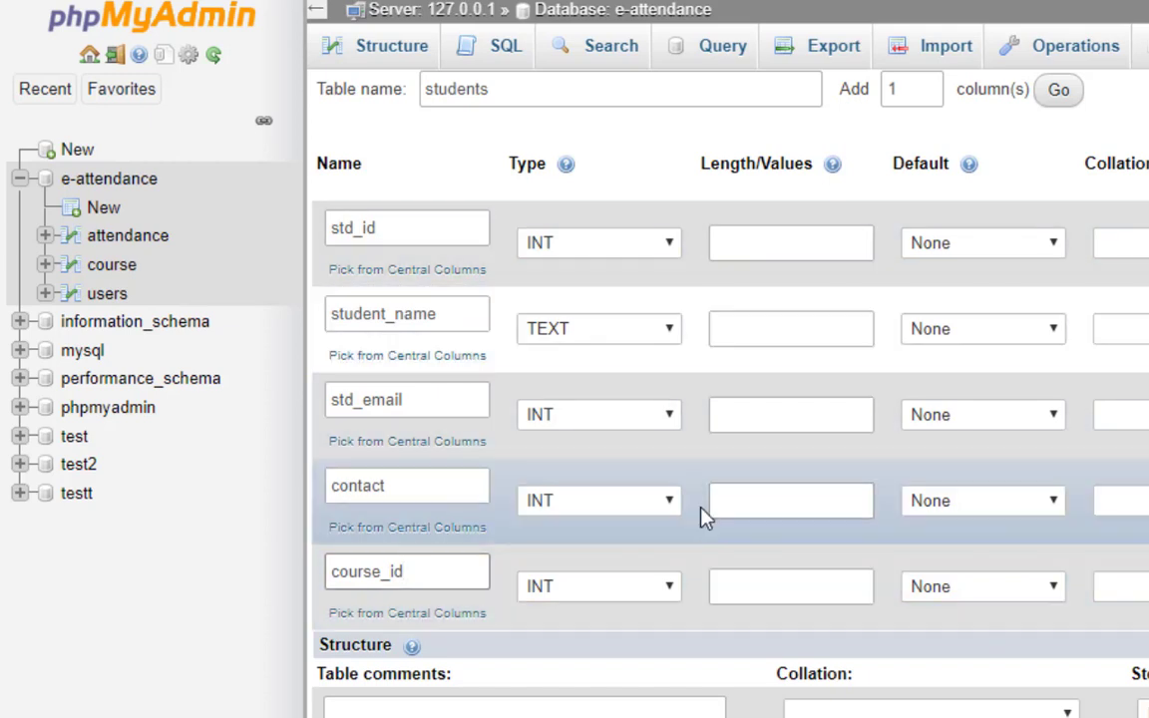
# Make std_email and contact TEXT, keep course_id INT, and save the students table.
pyautogui.click(586, 421)
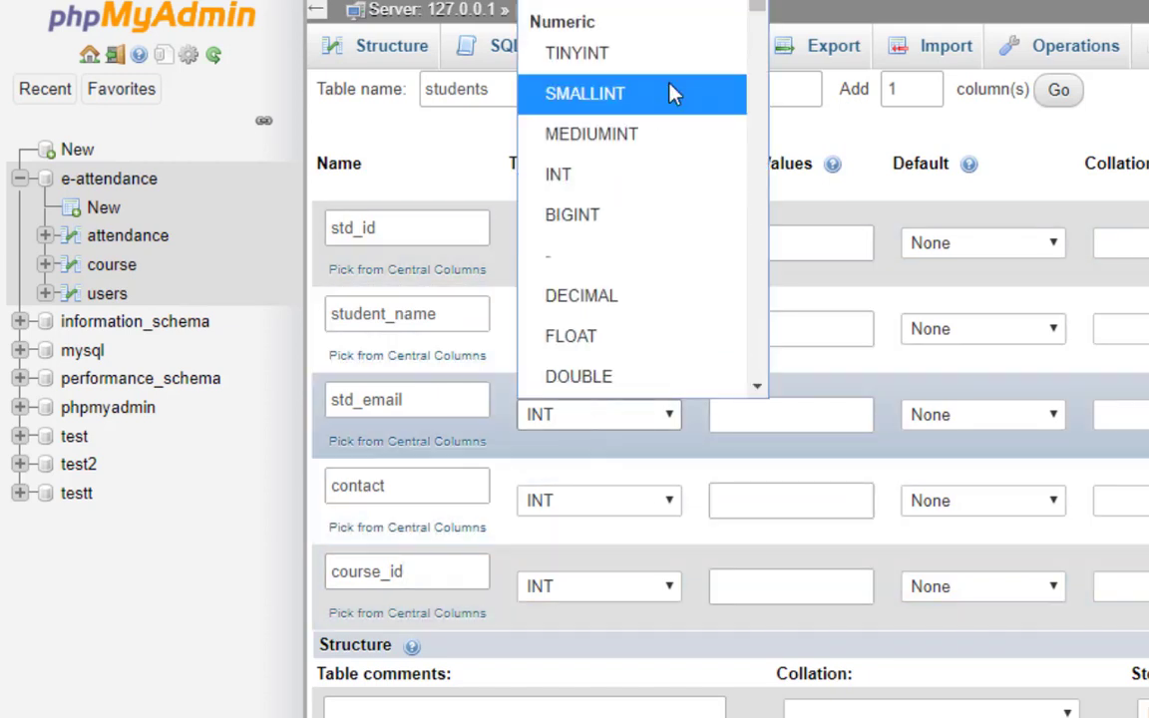
pyautogui.click(578, 60)
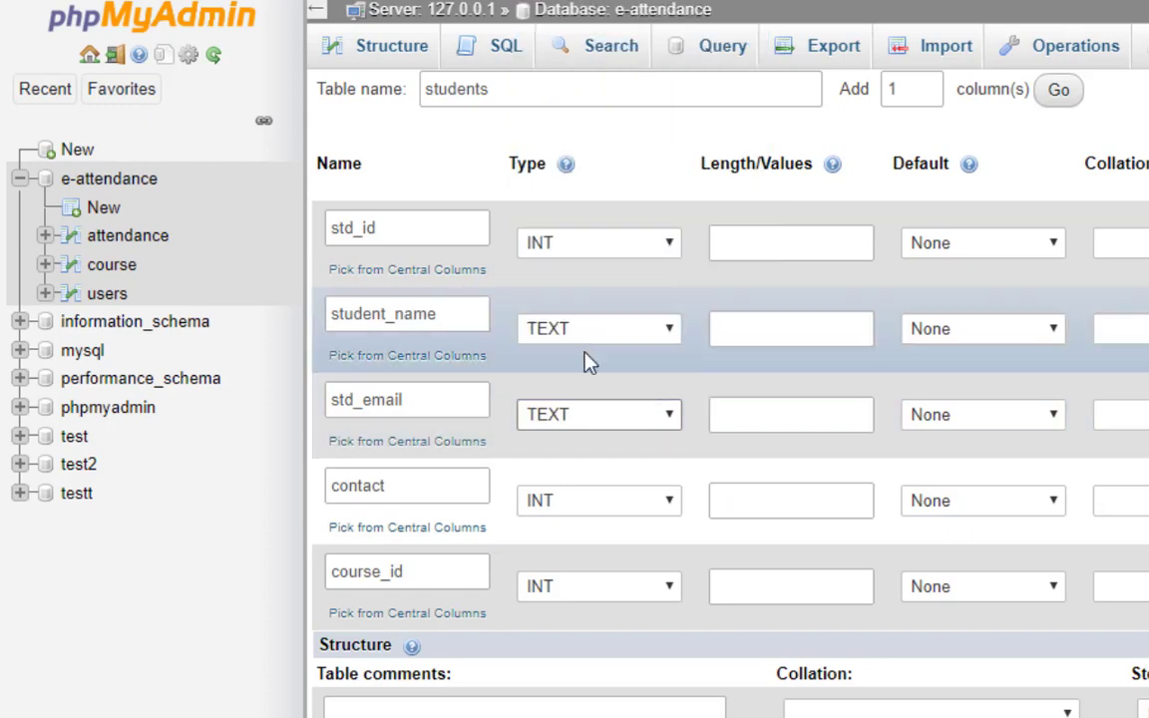
pyautogui.click(569, 511)
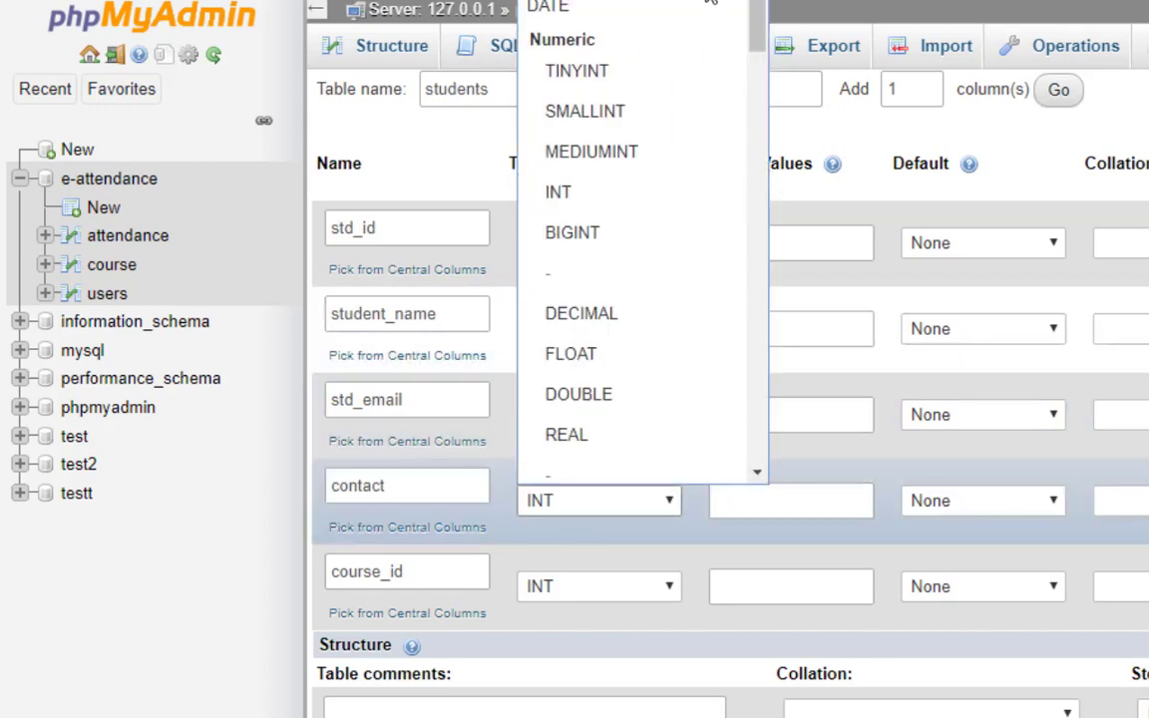
pyautogui.click(648, 12)
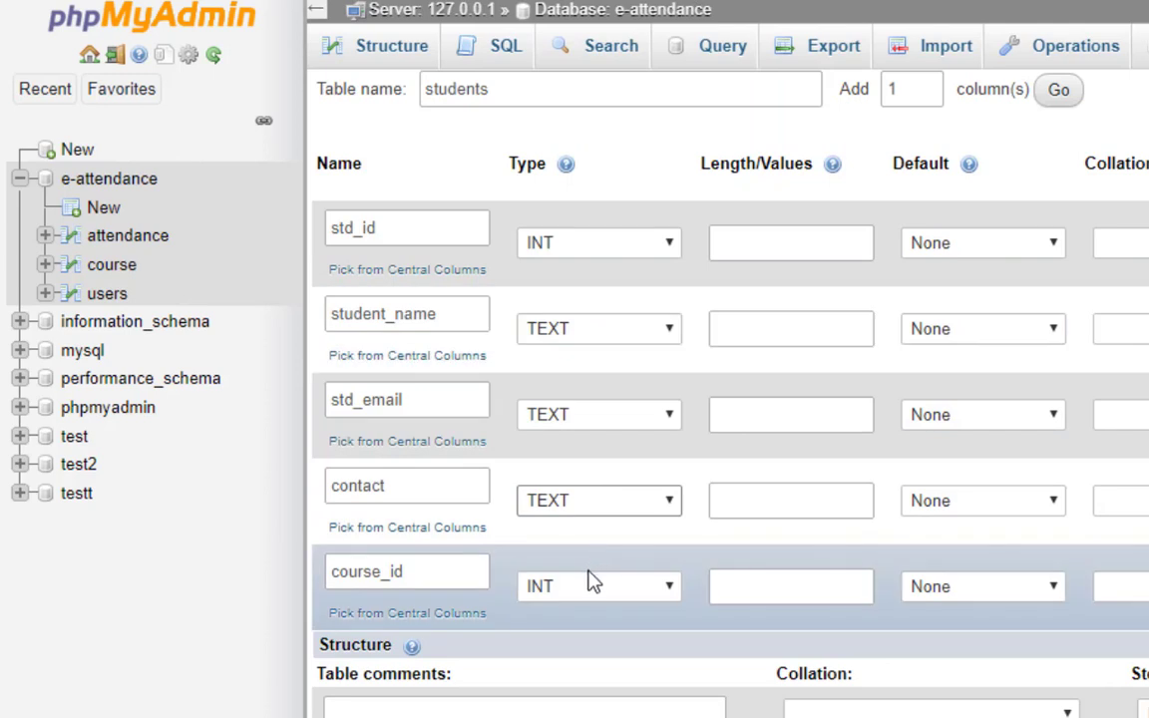
pyautogui.click(580, 597)
pyautogui.click(585, 598)
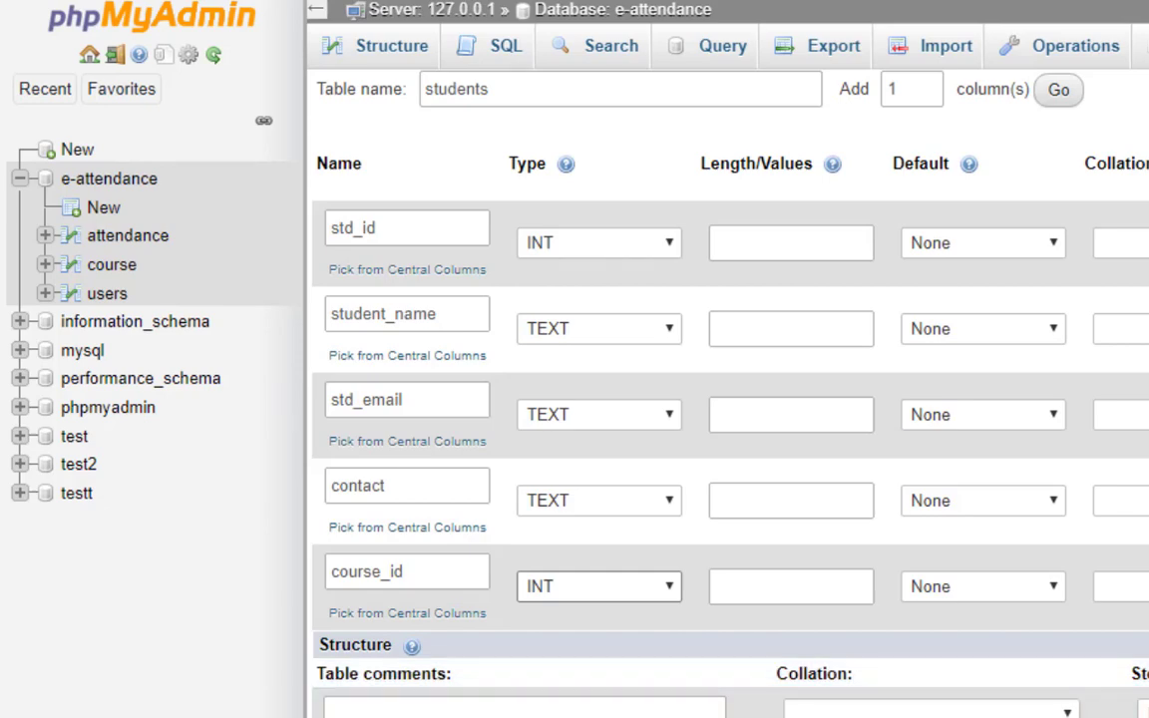
pyautogui.scroll(-3, 727, 399)
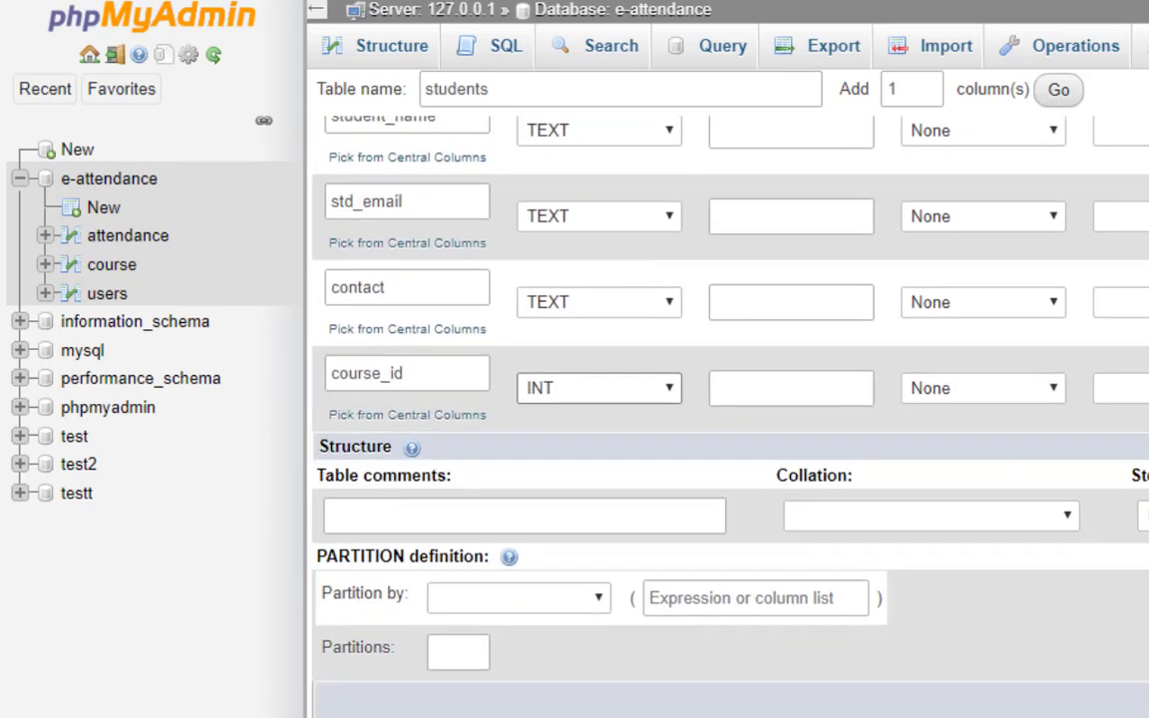
pyautogui.press('Return')
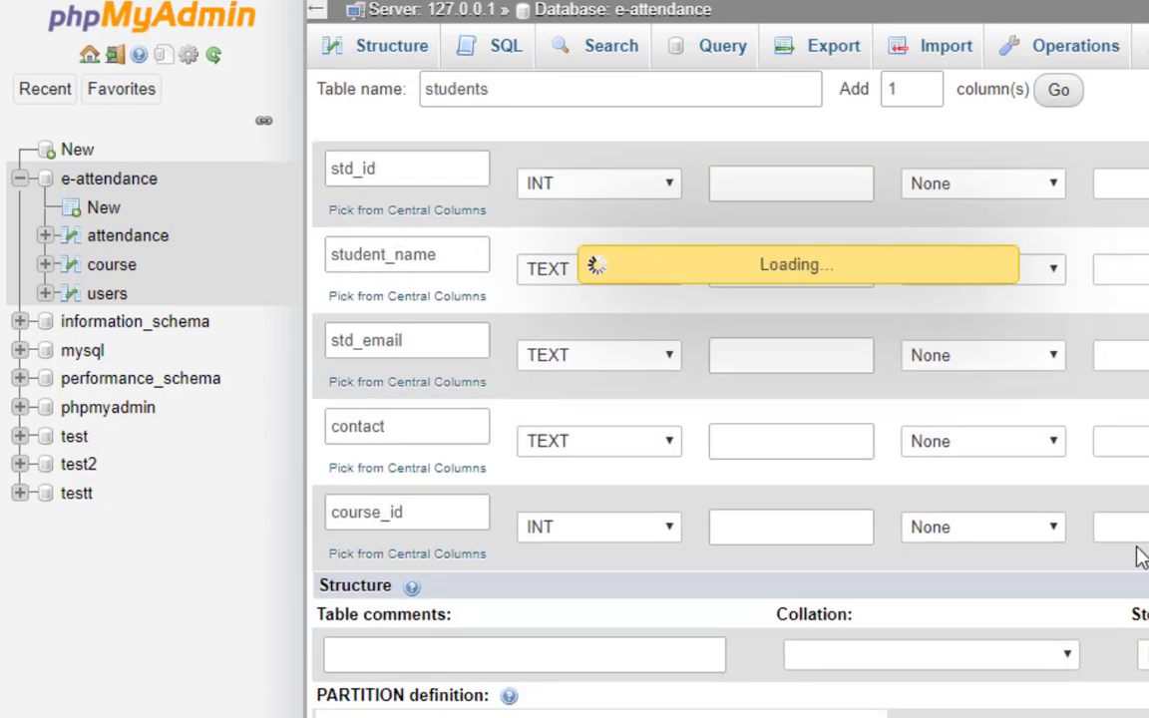